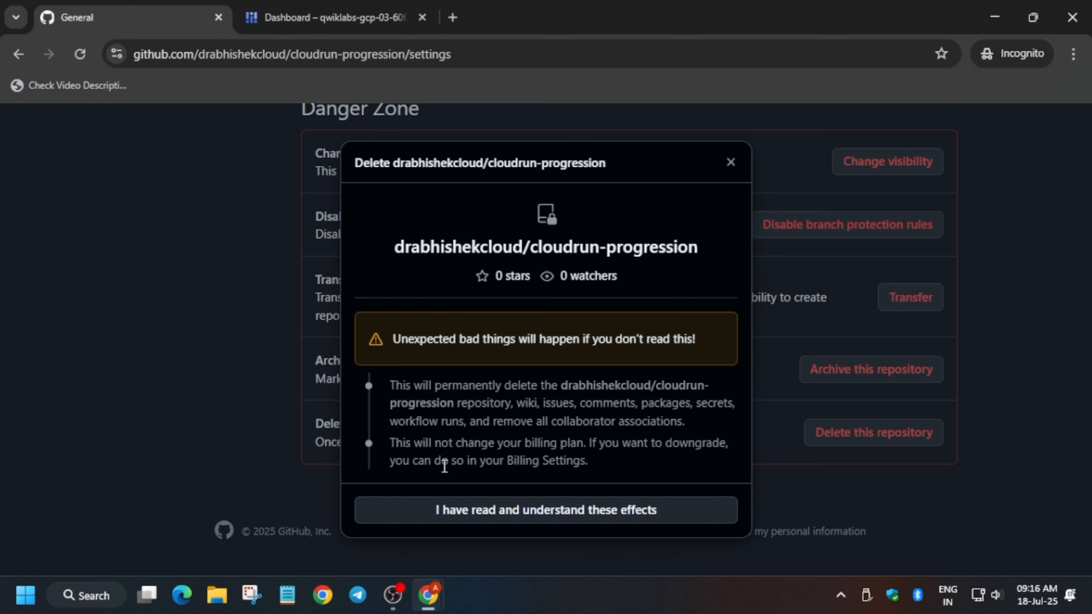
- Delete the cloudrun-progression repository, acknowledging the effects and entering its full name as confirmation
left_click(471, 518)
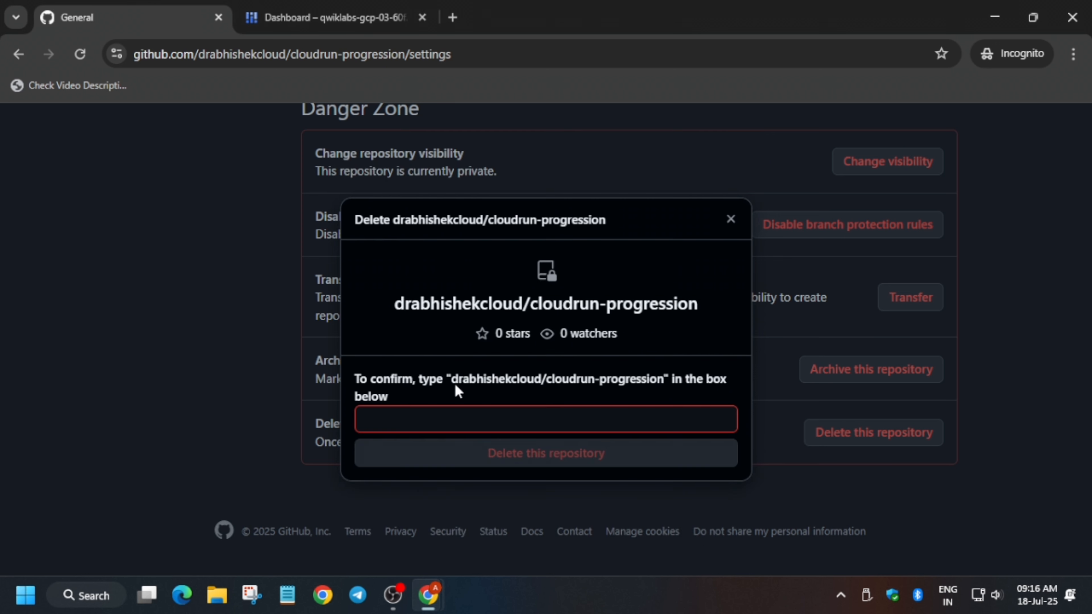
left_click_drag(453, 385, 666, 385)
key("ctrl+c")
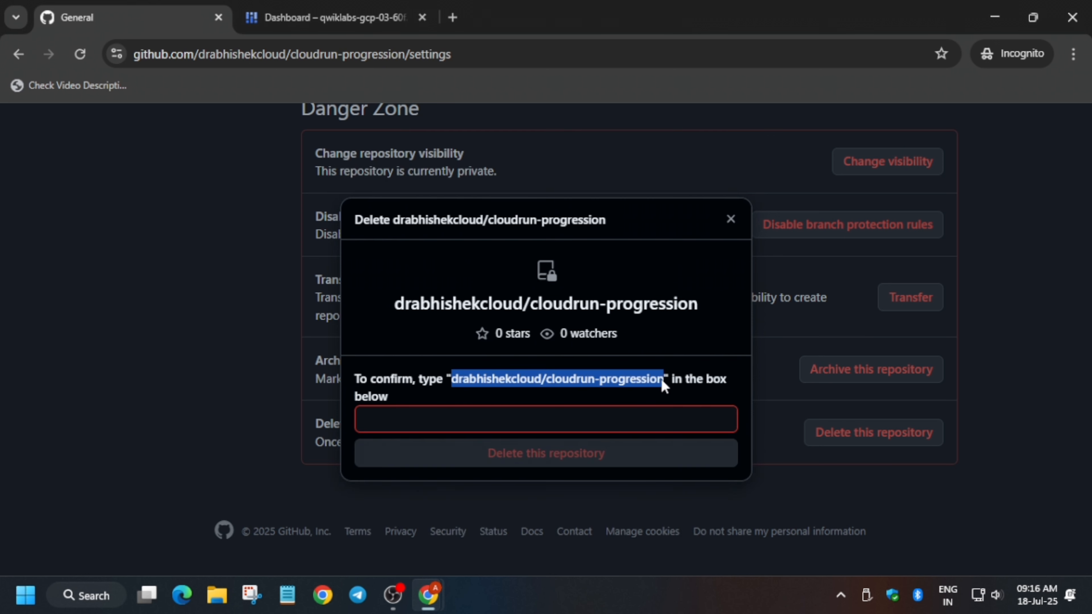
left_click(536, 426)
key("ctrl+v")
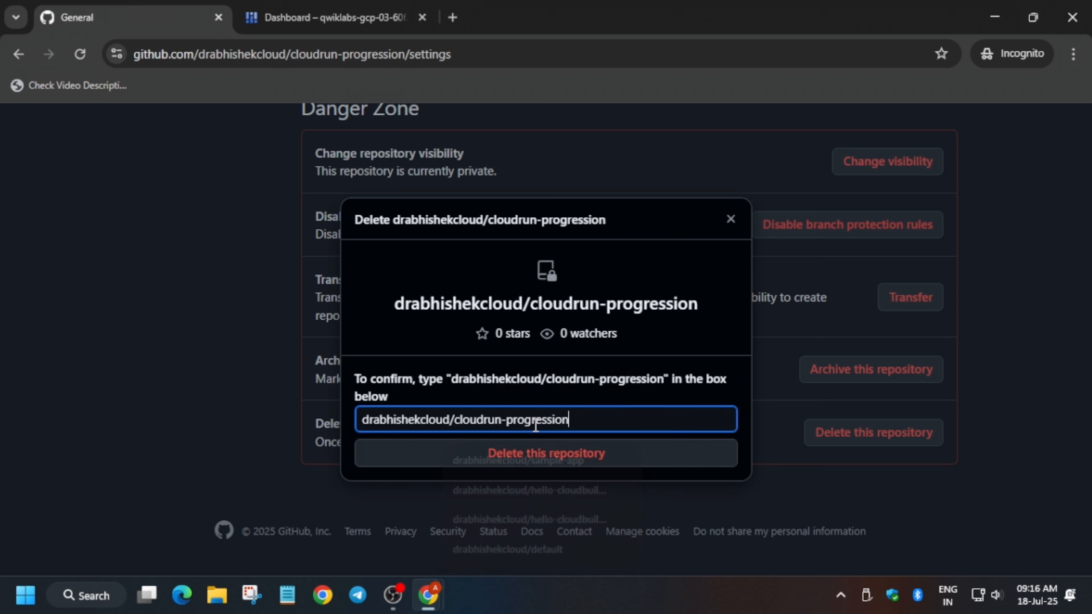
left_click(513, 460)
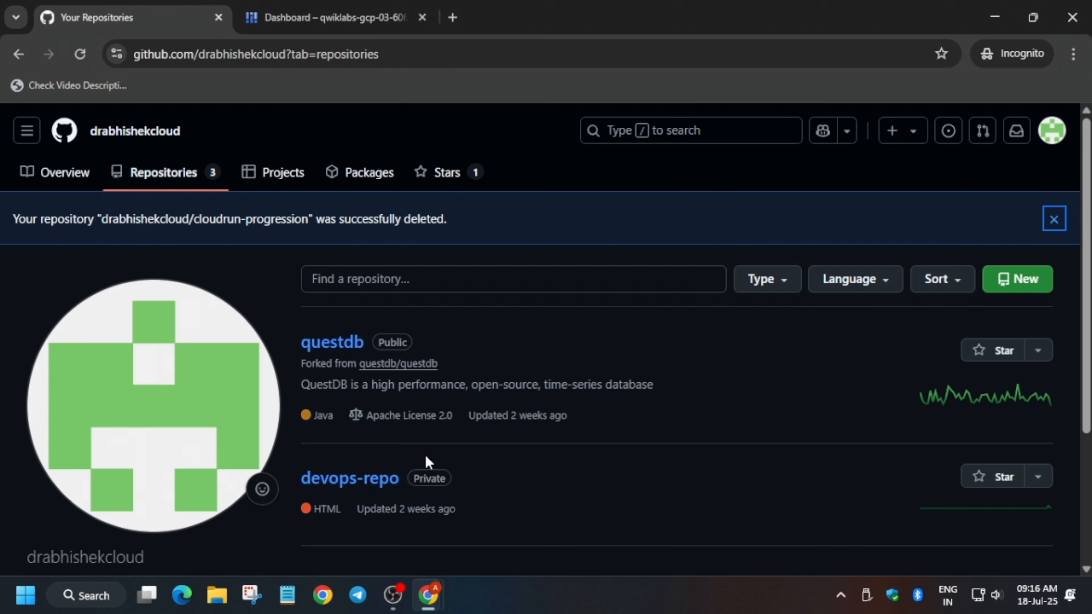
- Switch to the Google Cloud console and accept its Terms of Service, keeping India as the country
left_click(318, 6)
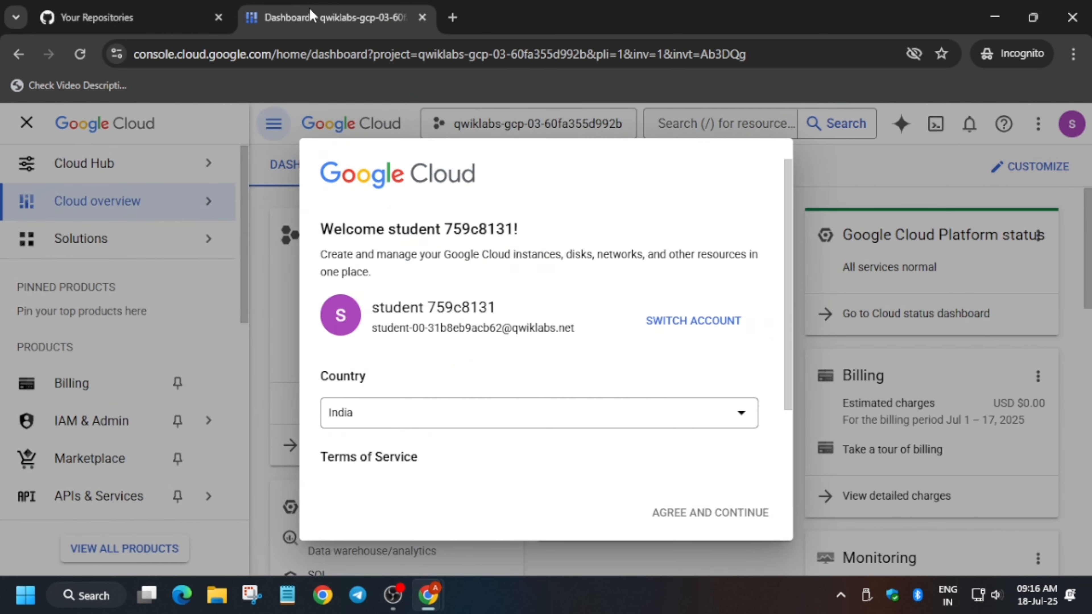
left_click(355, 424)
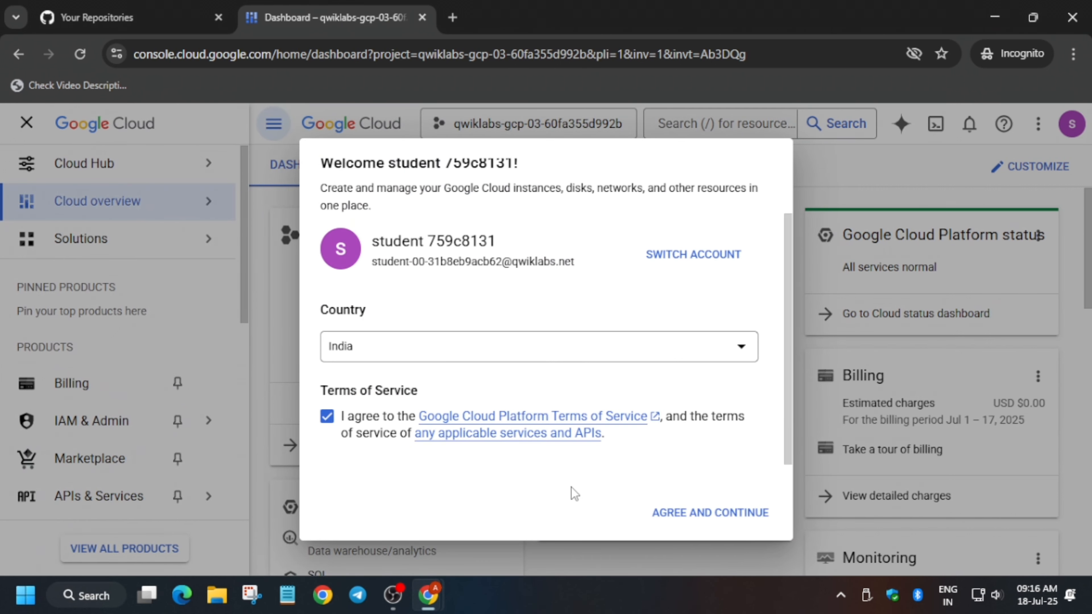
left_click(696, 518)
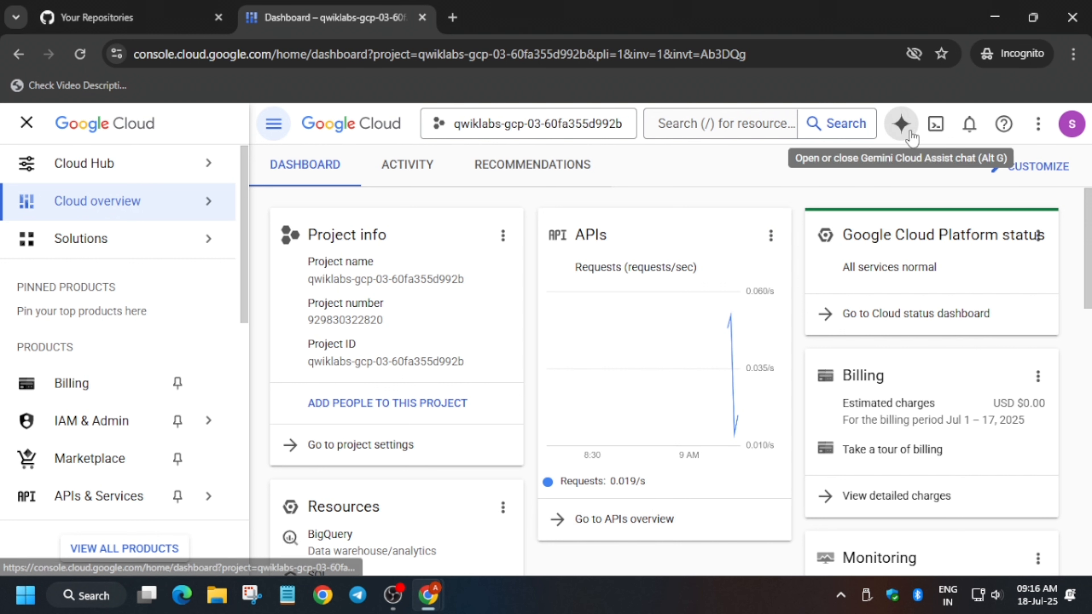
- Activate Cloud Shell with the navigation menu closed and authorize it to use the account's credentials
left_click(936, 124)
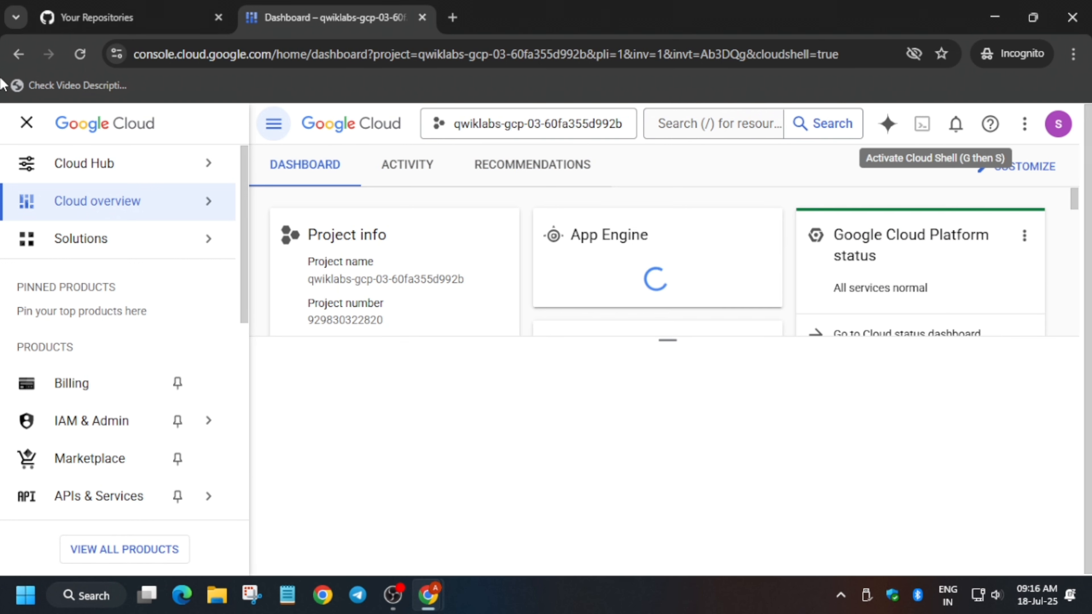
left_click(27, 123)
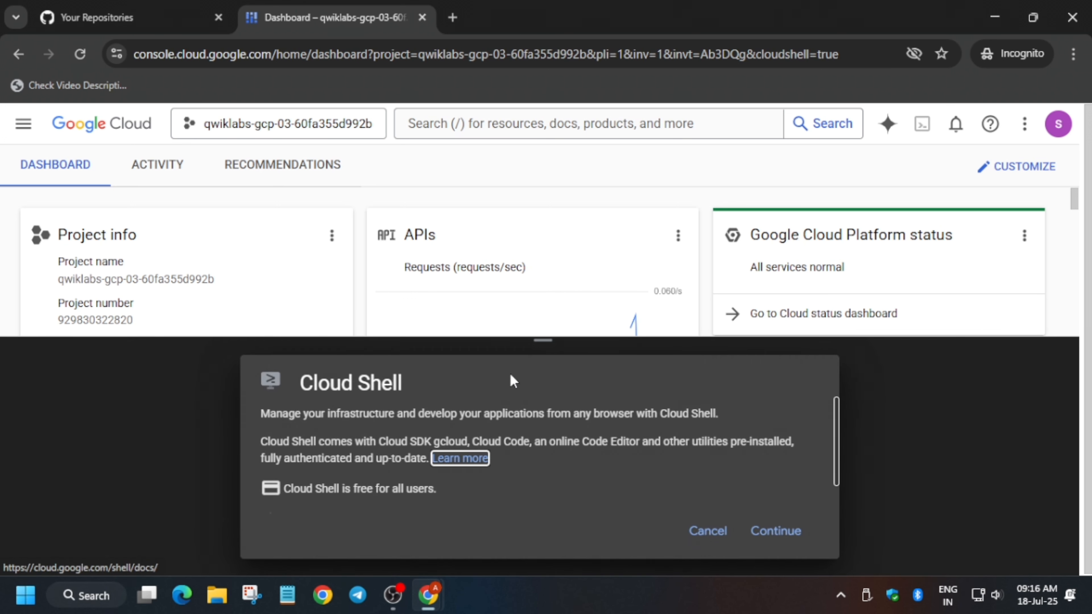
left_click(760, 532)
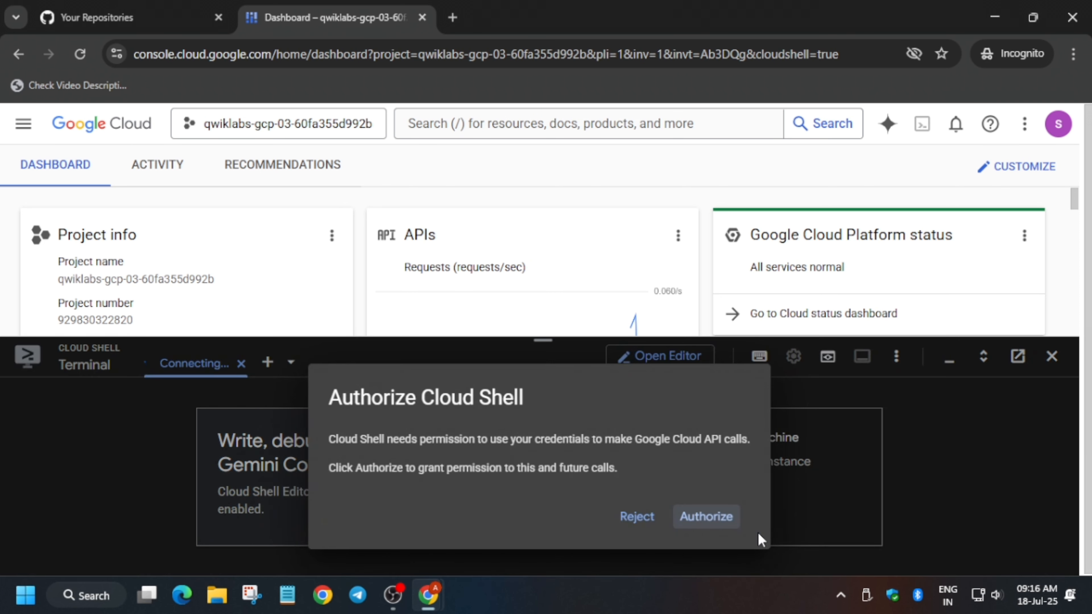
left_click(735, 517)
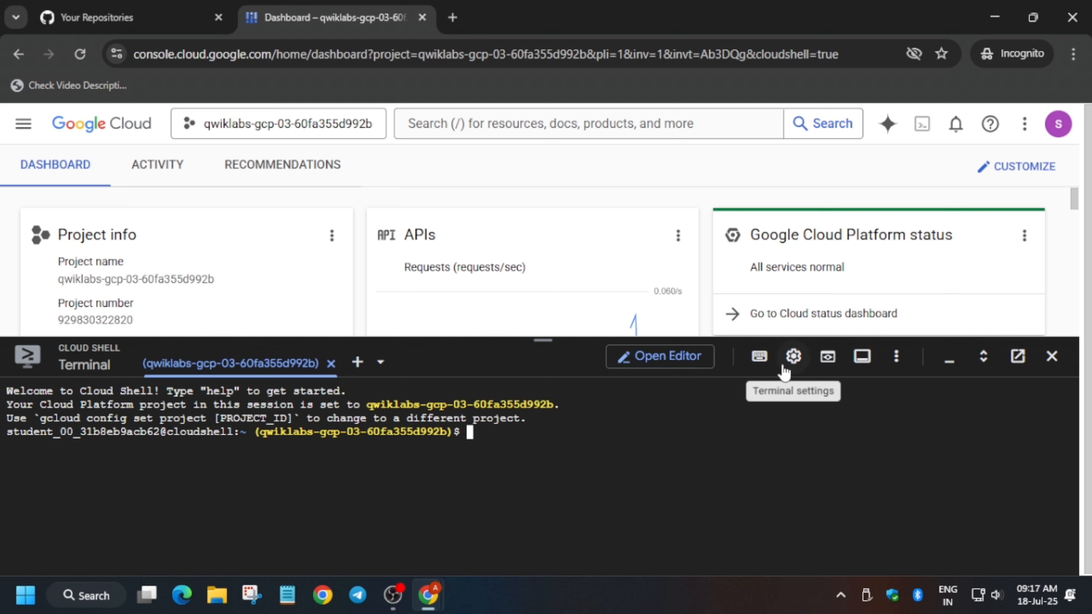
- Set the Cloud Shell terminal's text size to Medium
left_click(793, 356)
mouse_move(671, 436)
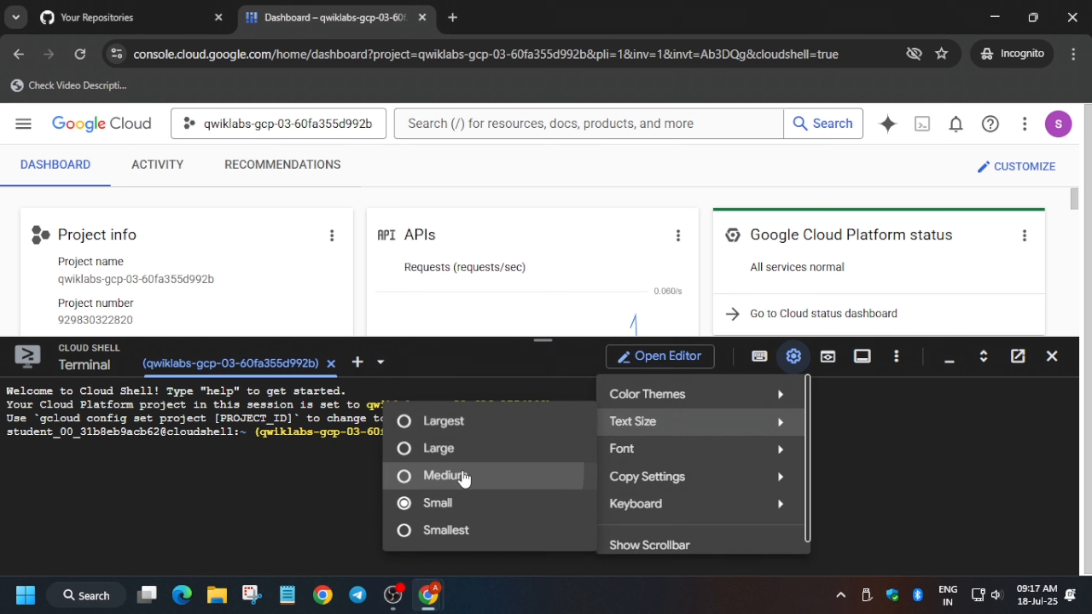
left_click(469, 476)
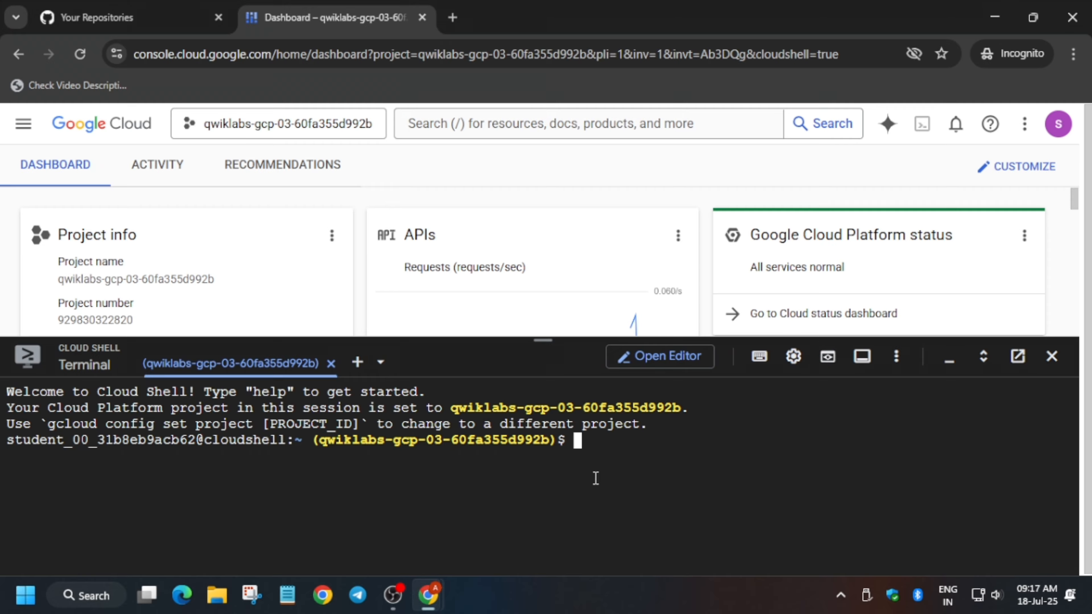
- Copy Task 1's environment-variable commands with region us-east1 from the lab page, run them in Cloud Shell and enlarge the terminal
key("alt+Tab")
left_click(1007, 317)
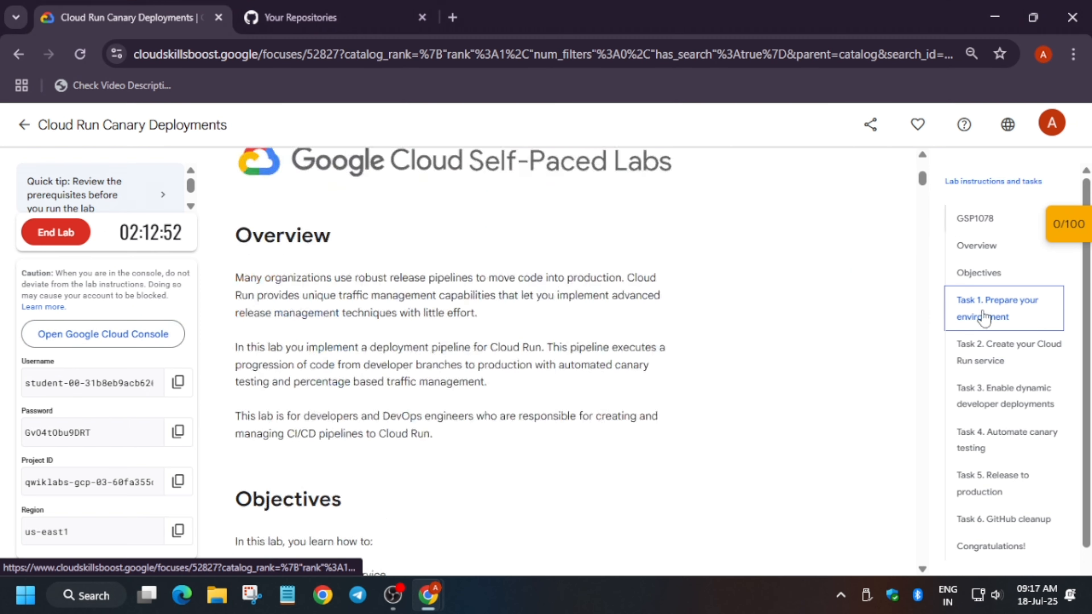
scroll(414, 365, "up", 5)
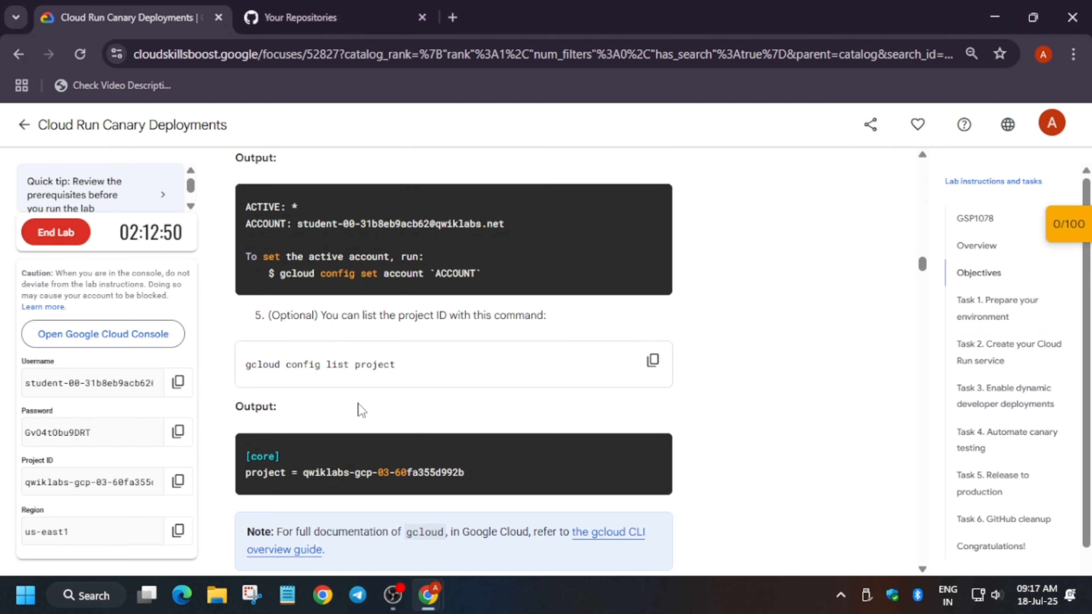
scroll(387, 398, "down", 5)
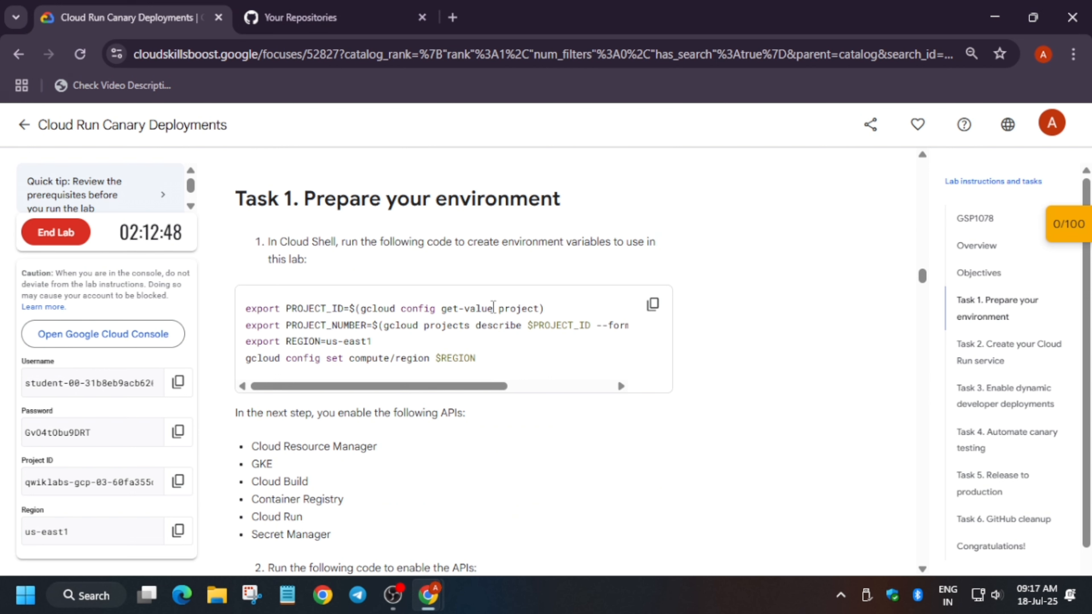
left_click(653, 304)
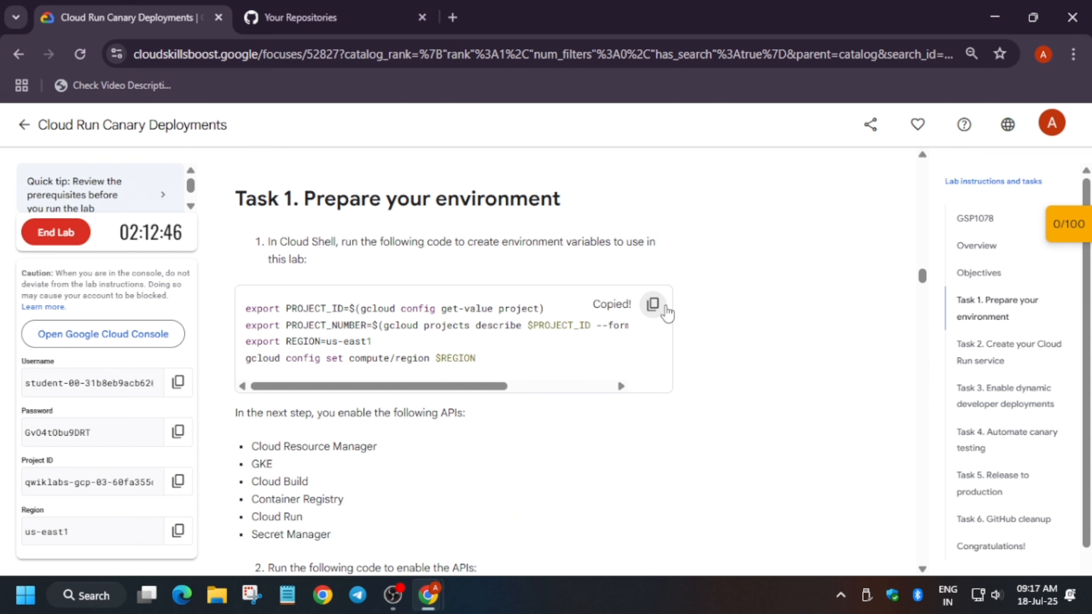
key("alt+Tab")
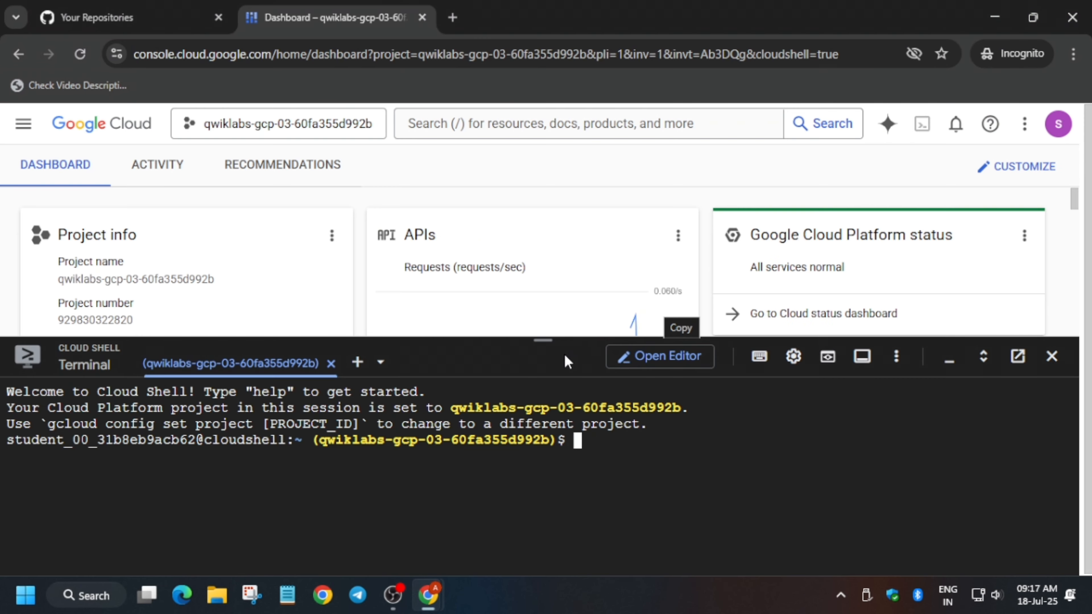
key("ctrl+v")
left_click_drag(537, 344, 544, 211)
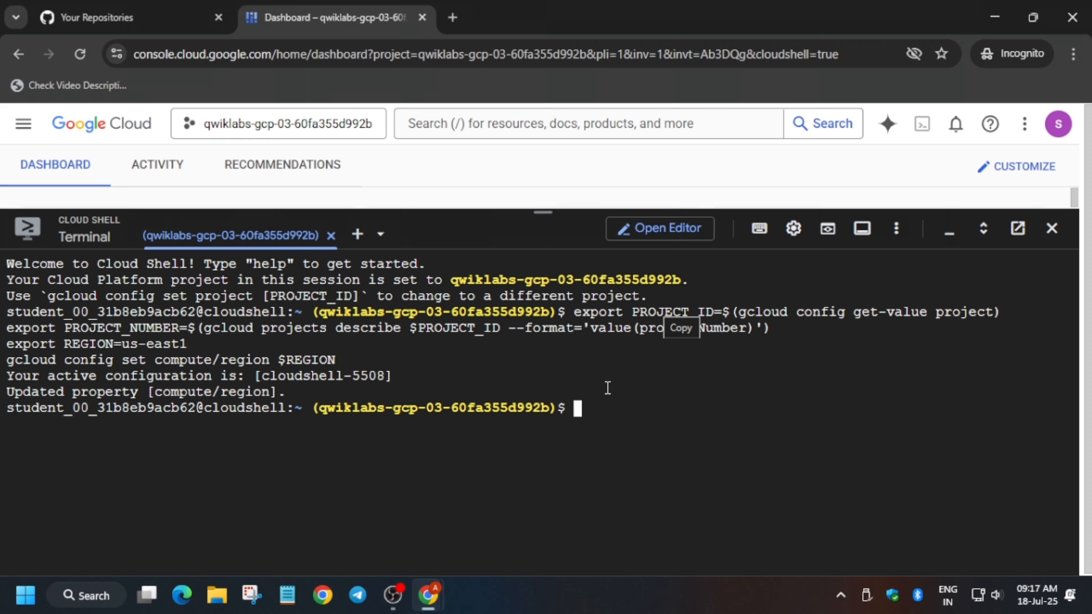
- Copy the lab's gcloud services enable command and run it in Cloud Shell to enable the six required APIs
key("alt+Tab")
scroll(641, 387, "down", 8)
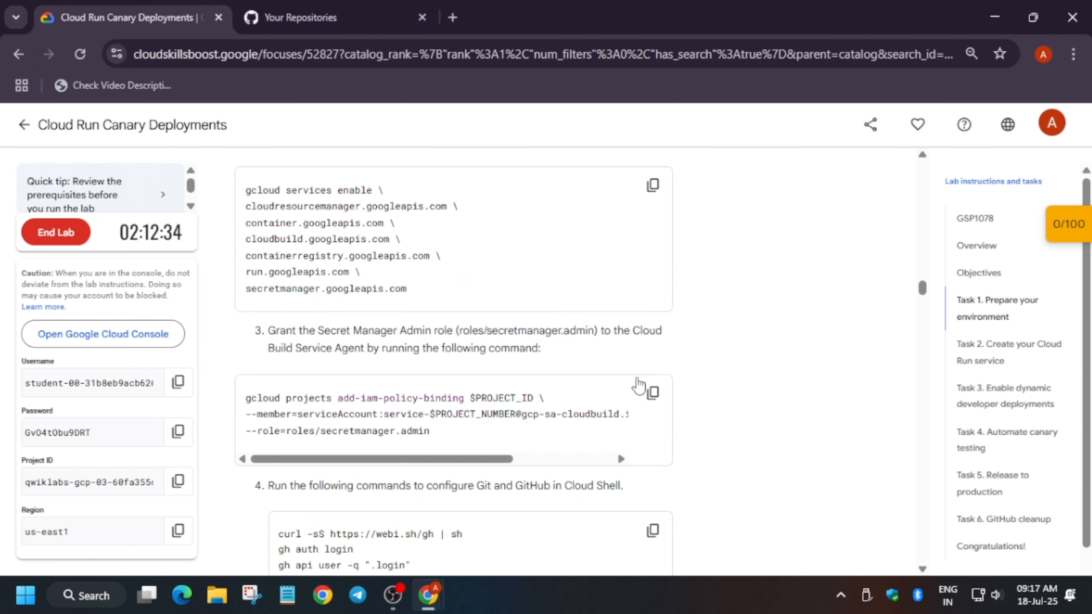
scroll(641, 387, "up", 3)
left_click(652, 357)
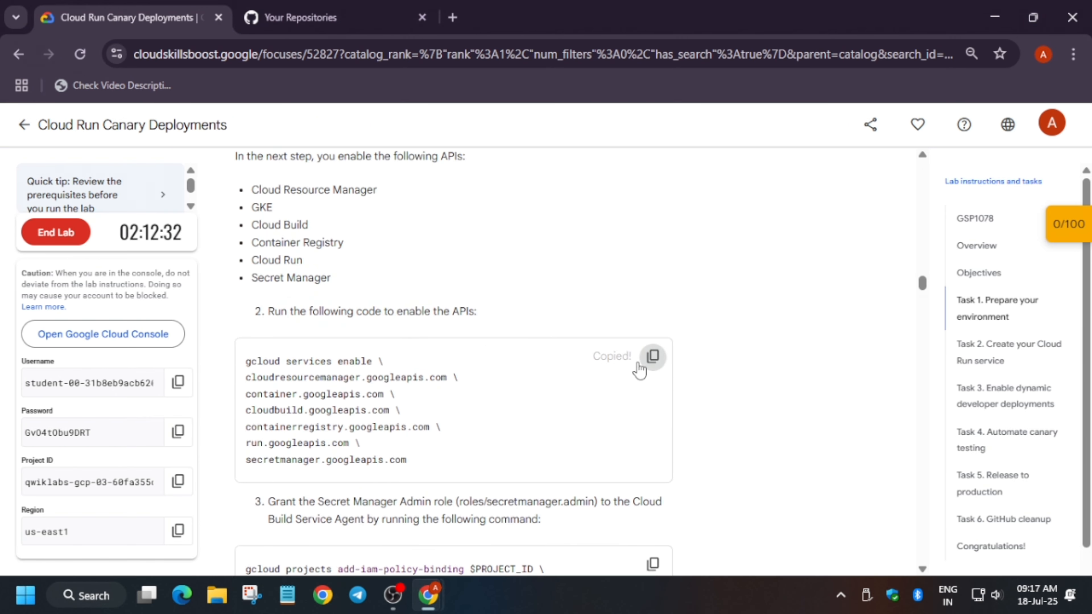
key("alt+Tab")
key("ctrl+v")
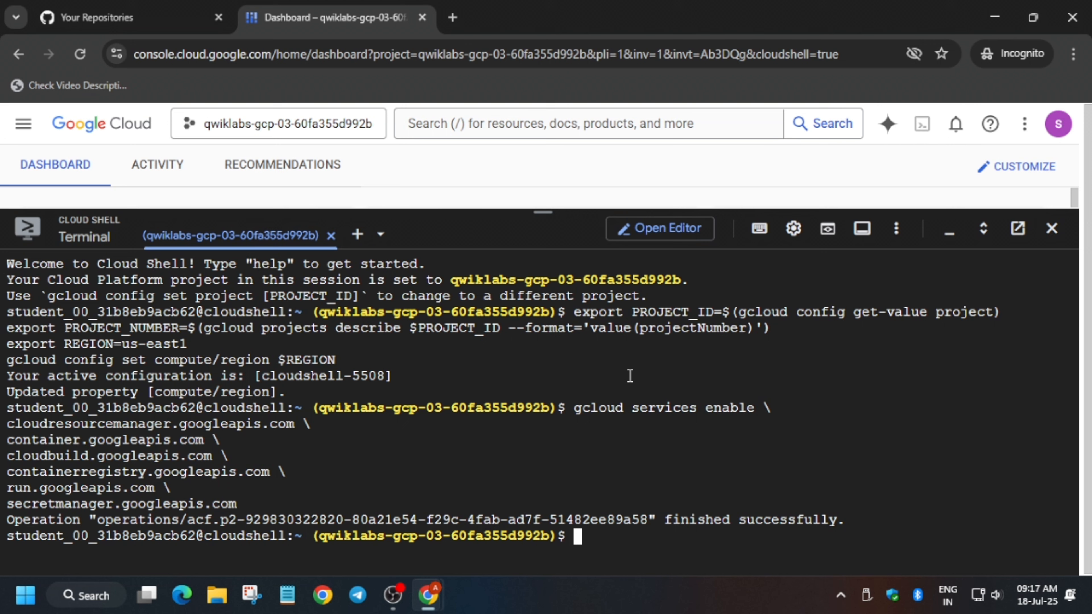
- Grant roles/secretmanager.admin to the Cloud Build Service Agent by running the lab's add-iam-policy-binding command in Cloud Shell
key("alt+Tab")
scroll(602, 409, "down", 4)
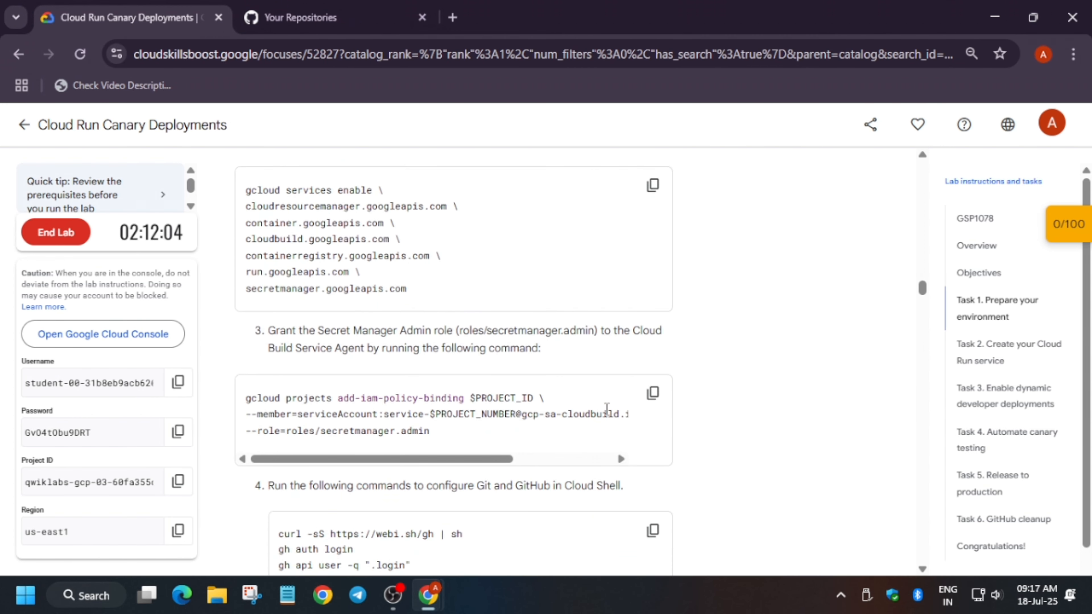
left_click_drag(277, 330, 515, 332)
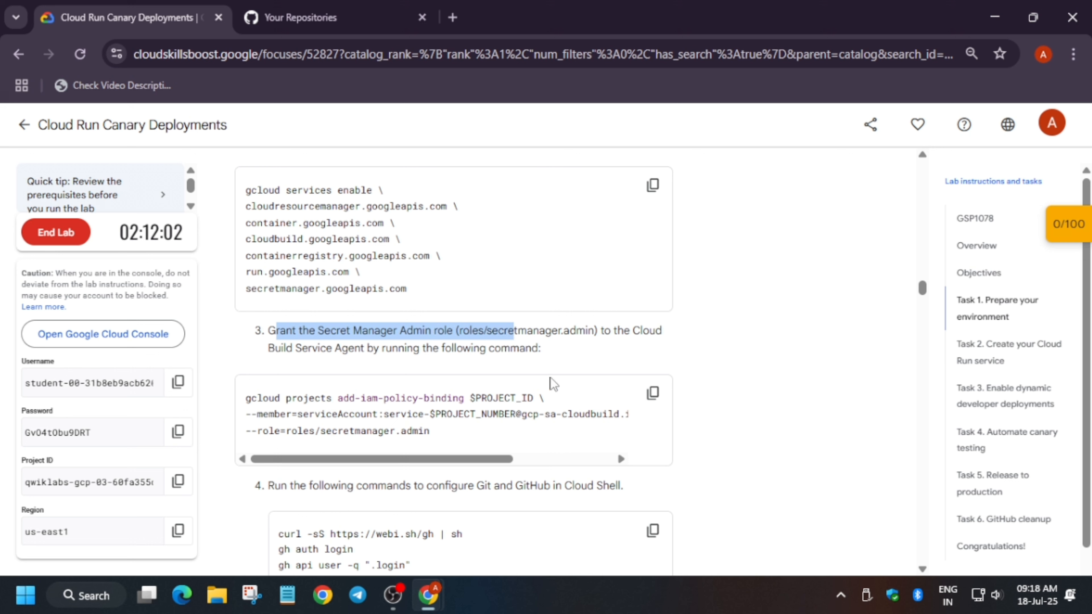
left_click(652, 393)
key("alt+Tab")
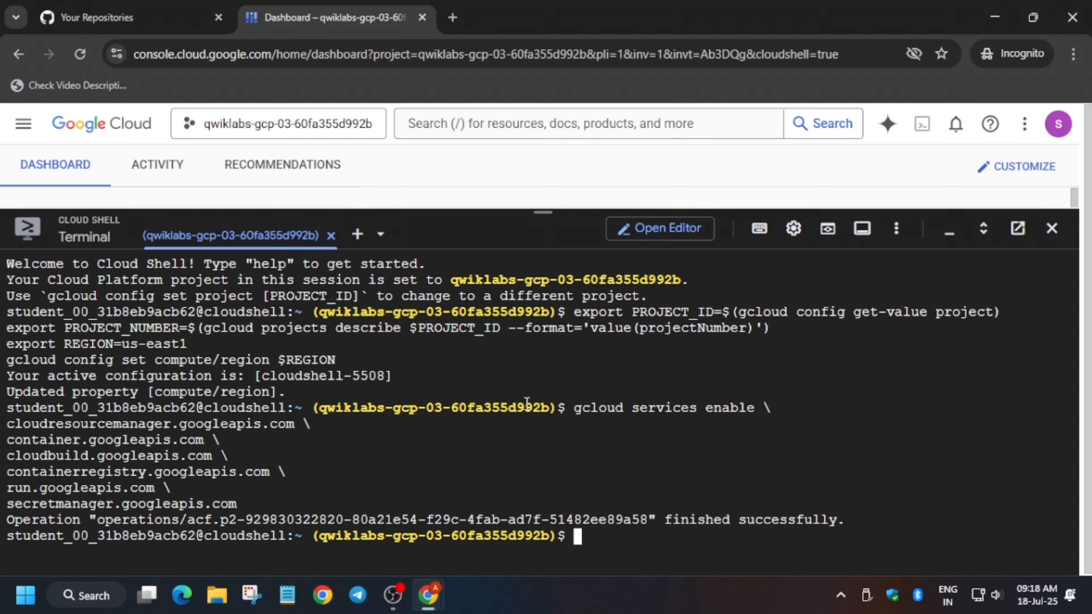
key("ctrl+v")
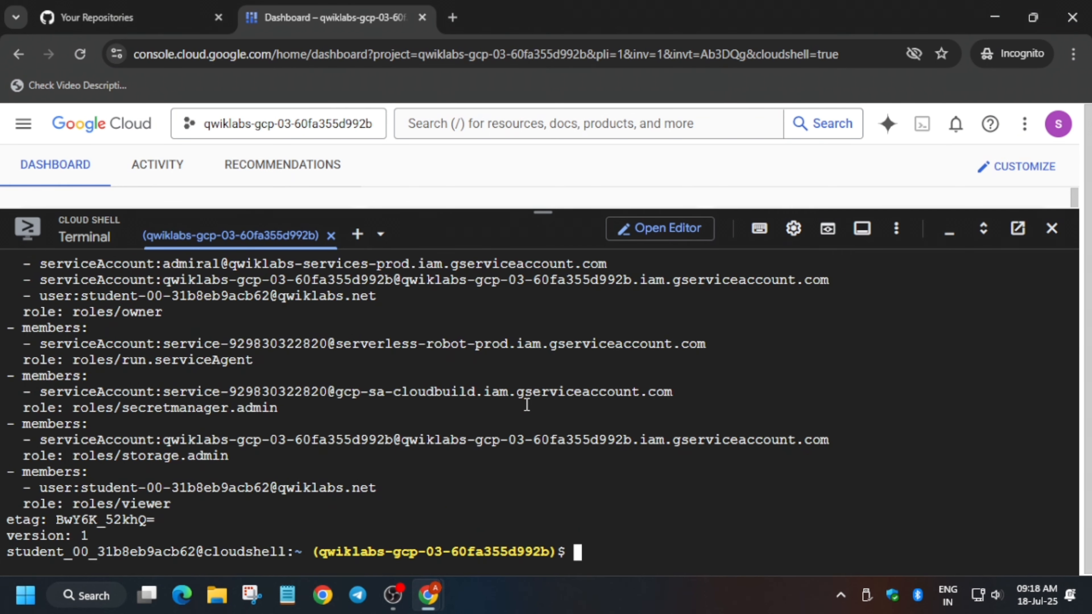
- Copy the lab's step 4 Git and GitHub configuration commands and run them in Cloud Shell, starting gh auth login
key("alt+Tab")
scroll(519, 405, "down", 4)
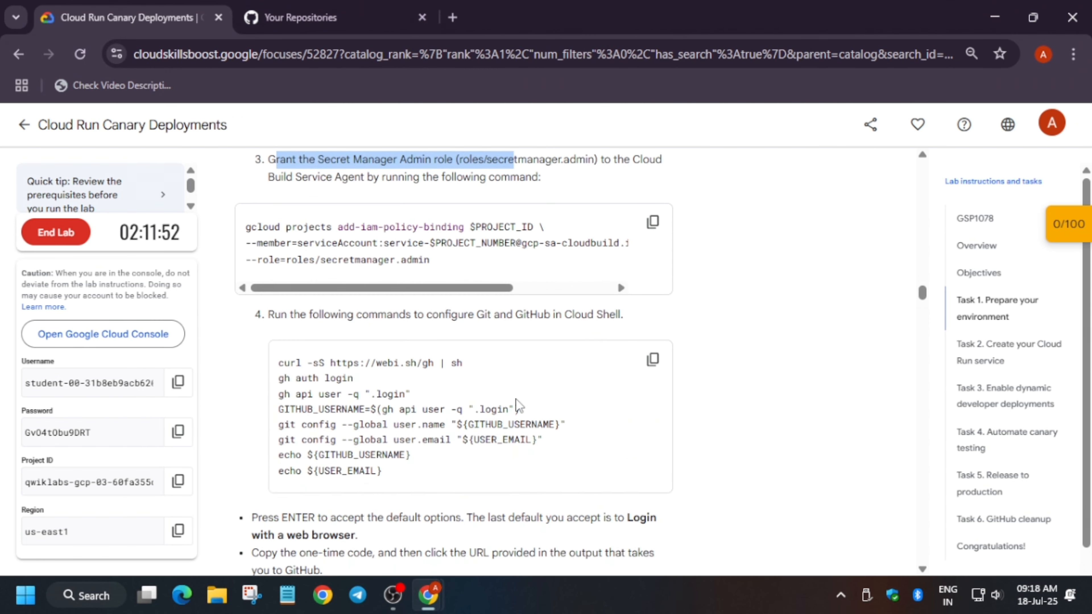
left_click(653, 360)
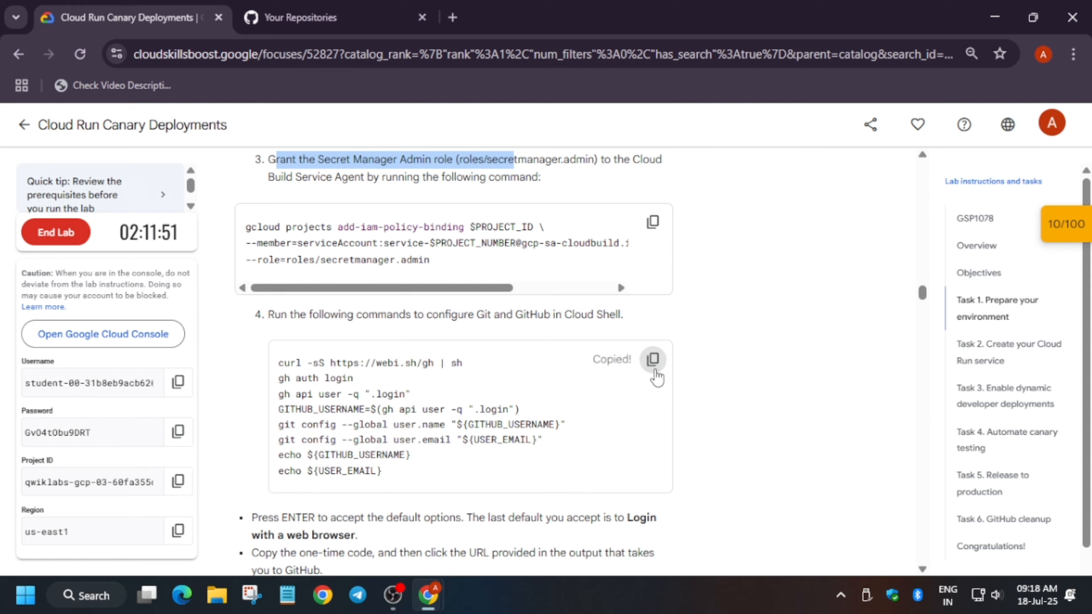
key("alt+Tab")
key("ctrl+v")
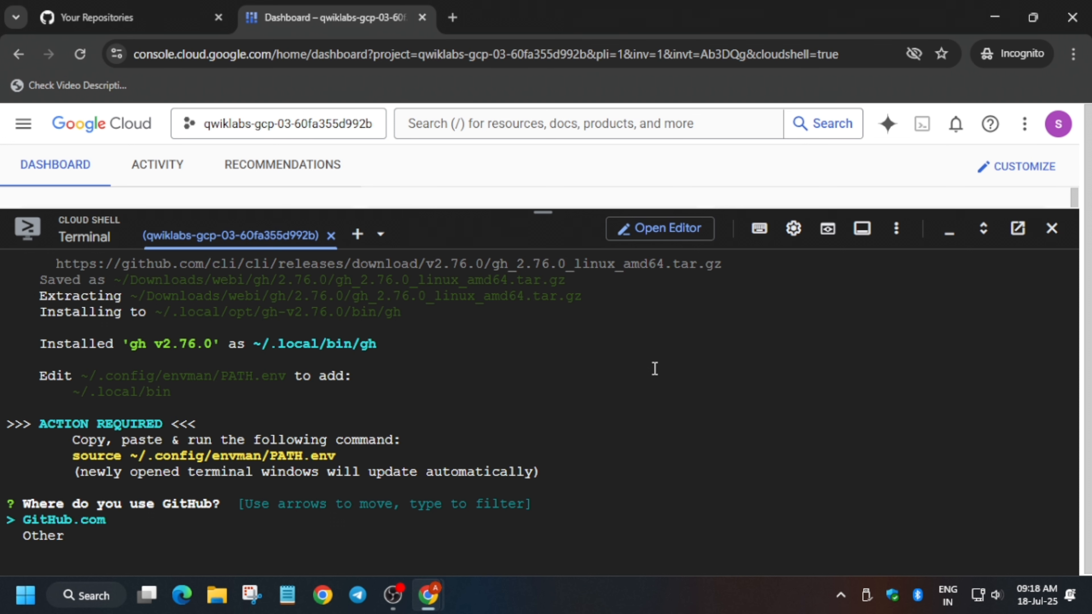
- Answer the GitHub login prompts with GitHub.com, HTTPS, Yes for Git authentication, and Login with a web browser
key("Return")
key("Return")
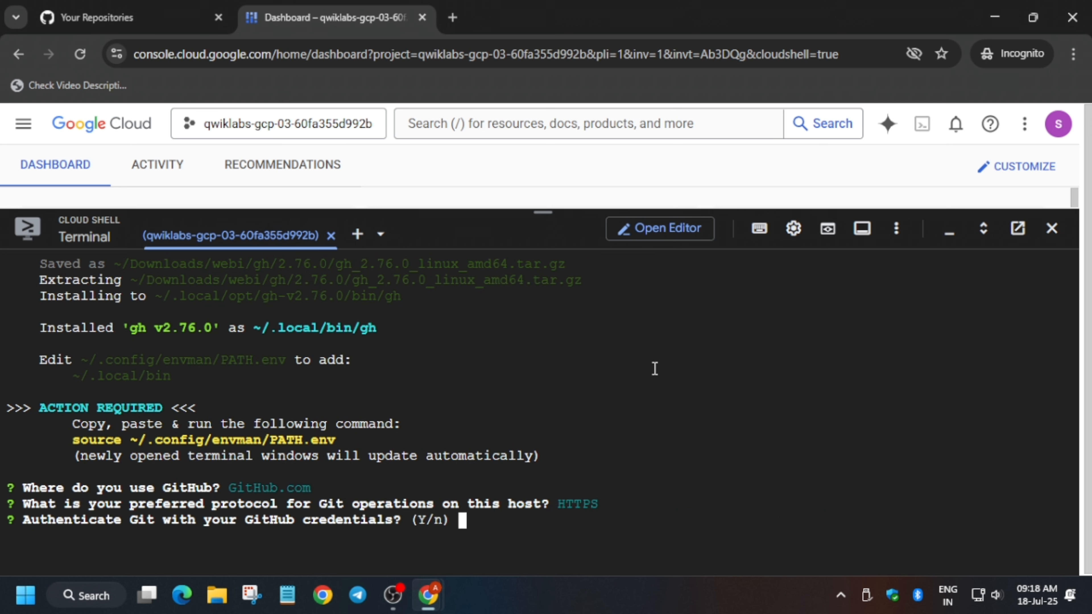
type("y")
key("Return")
key("Return")
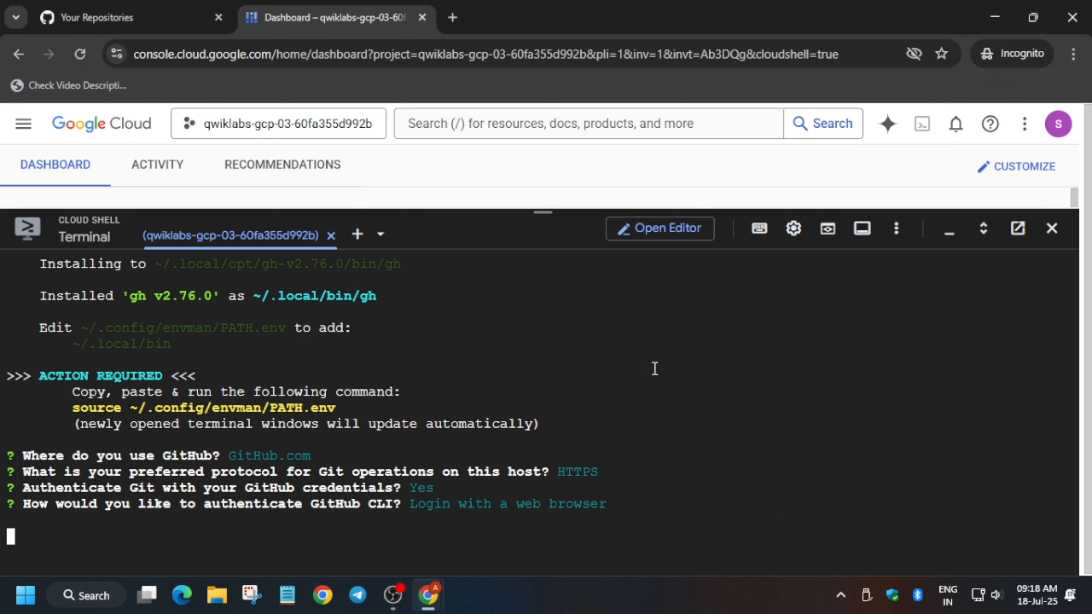
key("Return")
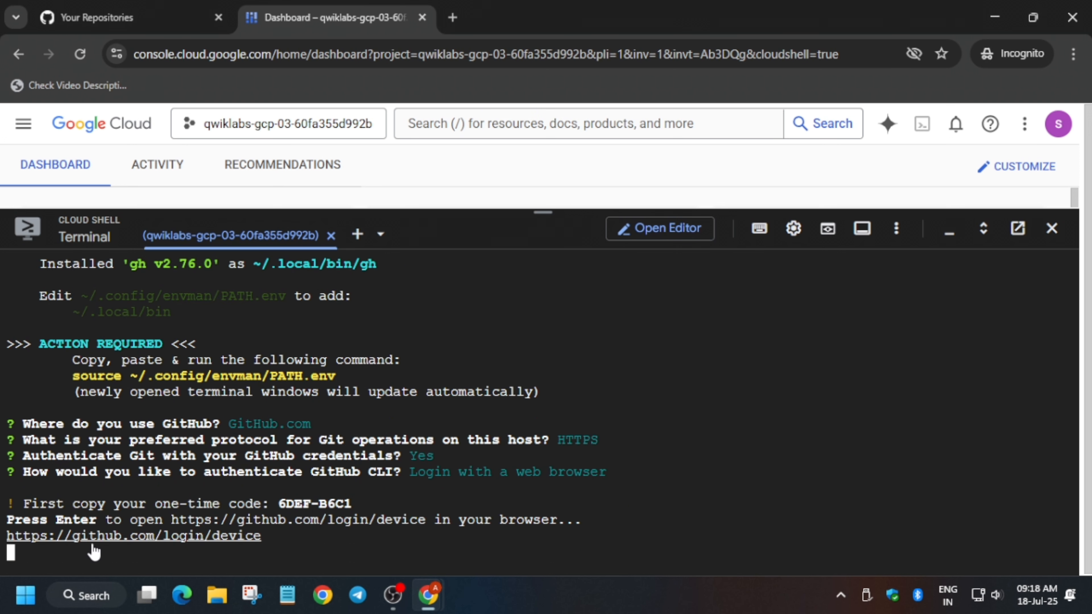
- Open the github.com/login/device link from the terminal and continue to code entry with the signed-in GitHub account
left_click(141, 543)
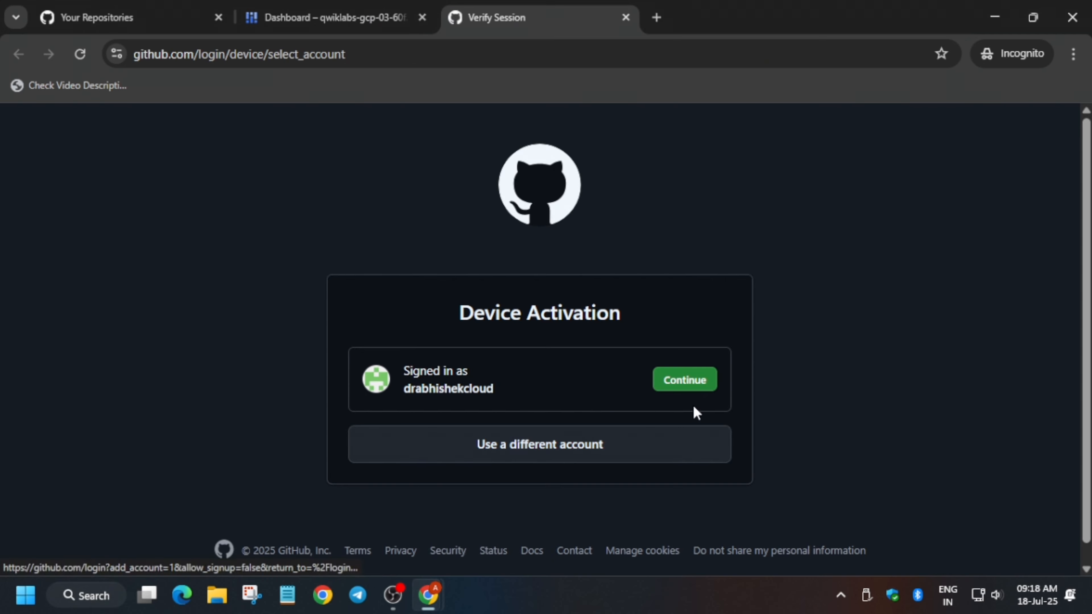
left_click(684, 388)
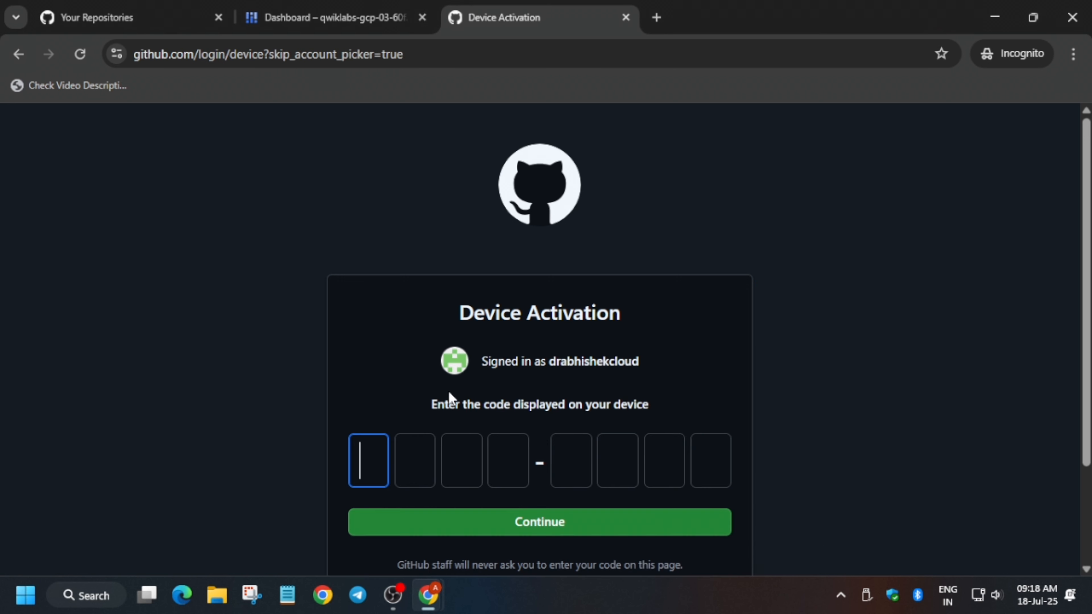
left_click_drag(448, 405, 626, 395)
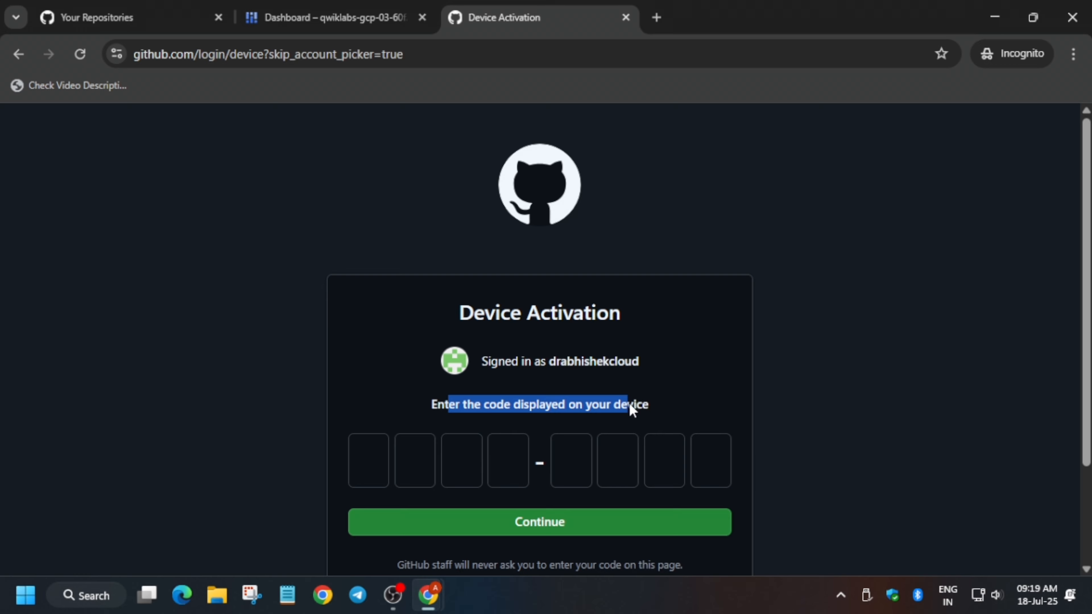
- Copy the one-time code from the Cloud Shell terminal into GitHub's Device Activation page and continue
scroll(628, 405, "down", 2)
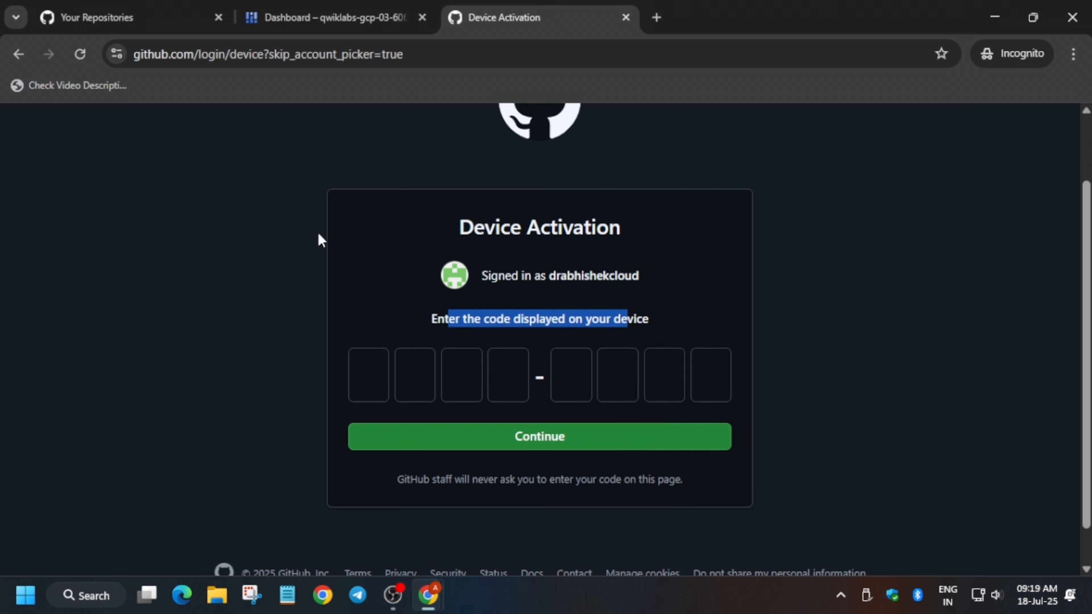
left_click(172, 8)
left_click(306, 8)
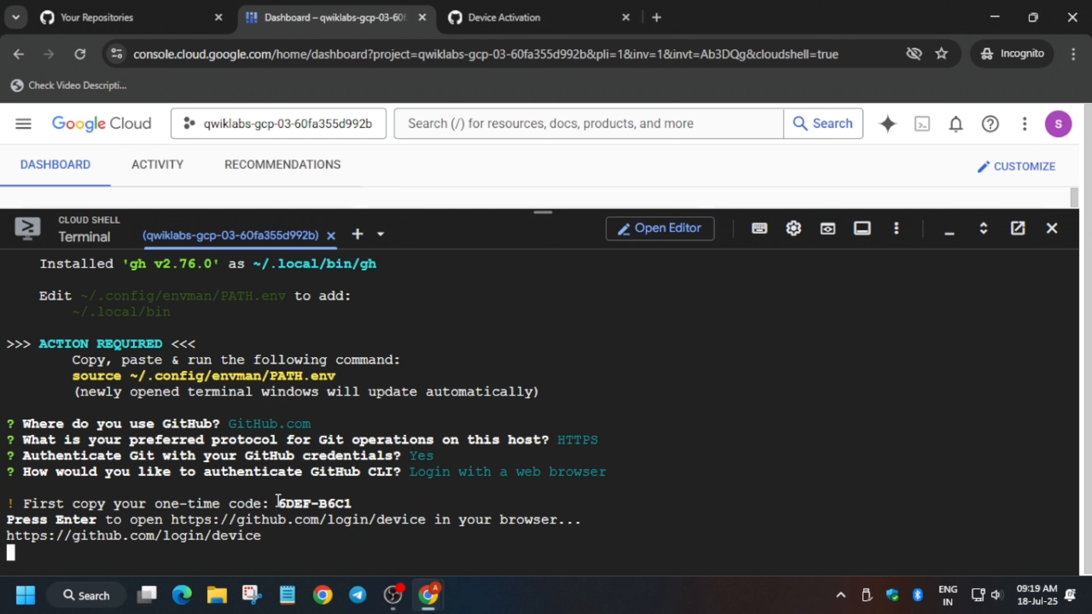
left_click_drag(278, 501, 351, 499)
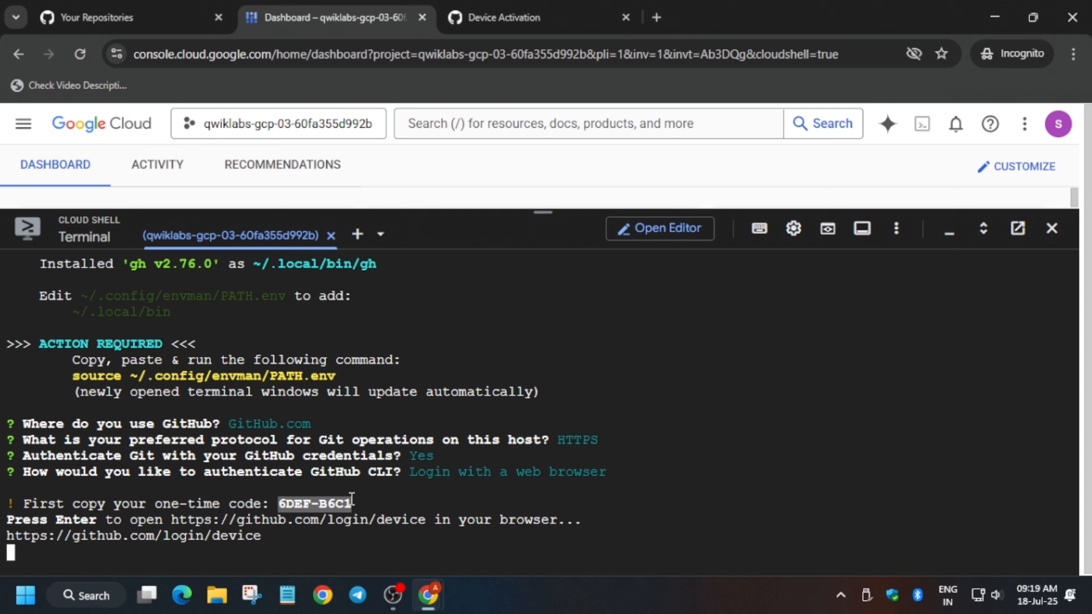
left_click(500, 8)
left_click(372, 364)
key("ctrl+v")
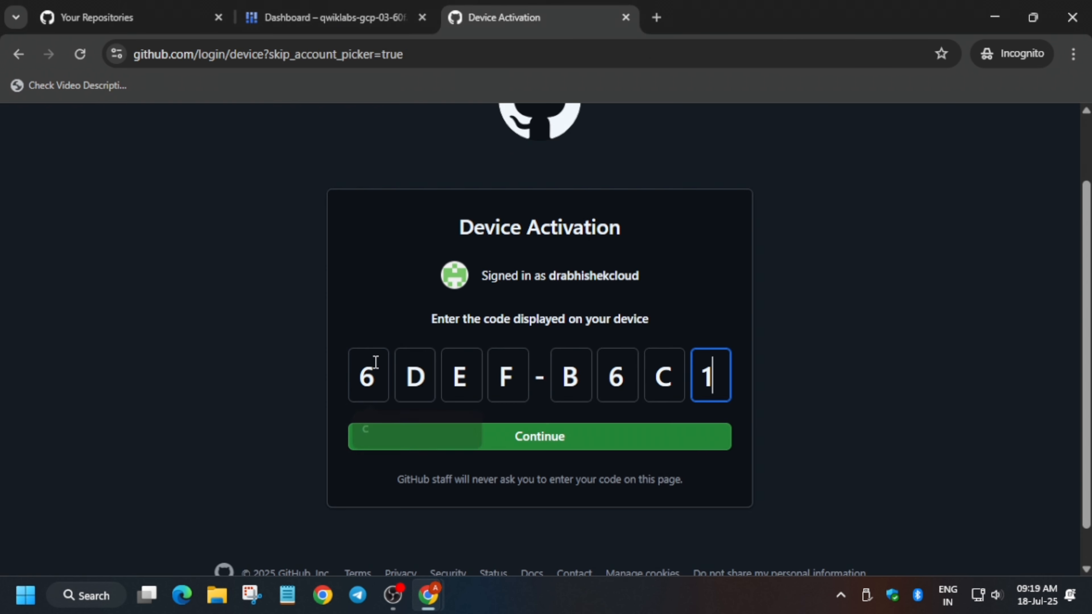
left_click(420, 428)
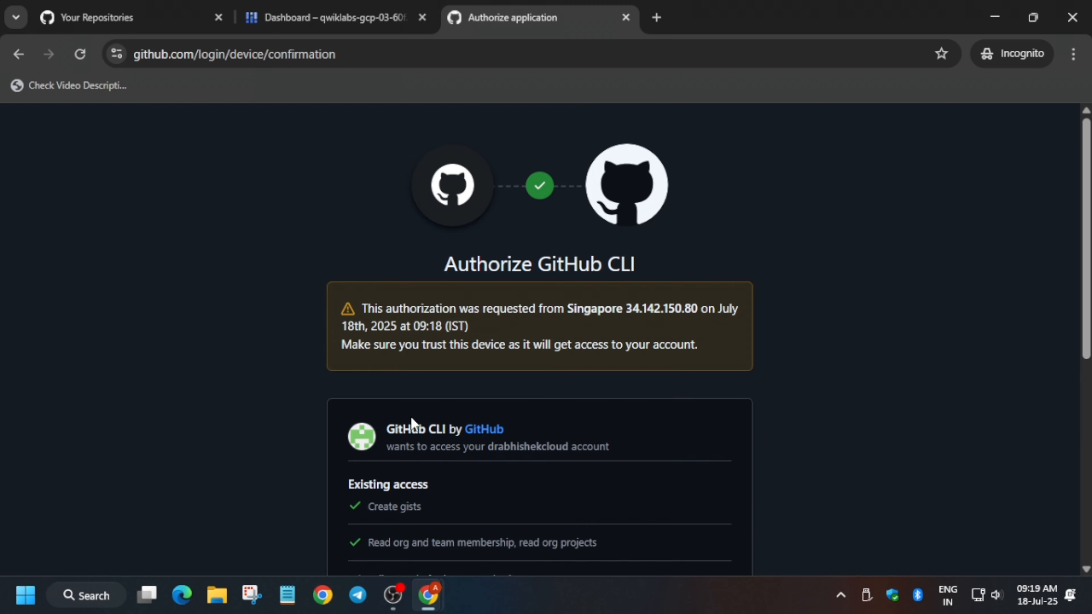
- Authorize GitHub CLI to access the GitHub account, then close the device activation page
scroll(634, 361, "down", 10)
left_click(670, 306)
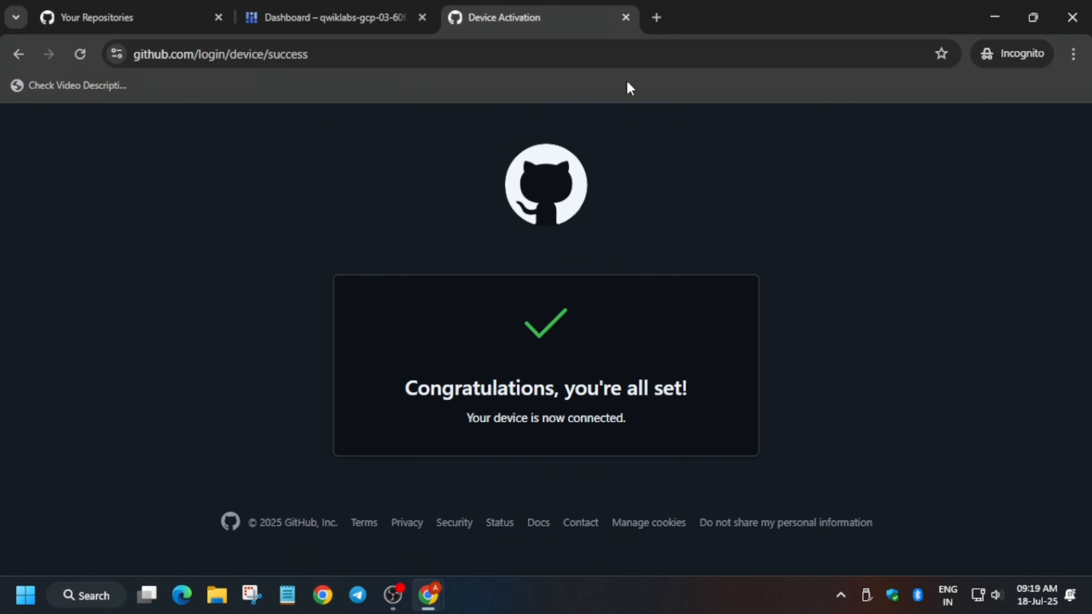
left_click(626, 17)
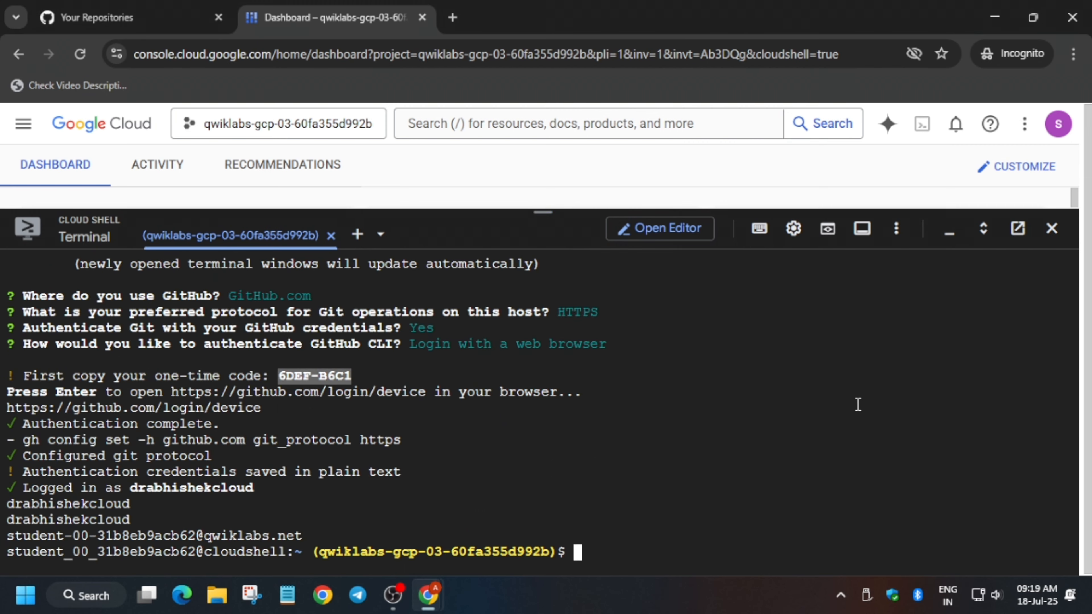
- Create the private GitHub repository cloudrun-progression by running the lab's gh repo create command in Cloud Shell
key("alt+Tab")
scroll(591, 389, "down", 8)
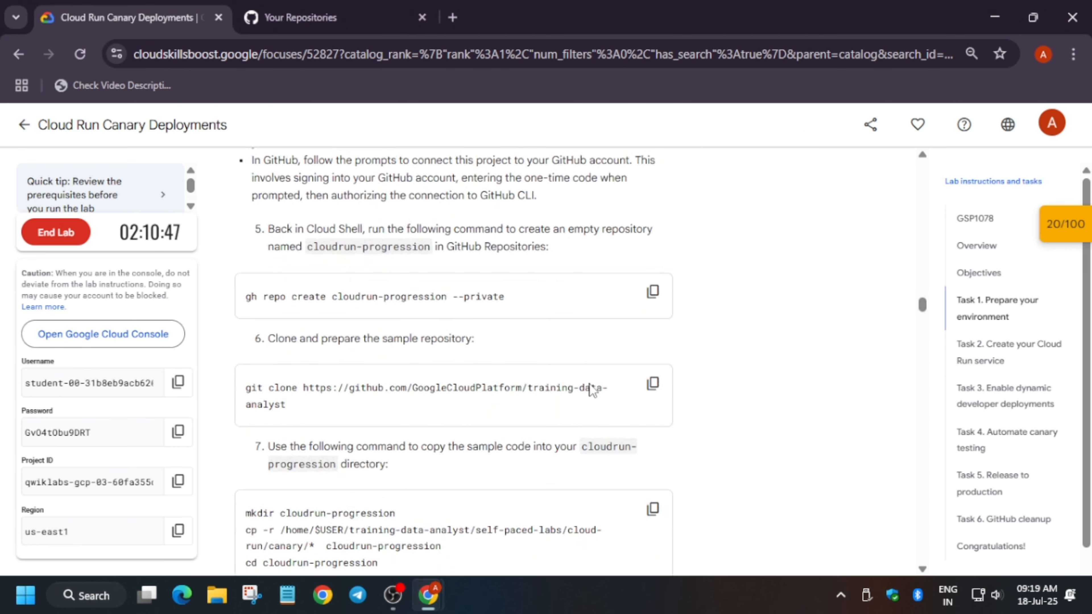
left_click(653, 292)
key("alt+Tab")
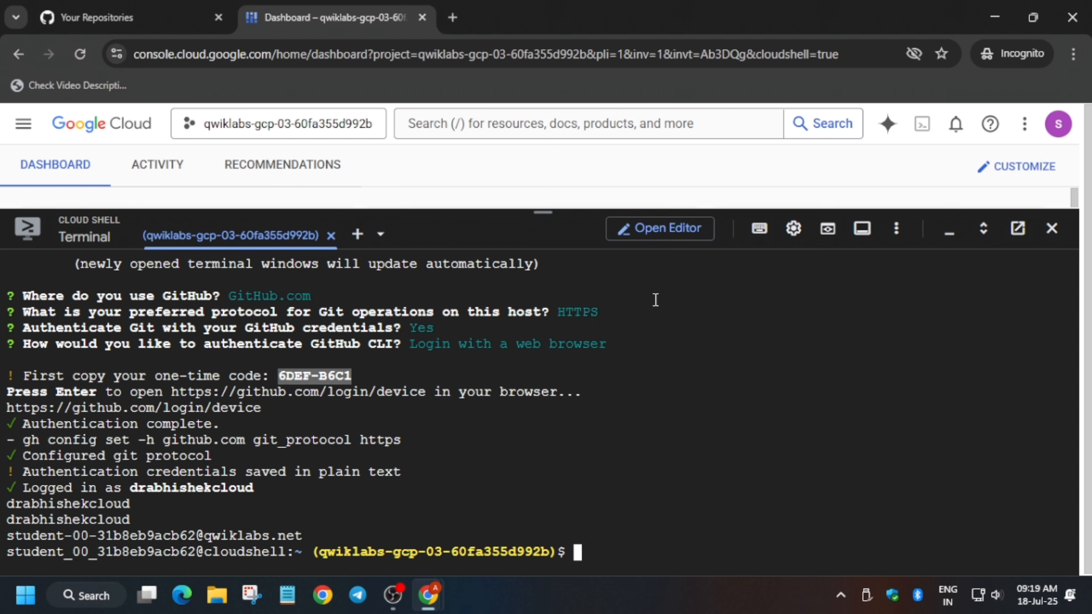
key("ctrl+v")
key("Return")
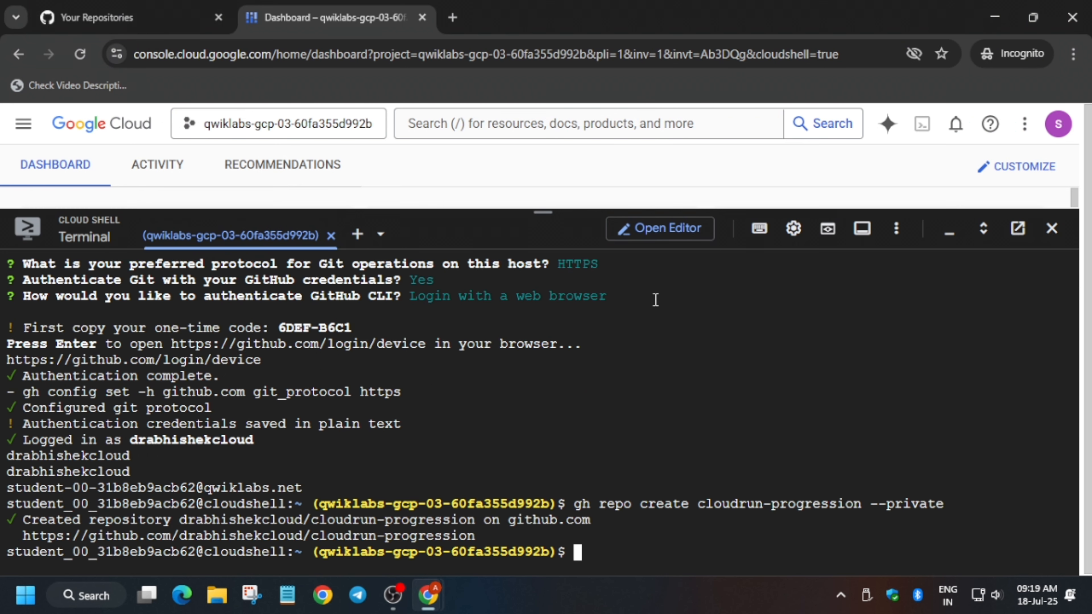
- Clone the GoogleCloudPlatform/training-data-analyst sample repository by running the lab's step 6 git clone command in Cloud Shell
key("alt+Tab")
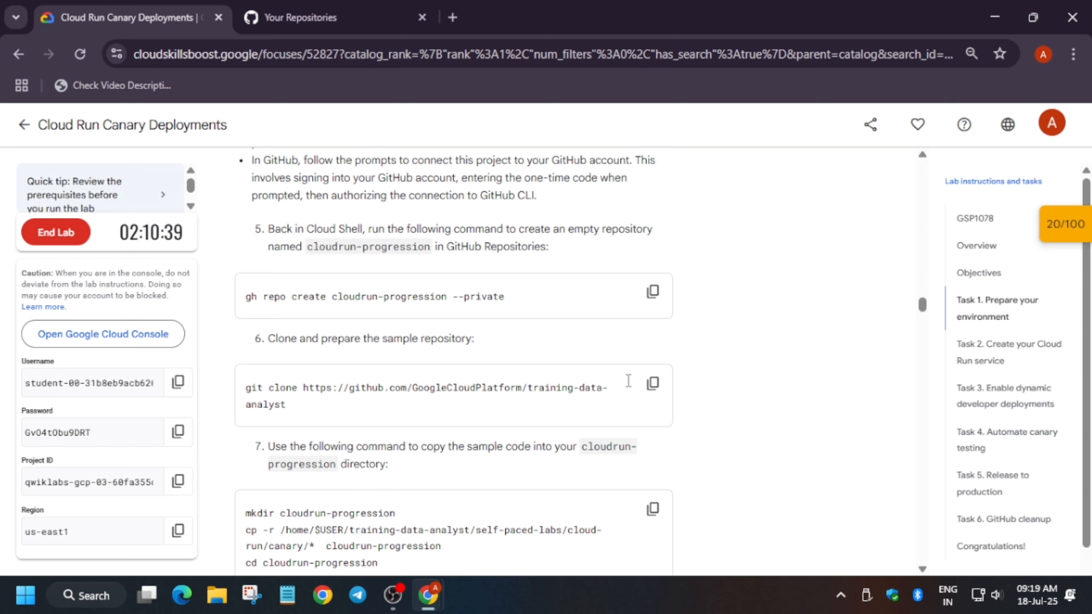
left_click(652, 383)
key("alt+Tab")
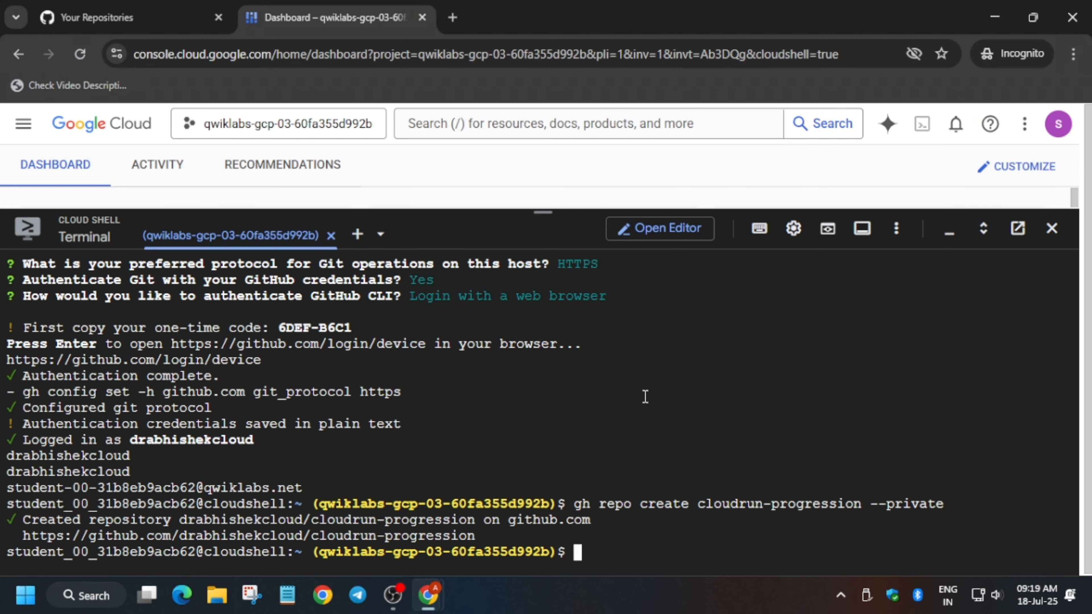
key("ctrl+v")
key("Return")
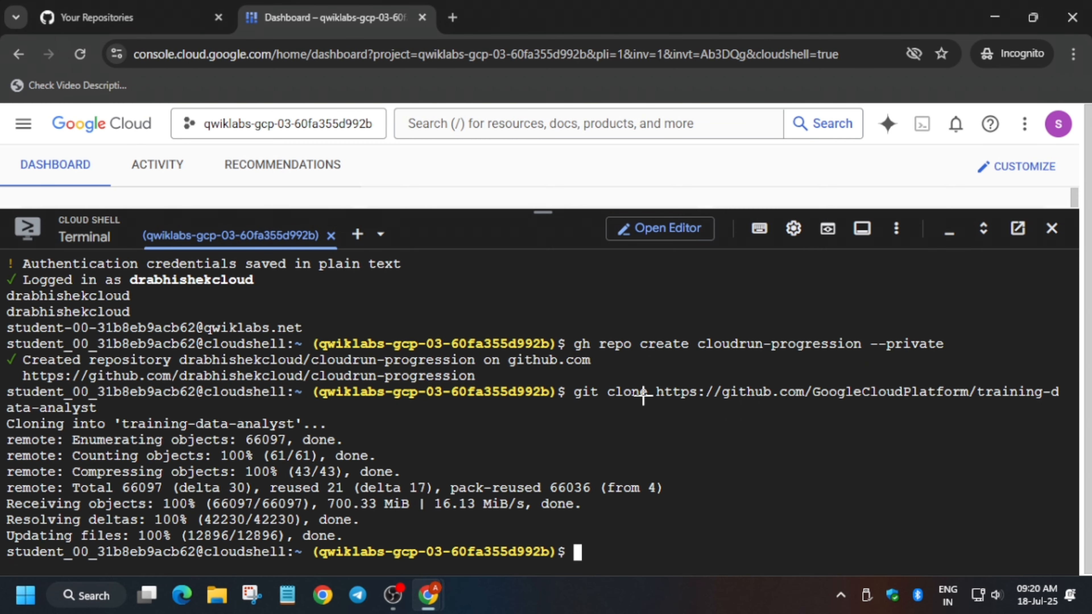
- Run the lab's step 7 commands in Cloud Shell to create cloudrun-progression, copy the canary sample code there and enter that directory
key("alt+Tab")
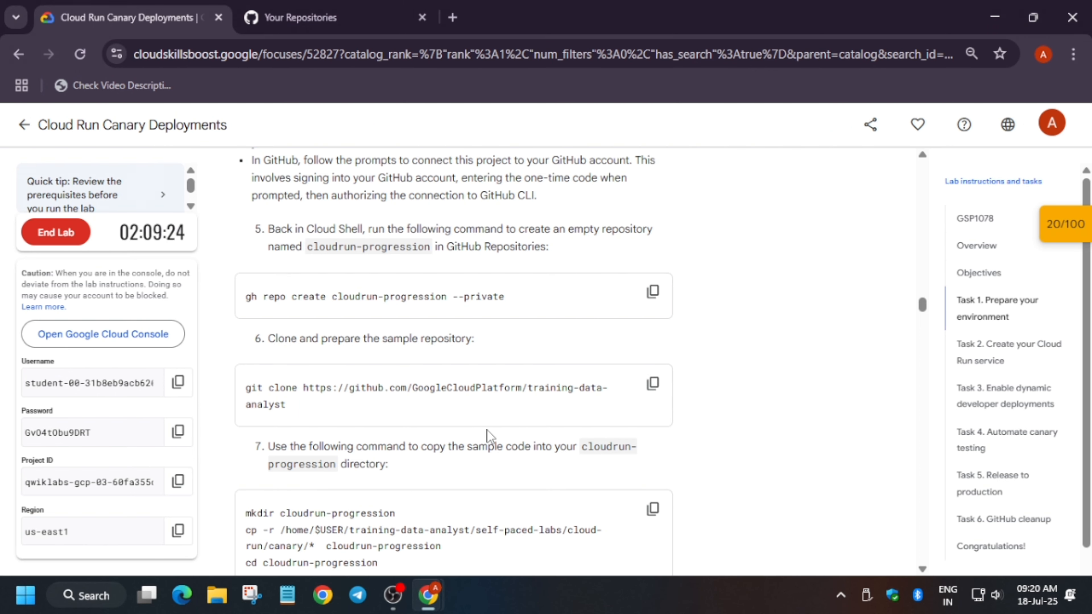
scroll(487, 438, "down", 2)
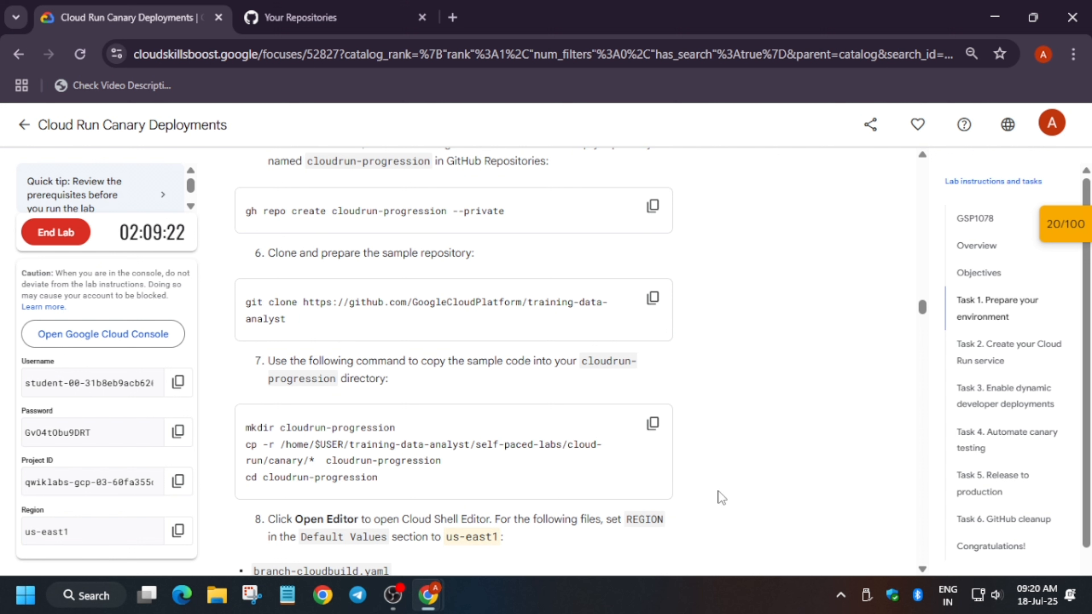
left_click(654, 427)
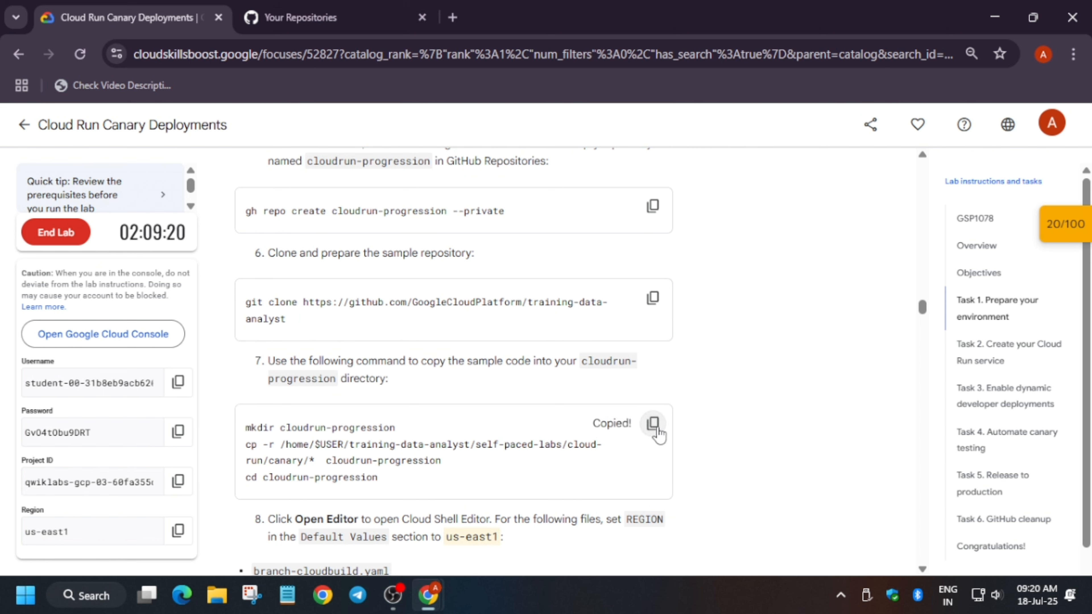
key("alt+Tab")
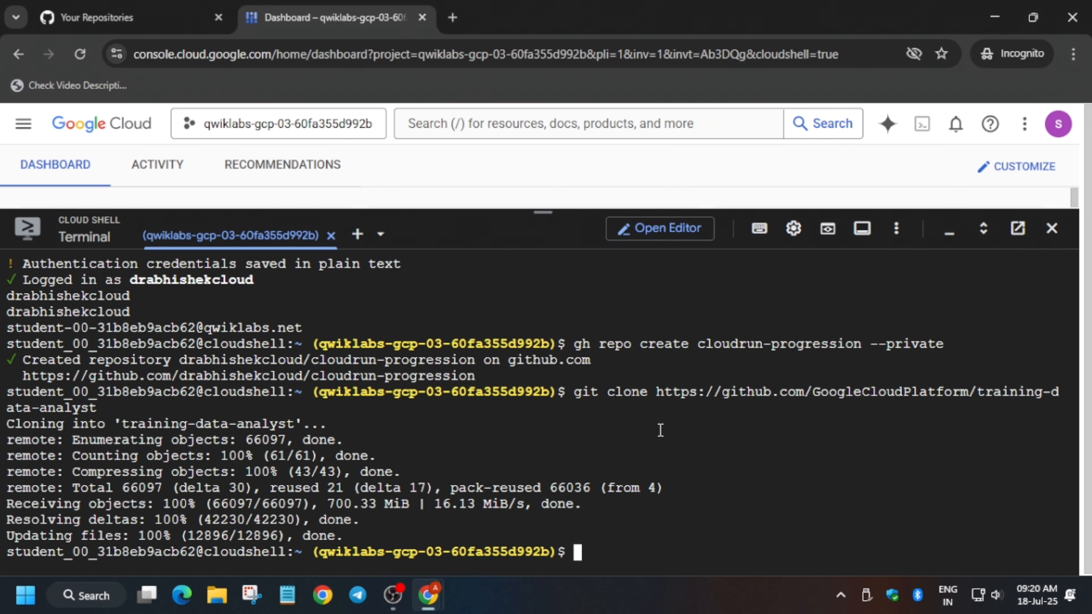
key("ctrl+v")
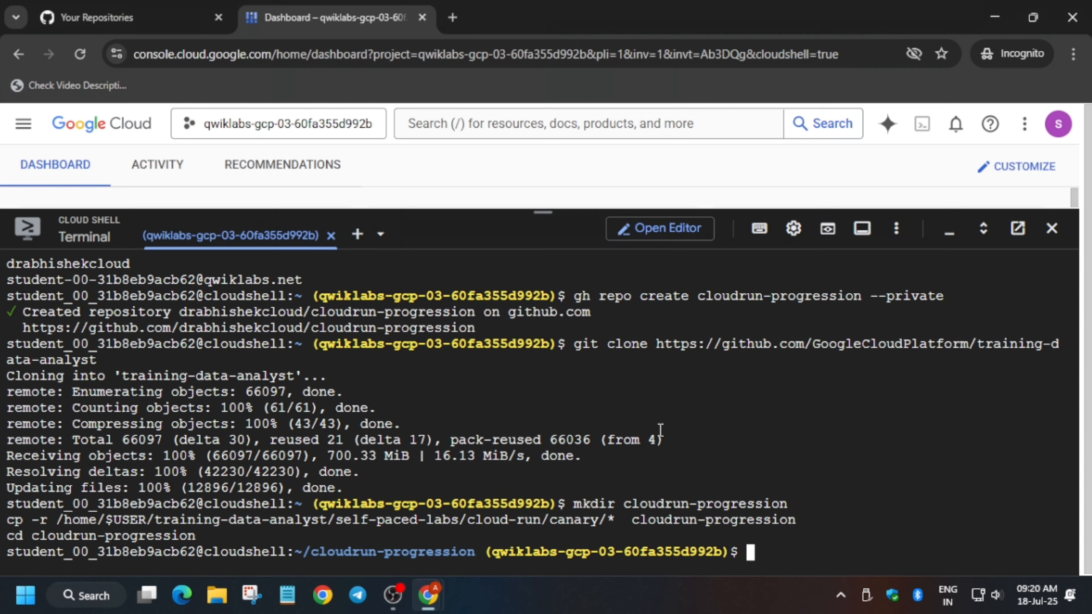
- Check the lab's step 8 file list and region, then open Cloud Shell Editor and expand the cloudrun-progression folder
key("alt+Tab")
scroll(572, 363, "down", 5)
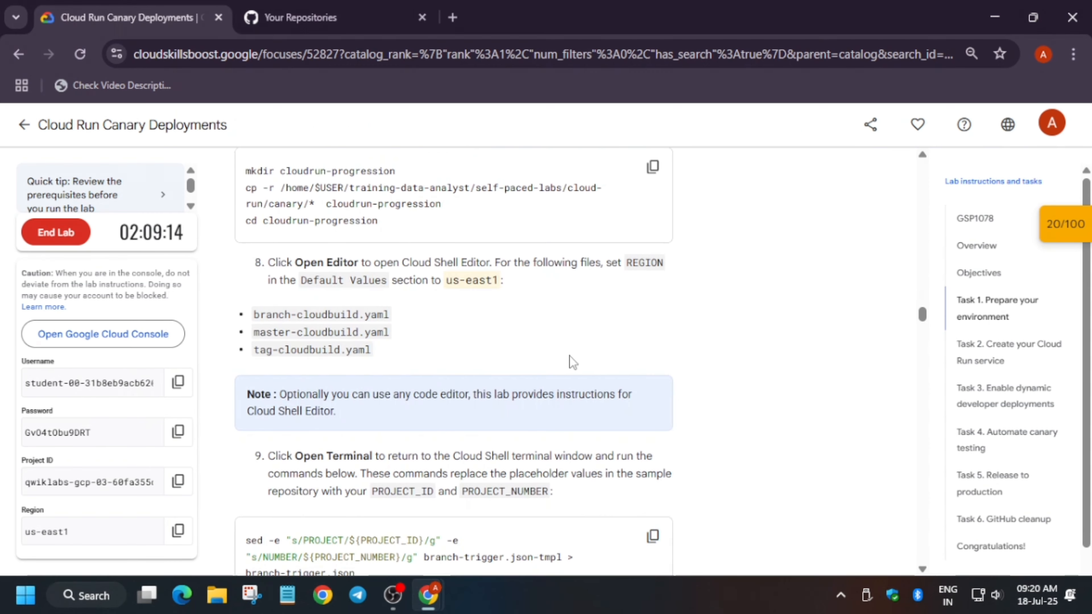
left_click_drag(254, 313, 386, 363)
left_click_drag(442, 280, 492, 283)
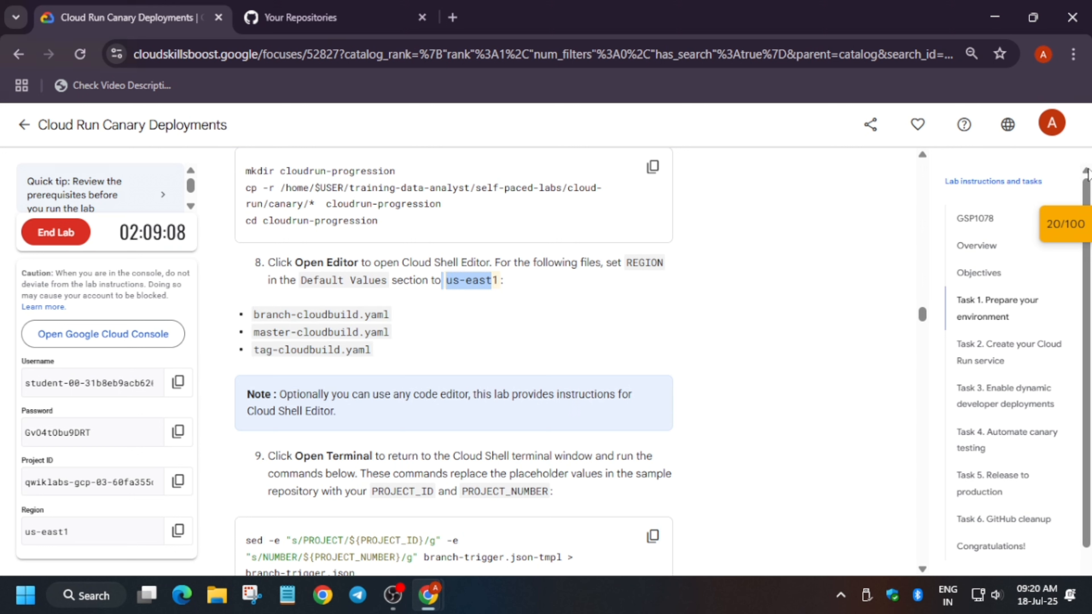
key("alt+Tab")
left_click(645, 234)
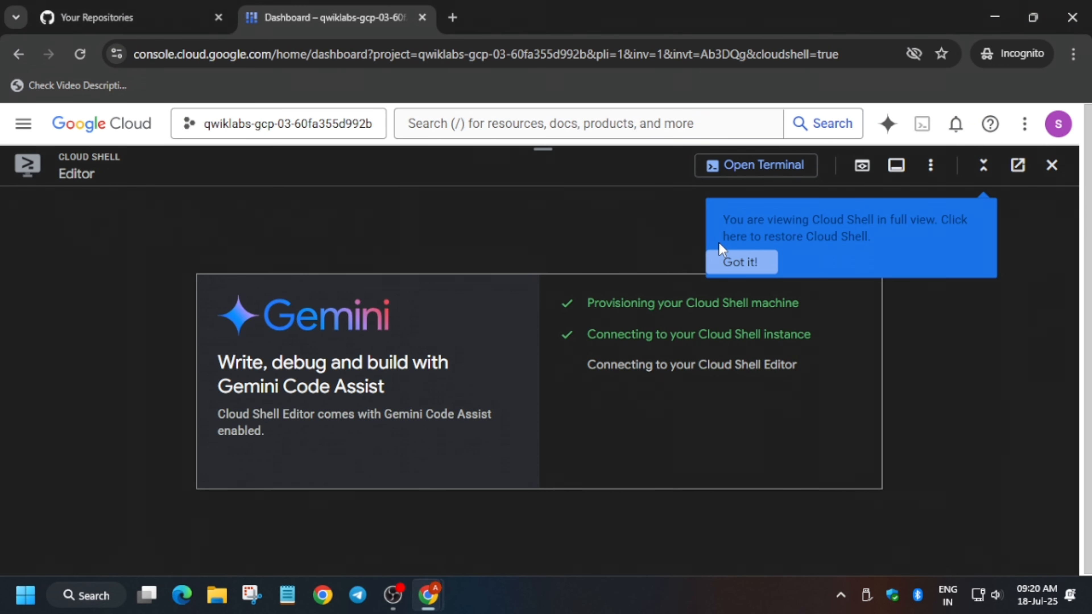
left_click(727, 262)
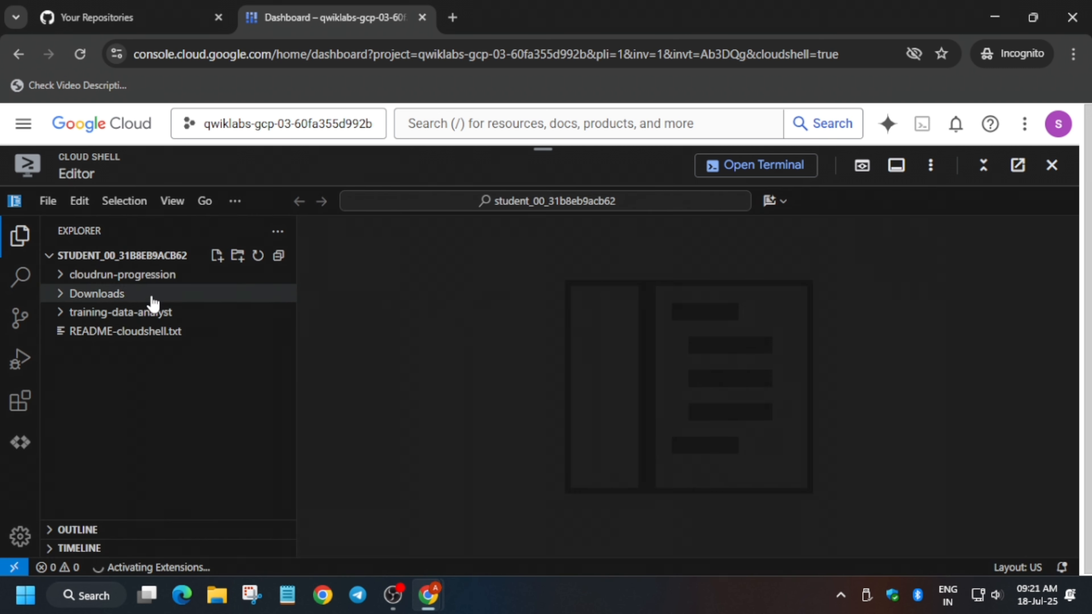
left_click(61, 280)
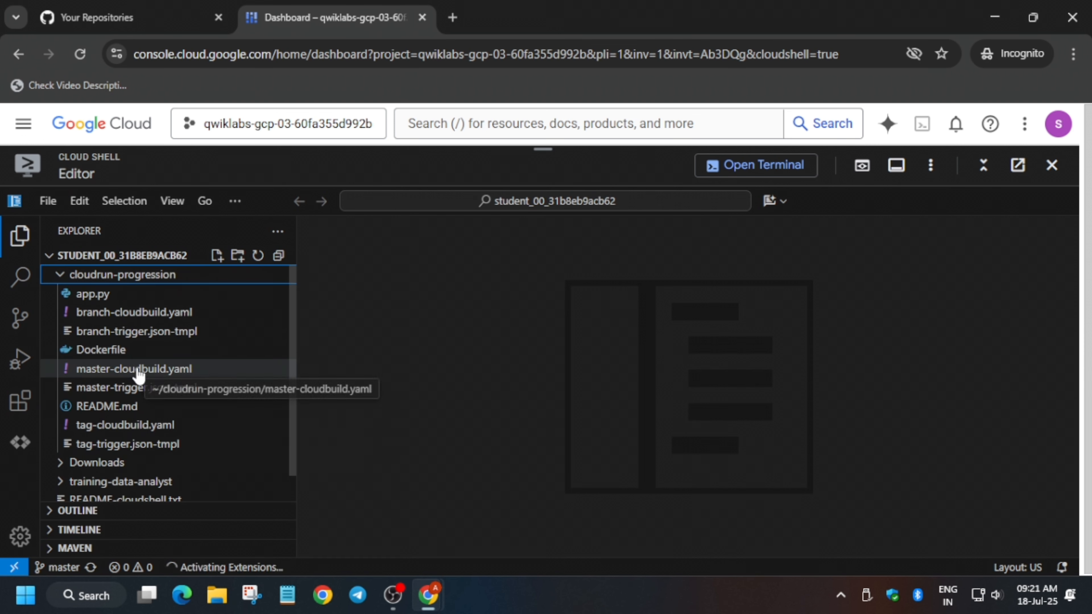
- Set _REGION in the default values of branch-cloudbuild.yaml to us-east1, copied from the lab instructions
left_click(152, 319)
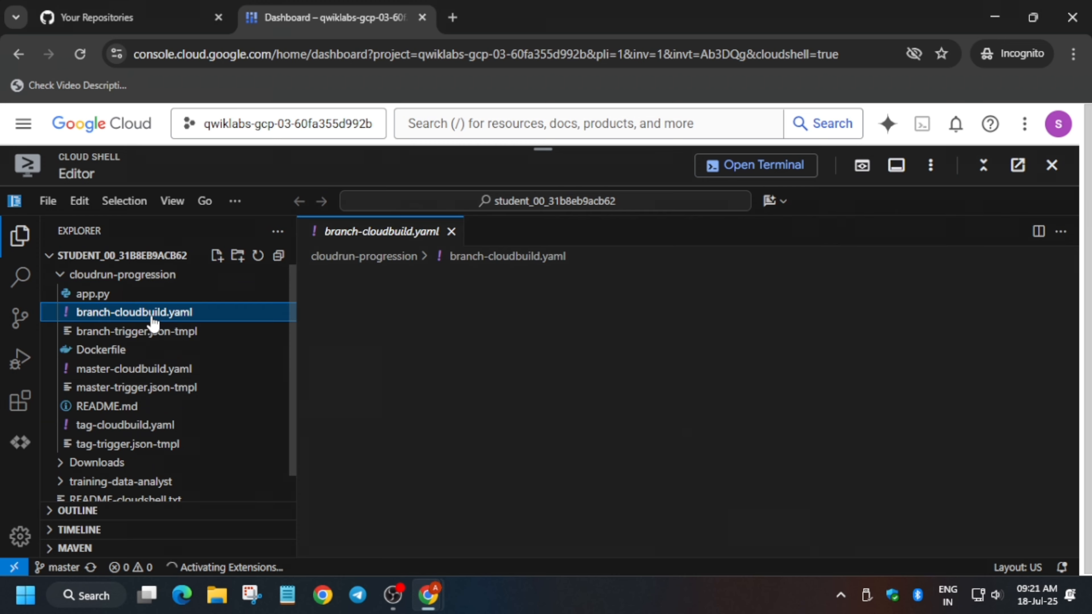
key("alt+Tab")
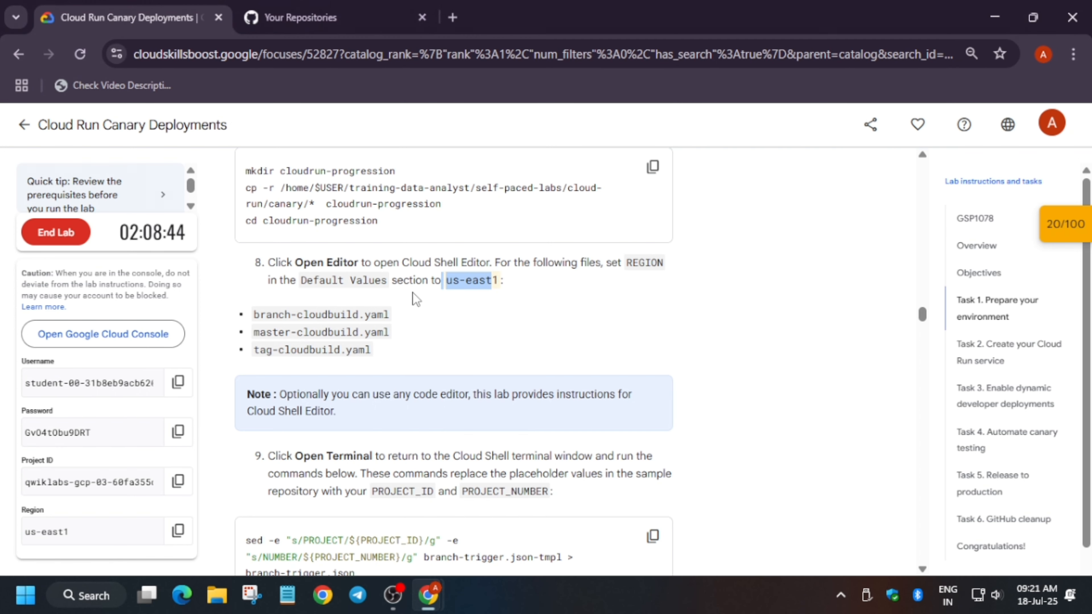
left_click(441, 326)
left_click_drag(447, 282, 500, 286)
key("alt+Tab")
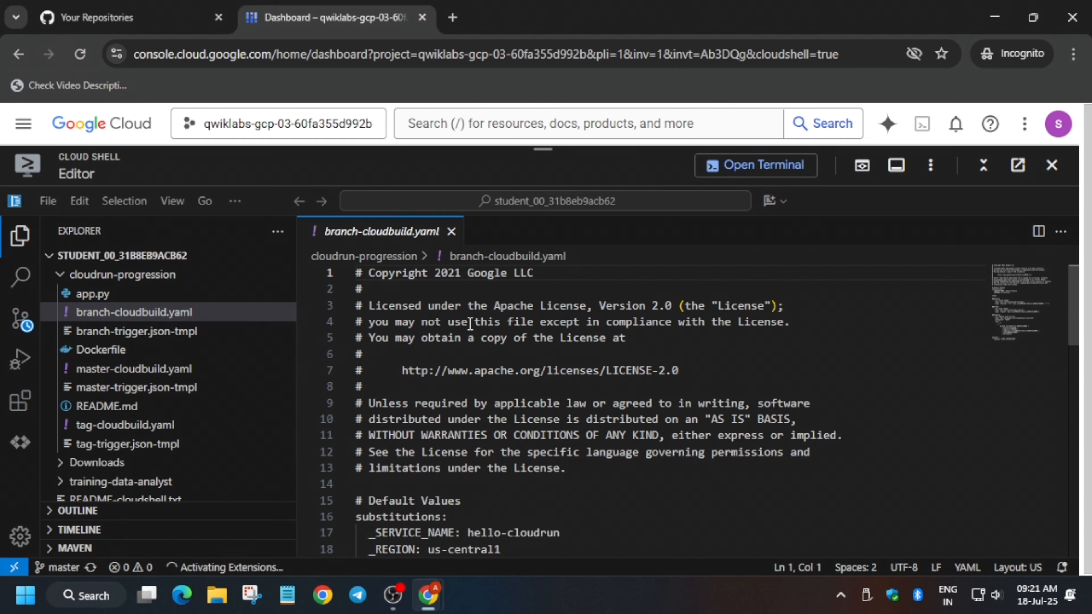
scroll(544, 415, "down", 4)
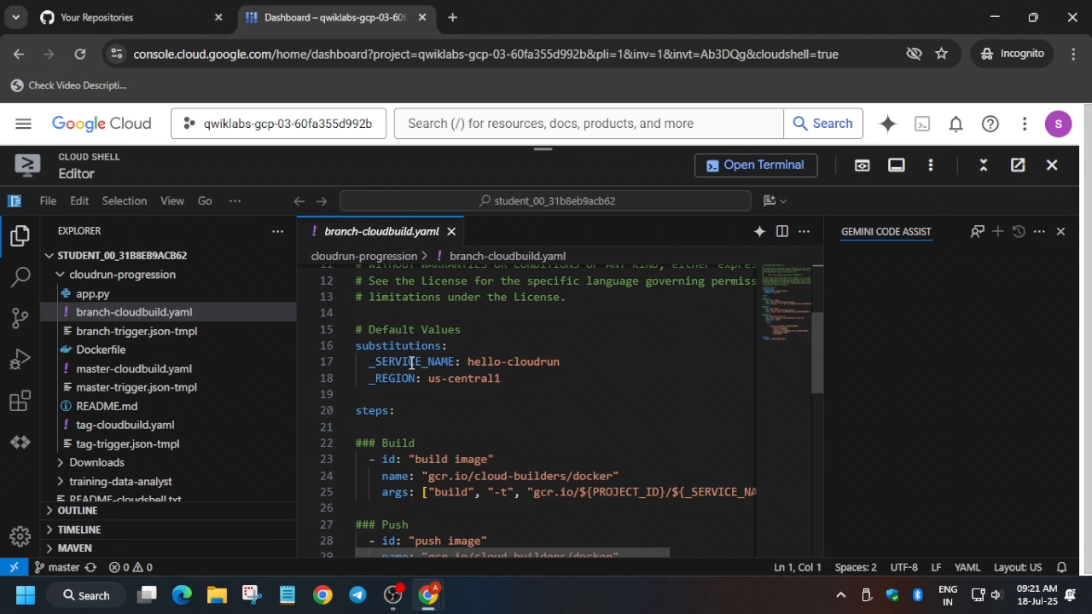
left_click_drag(429, 378, 503, 379)
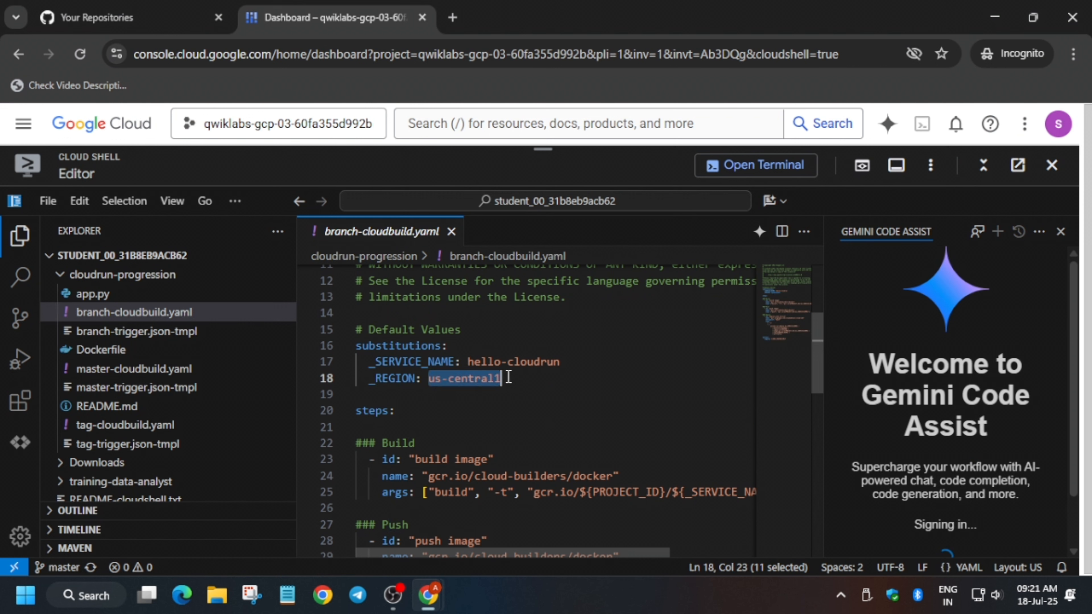
key("ctrl+v")
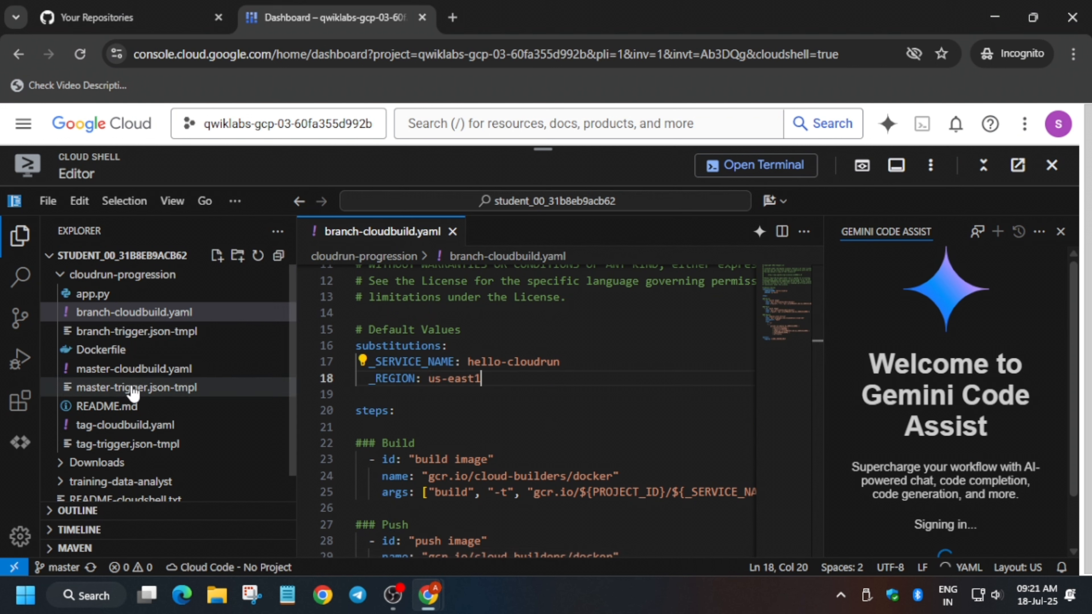
- Open master-cloudbuild.yaml and set _REGION in its default values to us-east1
left_click(134, 370)
scroll(452, 412, "down", 3)
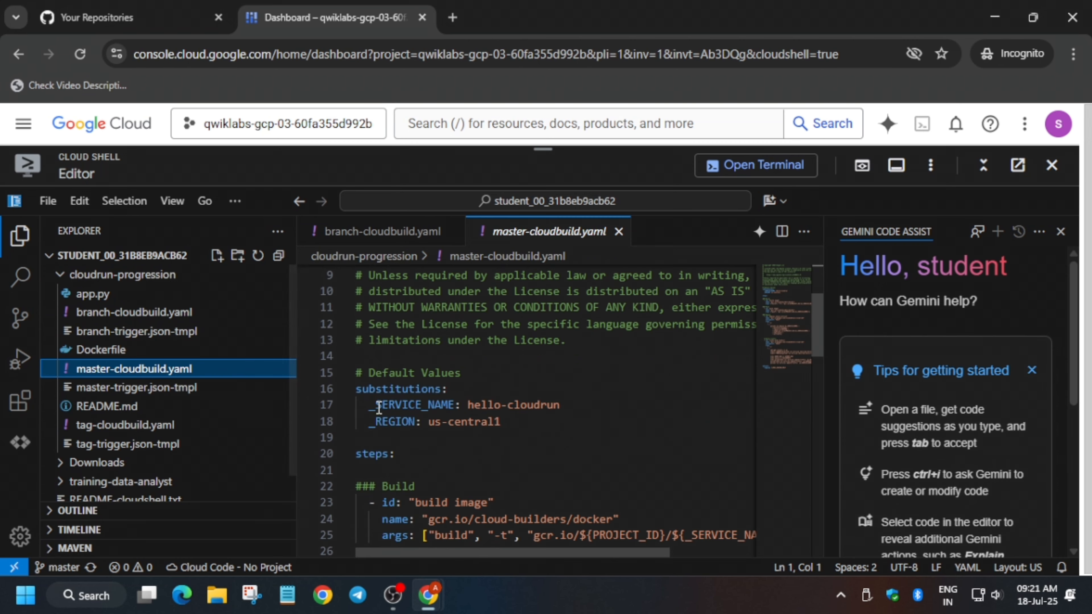
left_click_drag(429, 424, 505, 424)
type("us-east1")
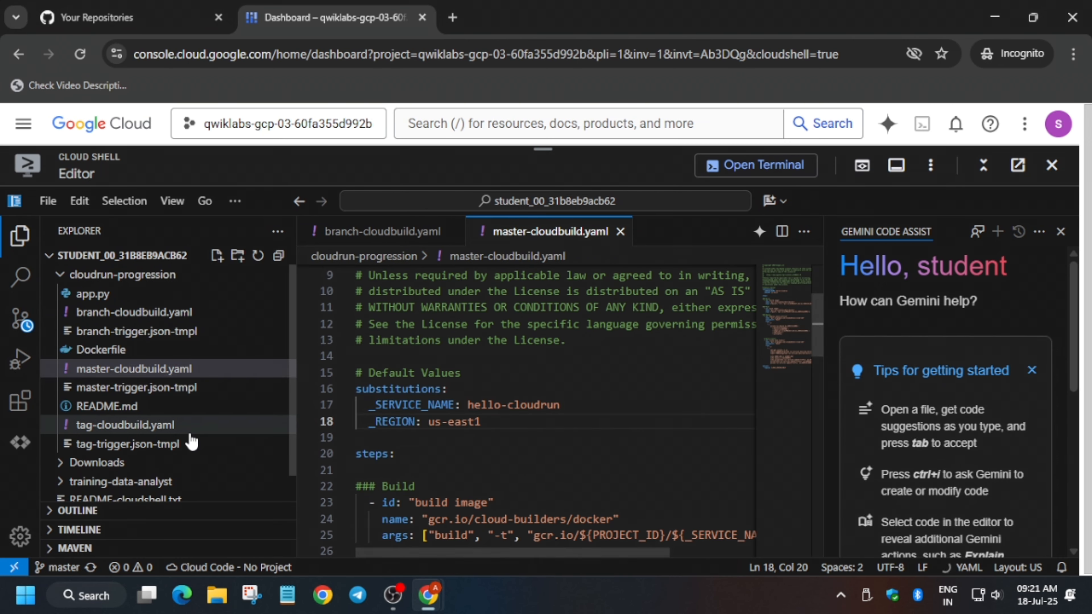
- Open tag-cloudbuild.yaml and set _REGION in its default values to us-east1
scroll(185, 434, "down", 1)
left_click(172, 398)
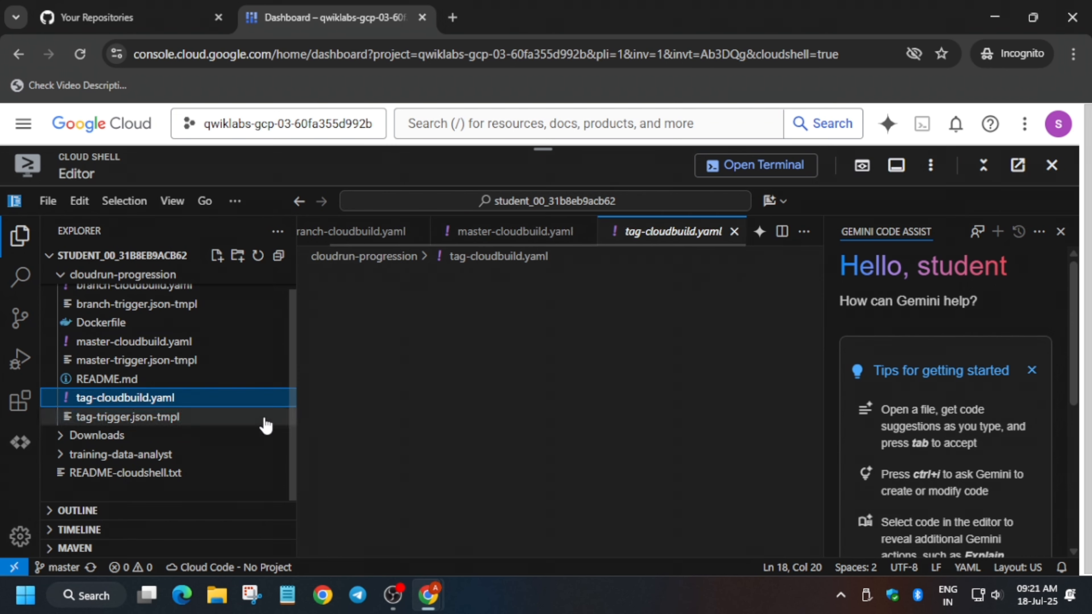
scroll(425, 451, "down", 3)
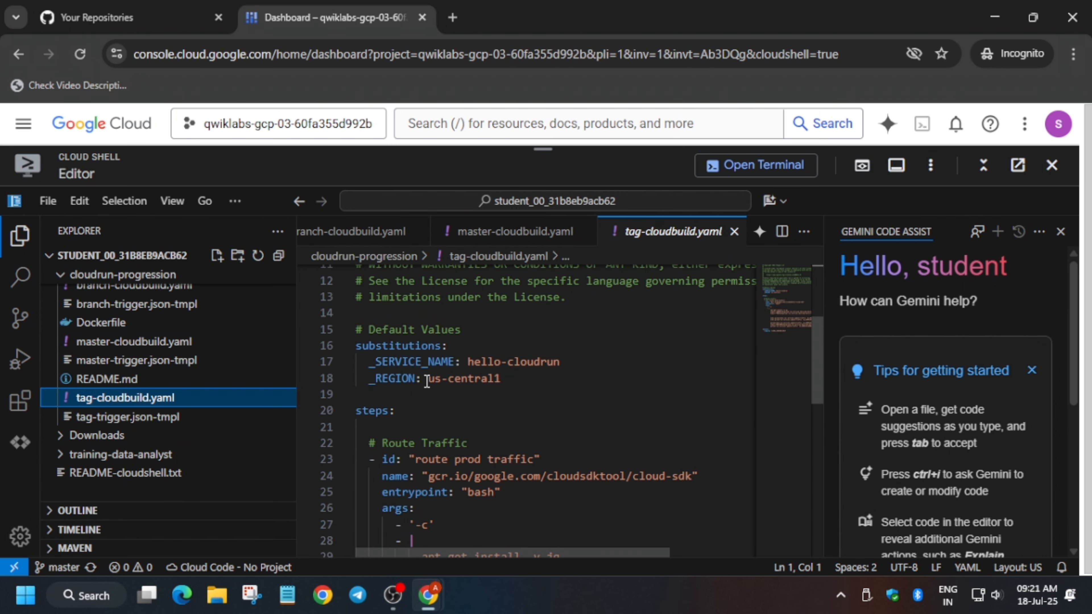
left_click(429, 380)
left_click_drag(429, 379, 501, 380)
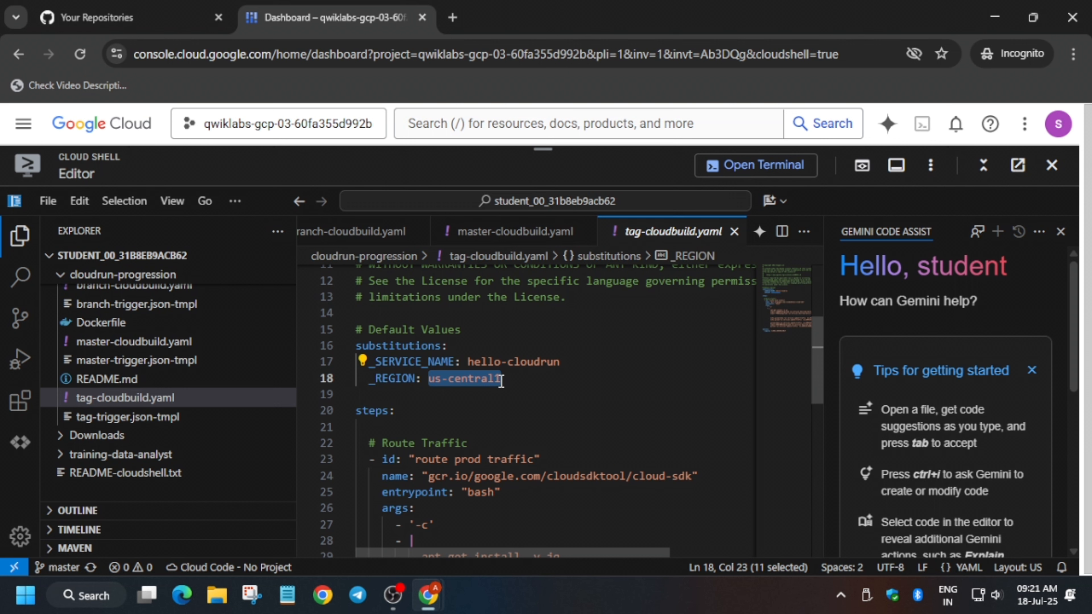
key("ctrl+v")
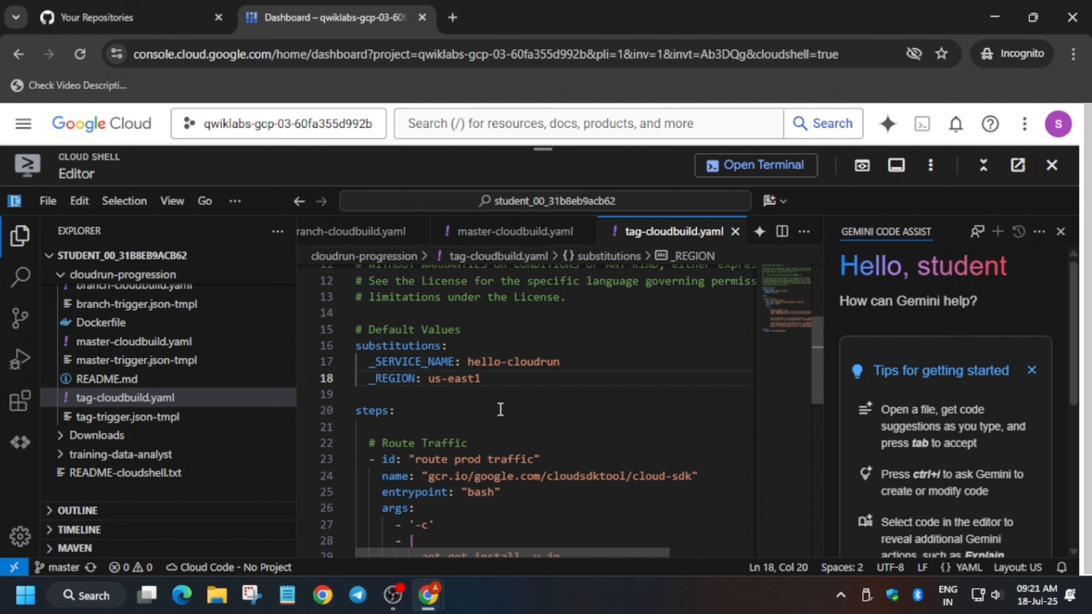
- Save tag-cloudbuild.yaml and return to the Cloud Shell terminal
left_click(48, 201)
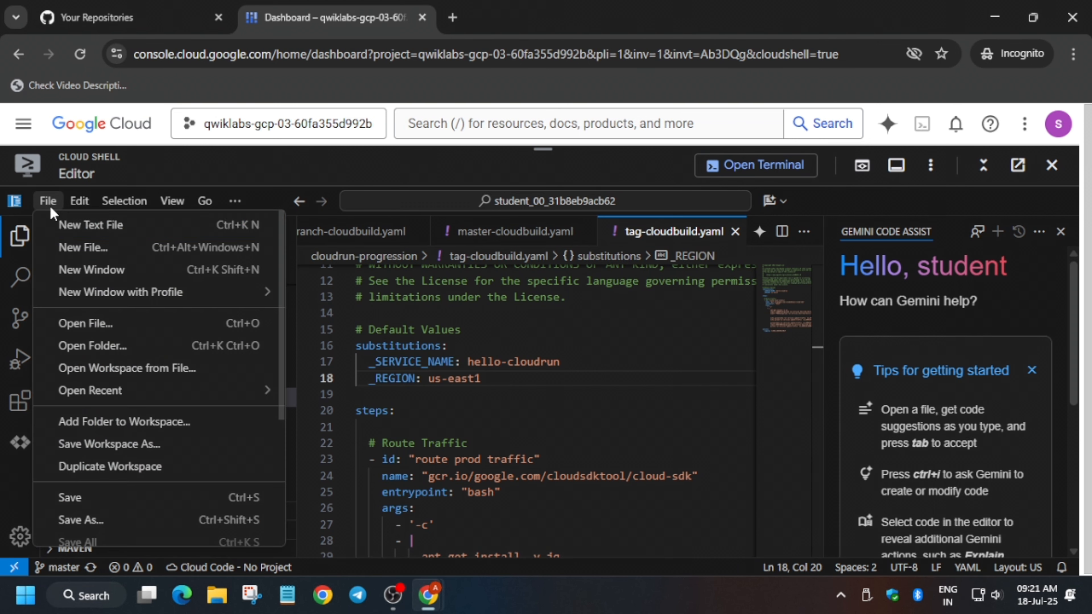
left_click(106, 499)
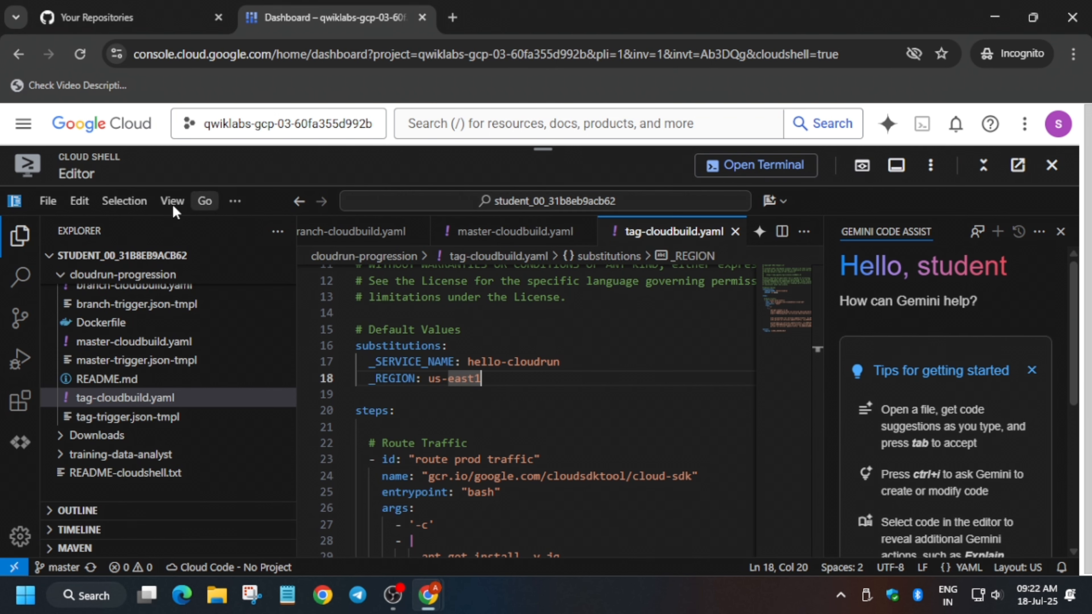
left_click(749, 171)
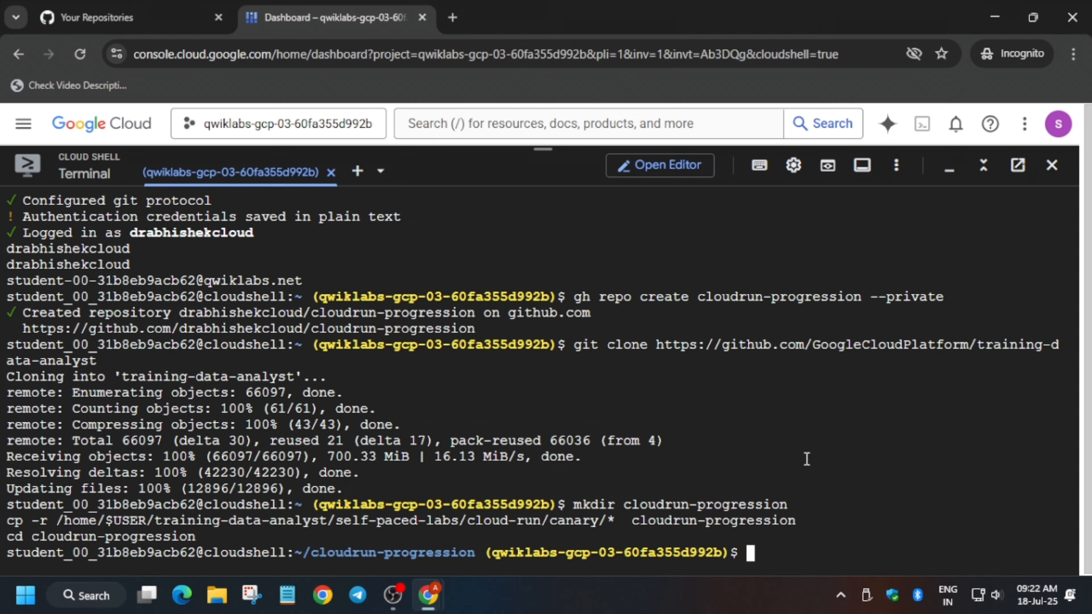
- Copy the sed commands from lab step 9 and run them in Cloud Shell to generate the branch, master and tag trigger JSON files
key("alt+Tab")
scroll(516, 411, "down", 4)
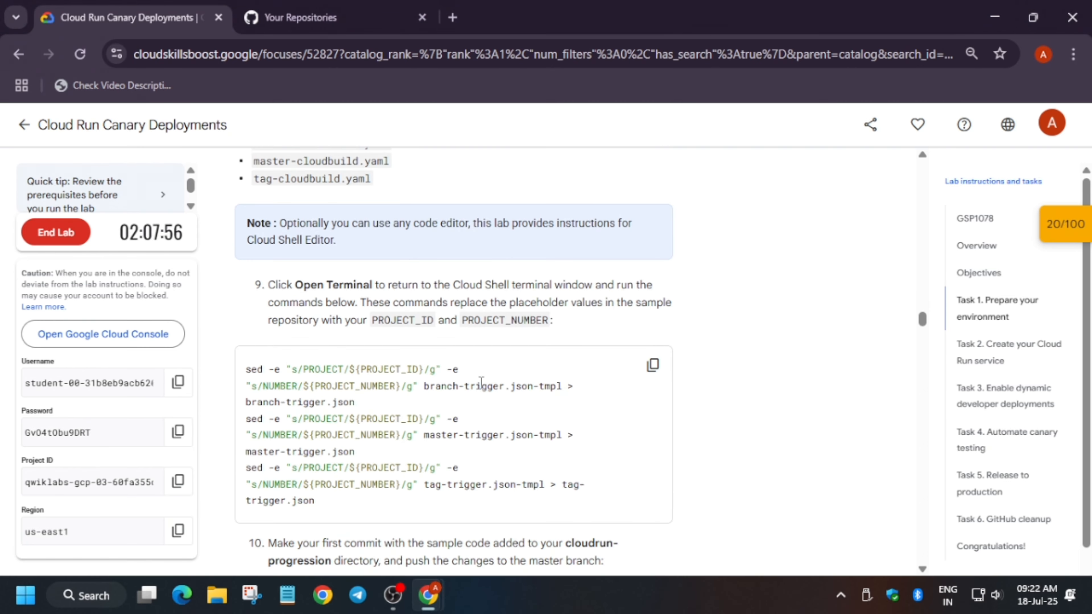
left_click(652, 366)
key("alt+Tab")
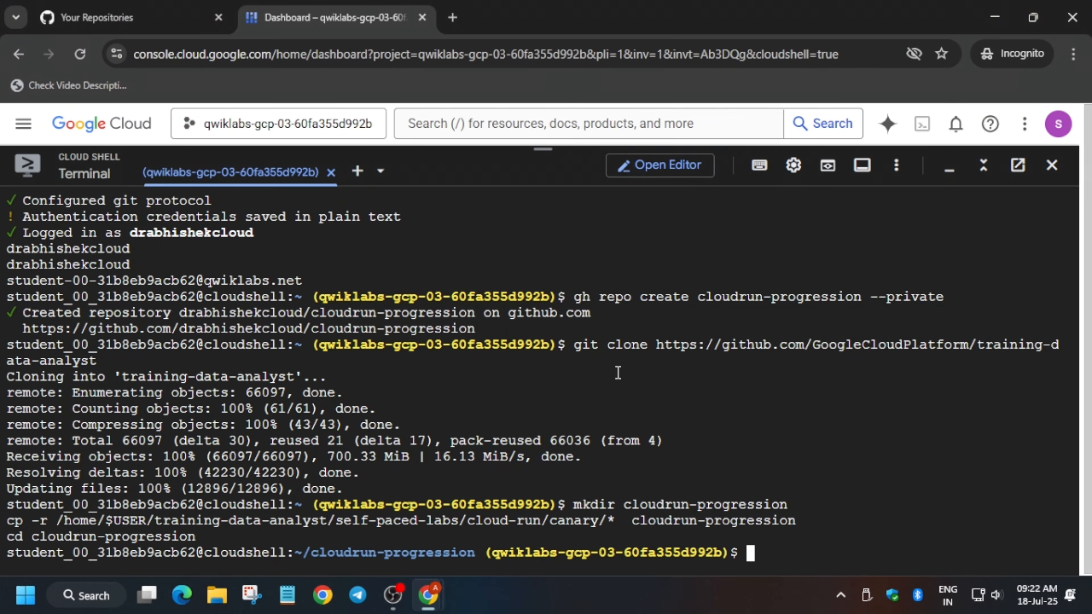
key("ctrl+v")
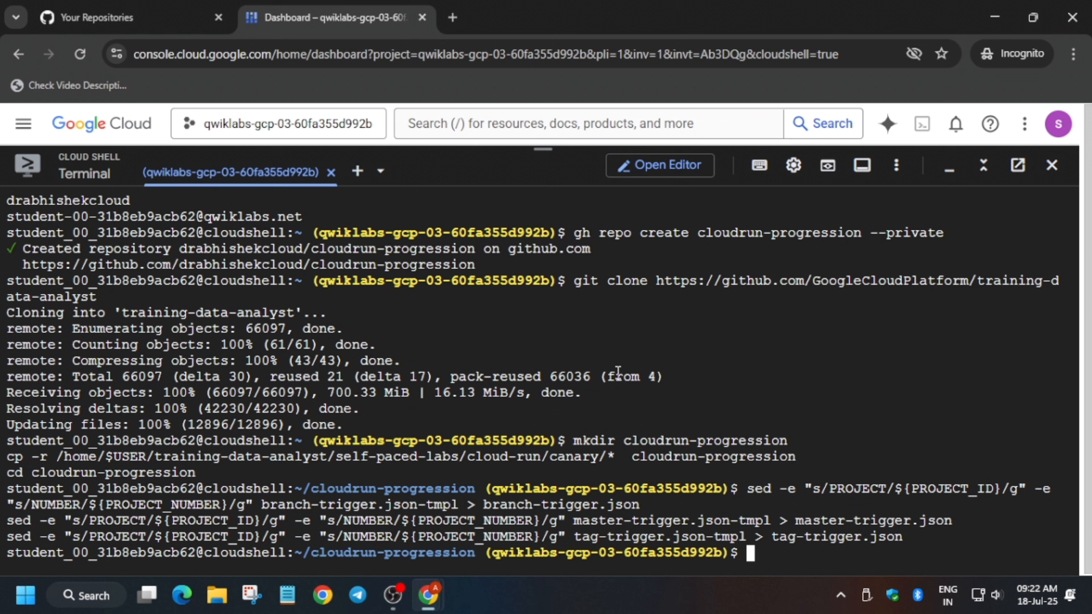
- Copy the step 10 git commands and run them in Cloud Shell to make the initial commit and push it to the gcp remote's master branch
key("alt+Tab")
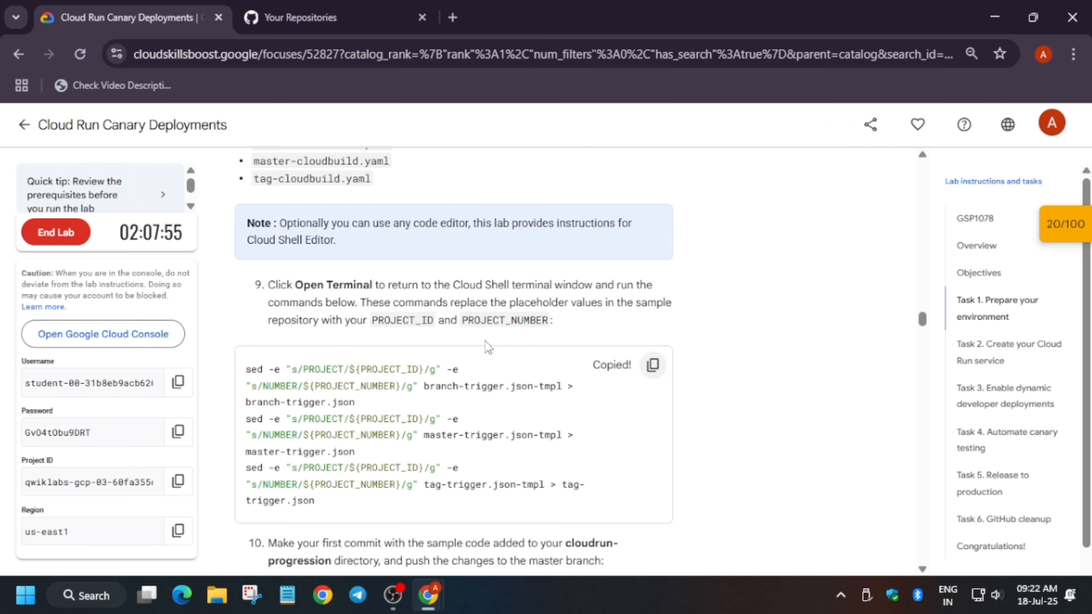
scroll(500, 386, "down", 5)
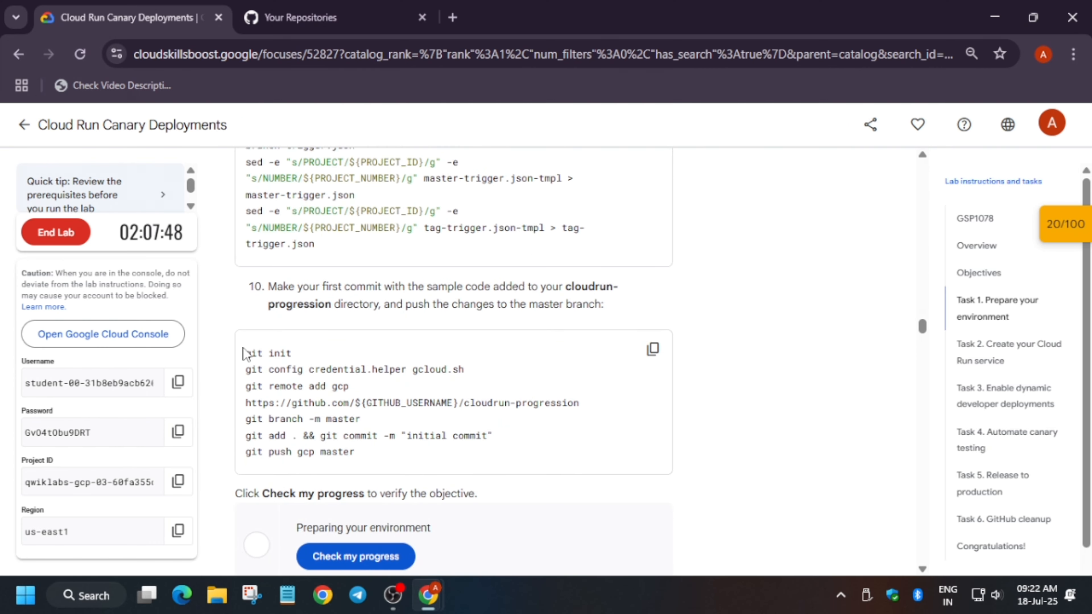
left_click_drag(283, 287, 548, 300)
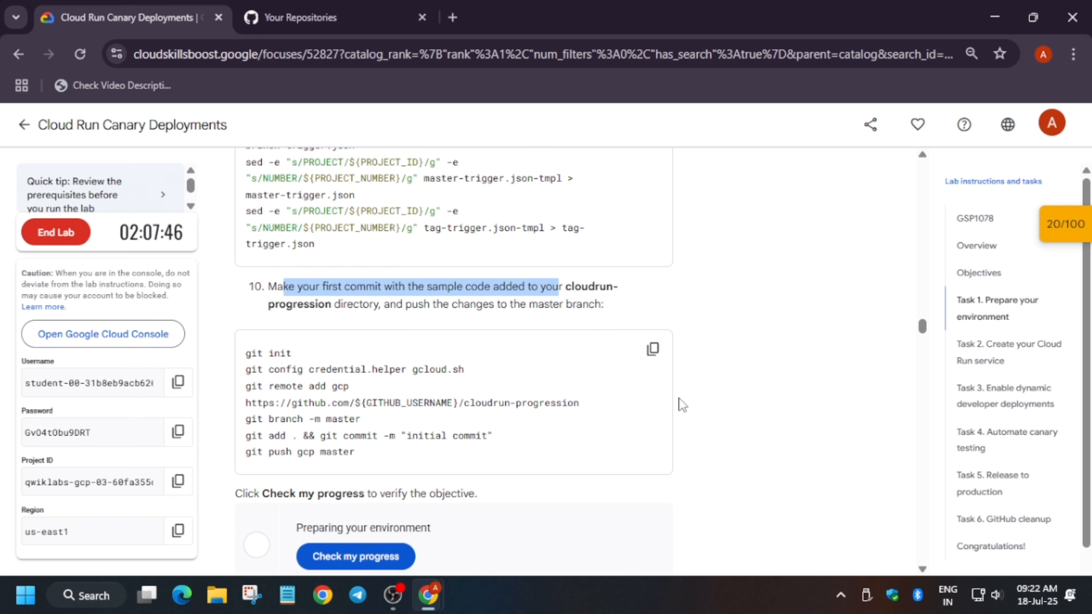
left_click(653, 348)
key("alt+Tab")
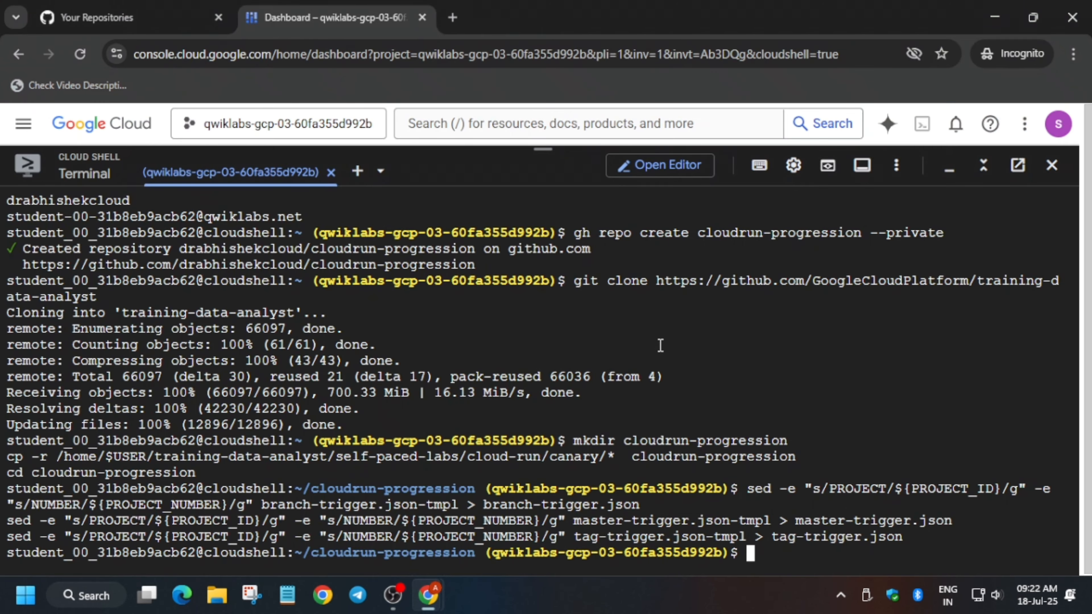
key("ctrl+v")
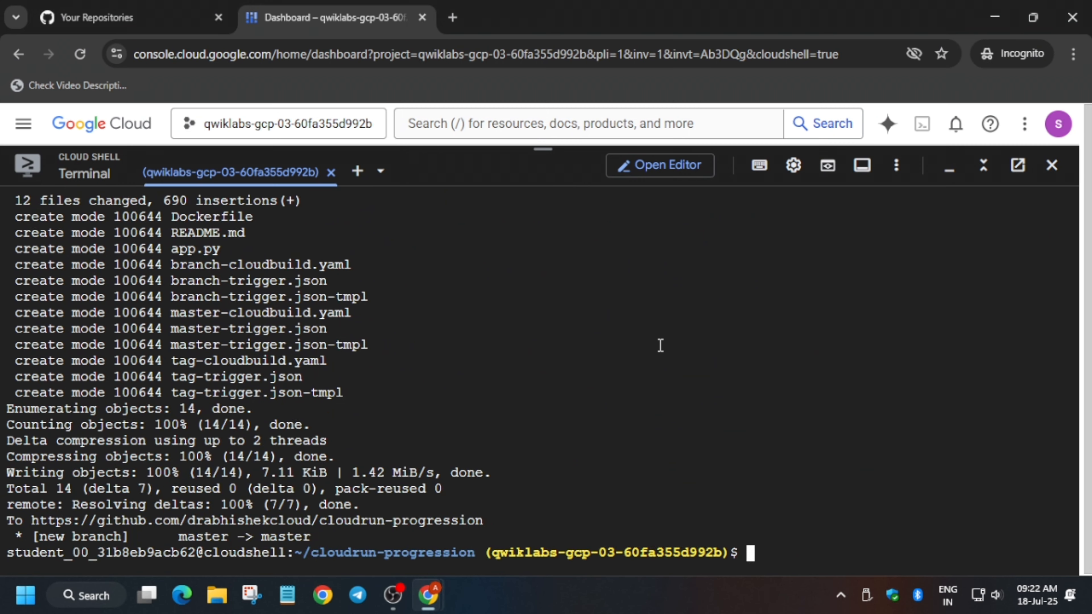
- Return to the lab page and check progress for the "Preparing your environment" objective
key("alt+Tab")
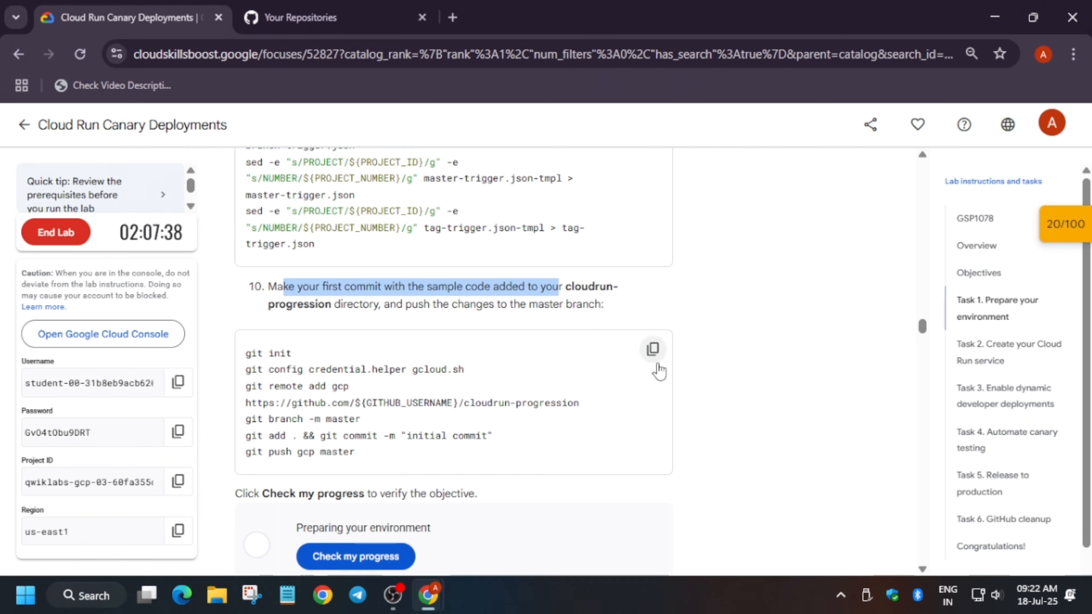
scroll(653, 349, "down", 5)
left_click(392, 306)
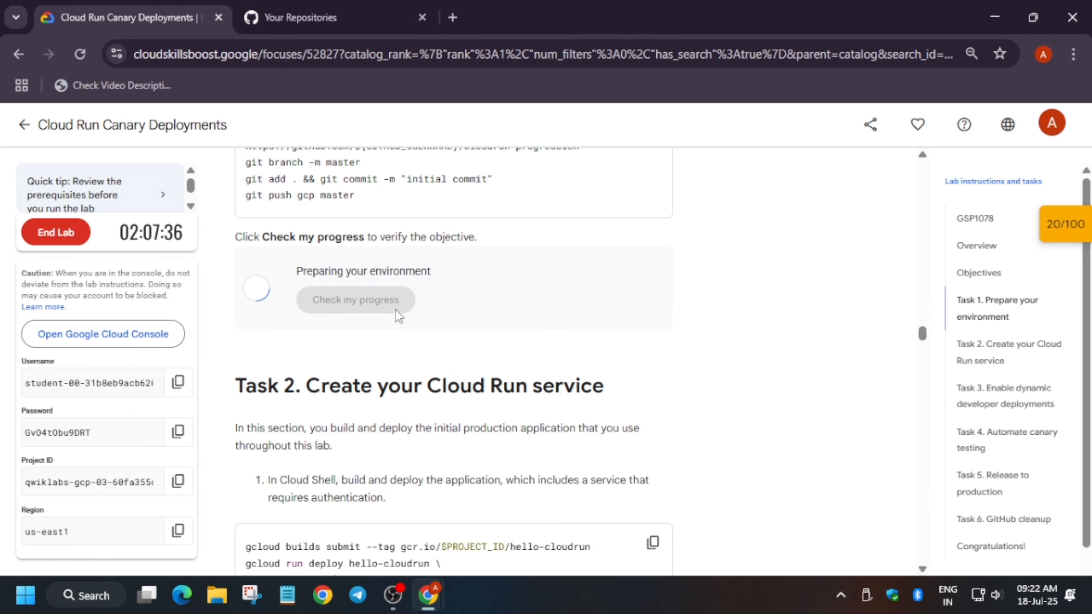
- Copy the Task 2 build and deploy commands and run them in Cloud Shell to deploy hello-cloudrun with the prod tag
scroll(434, 378, "down", 5)
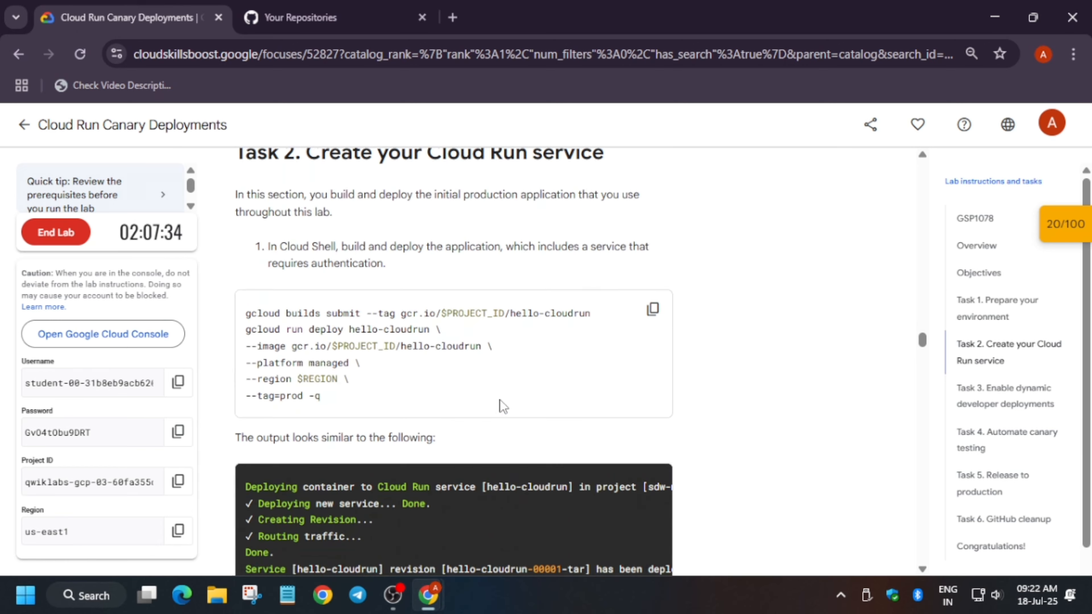
left_click(653, 309)
key("alt+Tab")
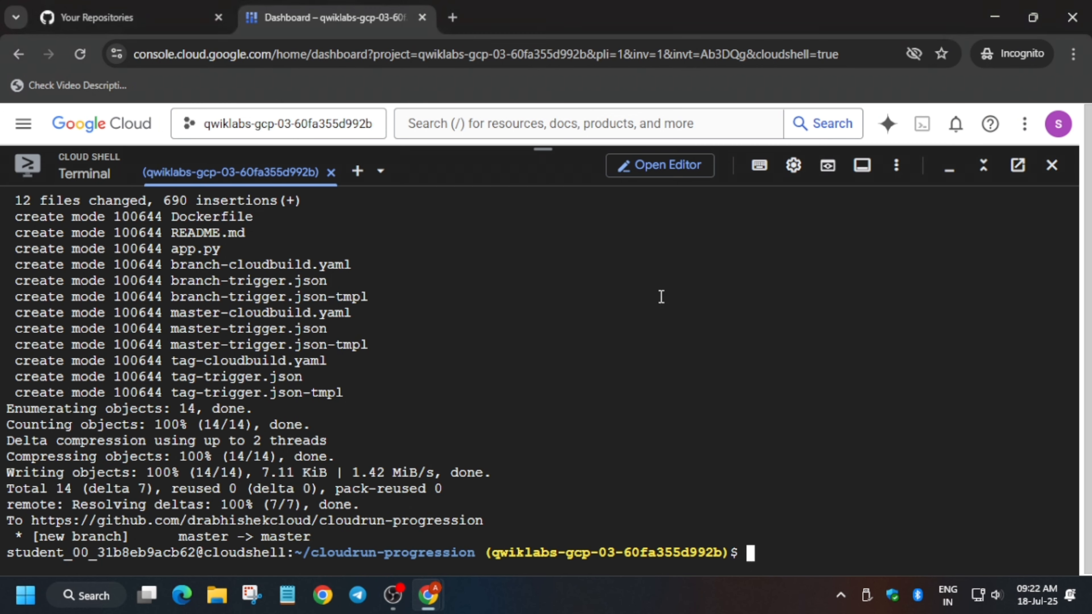
key("ctrl+v")
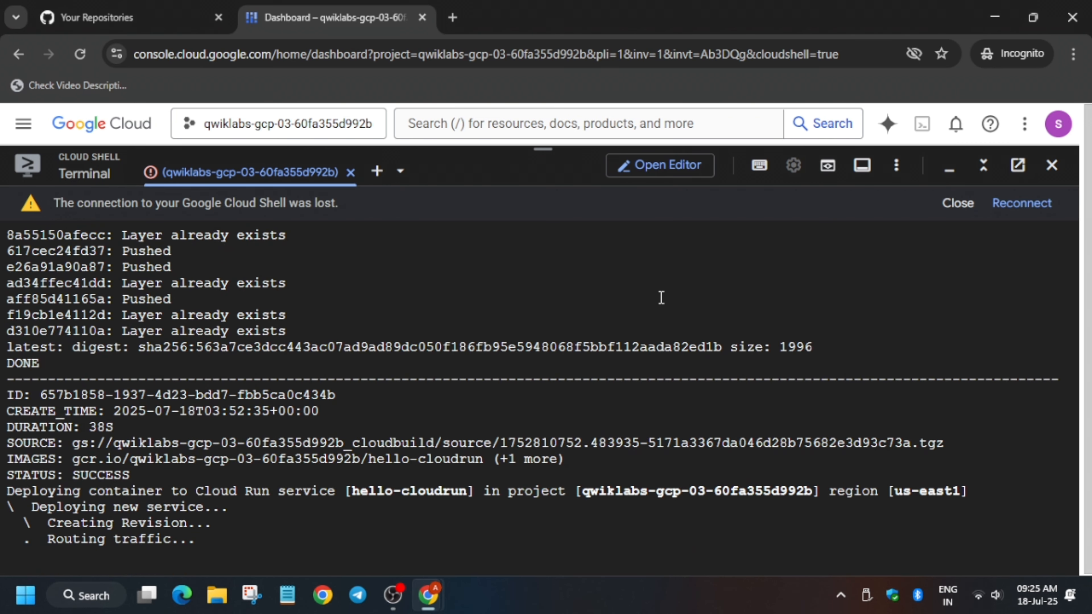
- Reconnect the Cloud Shell session, view the deployed hello-cloudrun service URL in the browser, and return to the terminal
left_click(1018, 207)
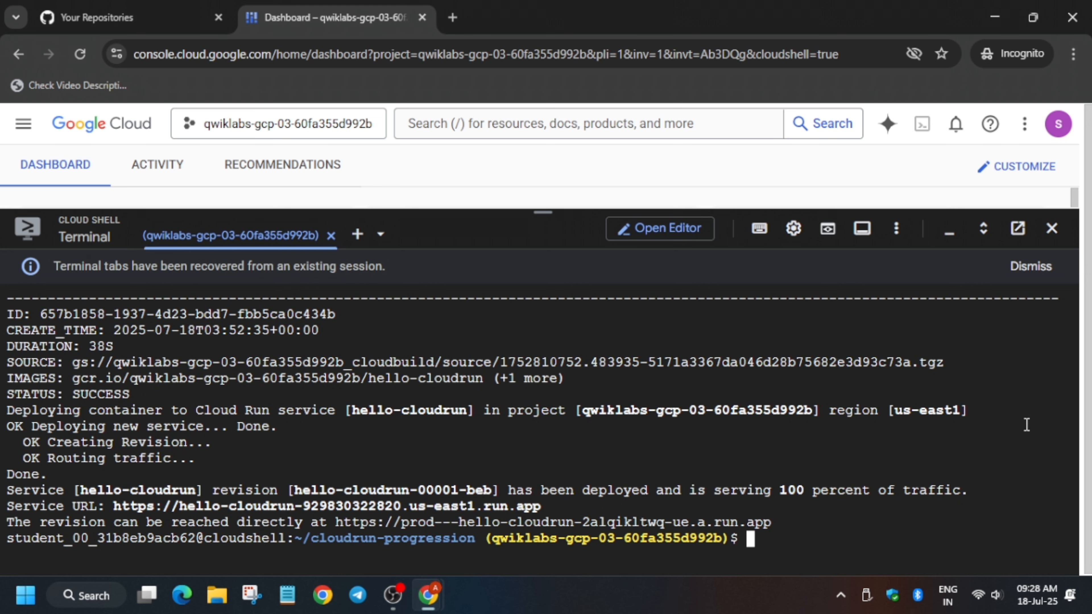
left_click(1031, 266)
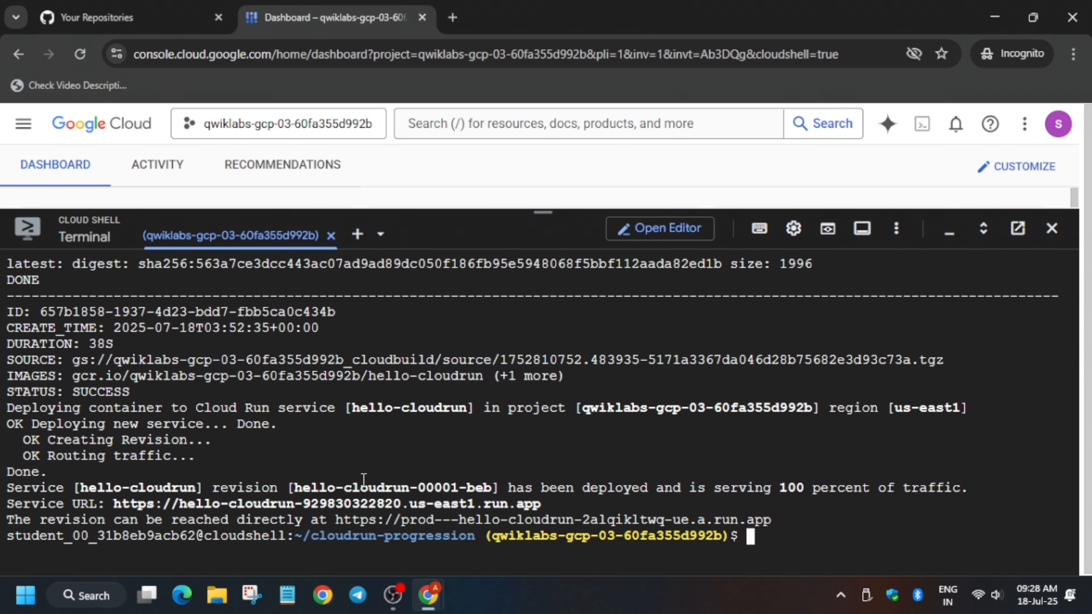
left_click(354, 507)
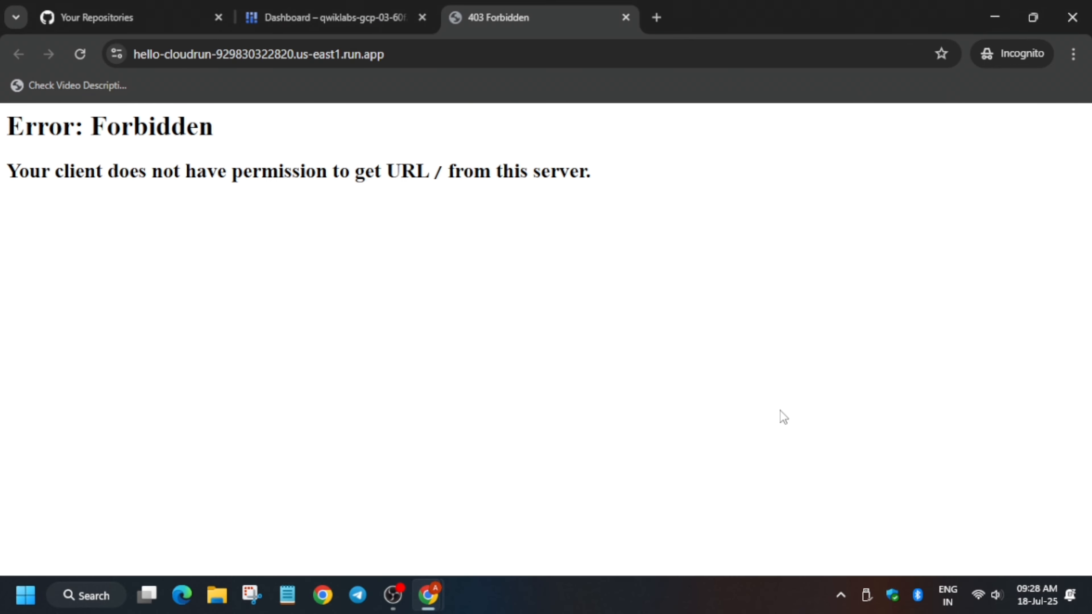
left_click(318, 13)
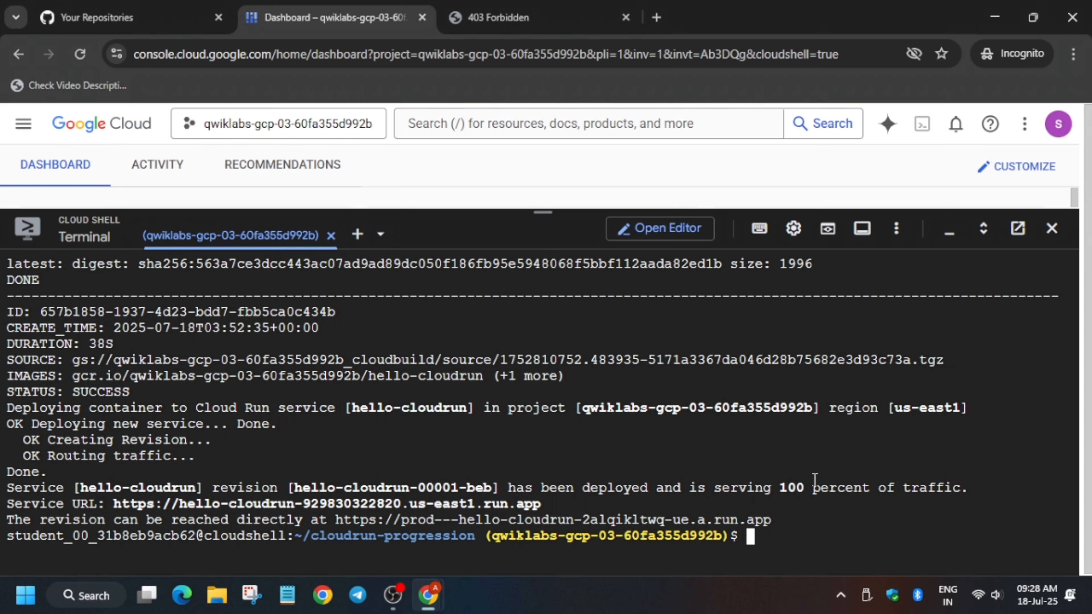
- Review the remaining Task 2 instructions in the lab and check progress for the objective on creating the Cloud Run service
key("alt+Tab")
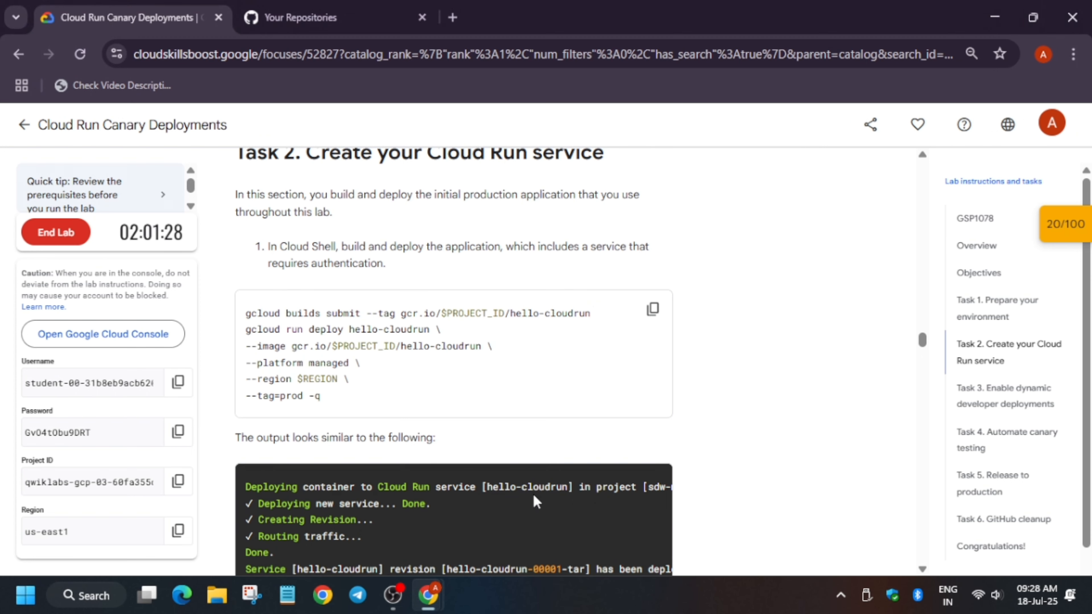
scroll(537, 503, "down", 2)
scroll(494, 279, "down", 7)
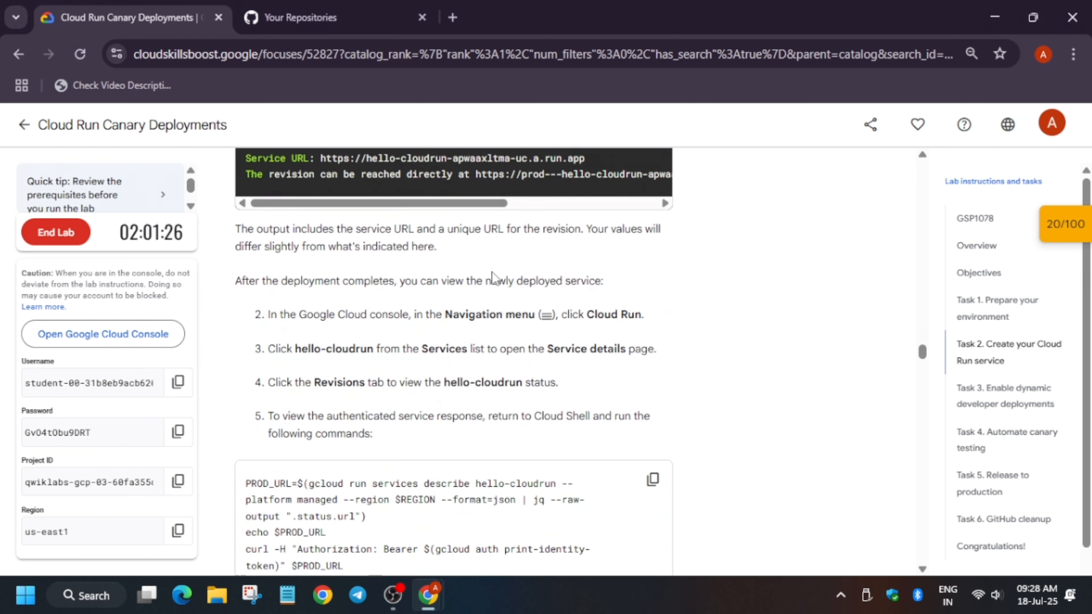
scroll(494, 279, "down", 4)
scroll(516, 301, "up", 3)
scroll(604, 389, "down", 5)
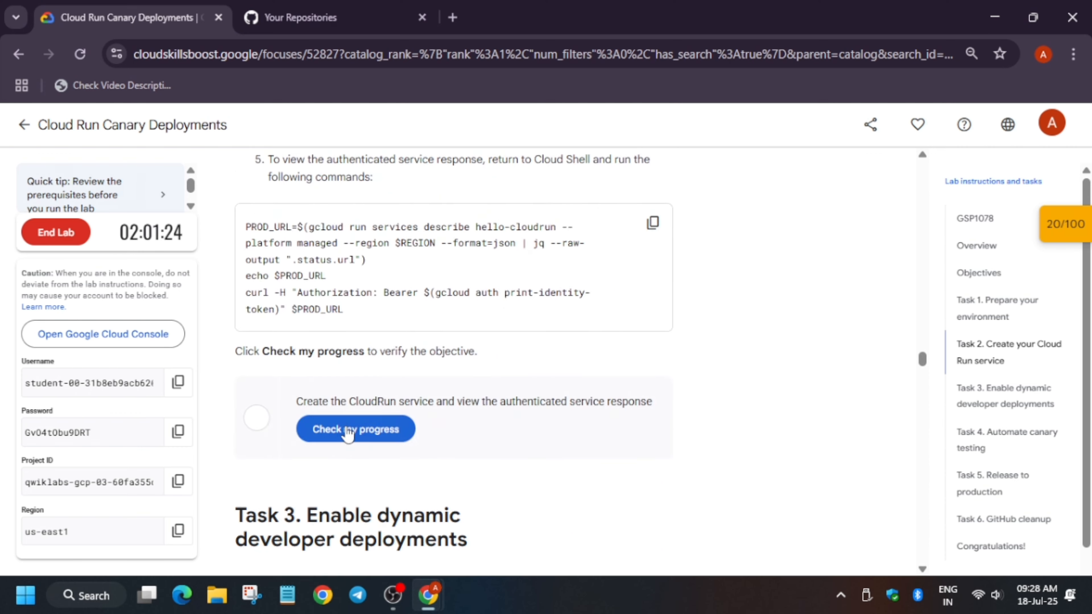
scroll(604, 383, "up", 6)
scroll(604, 370, "down", 8)
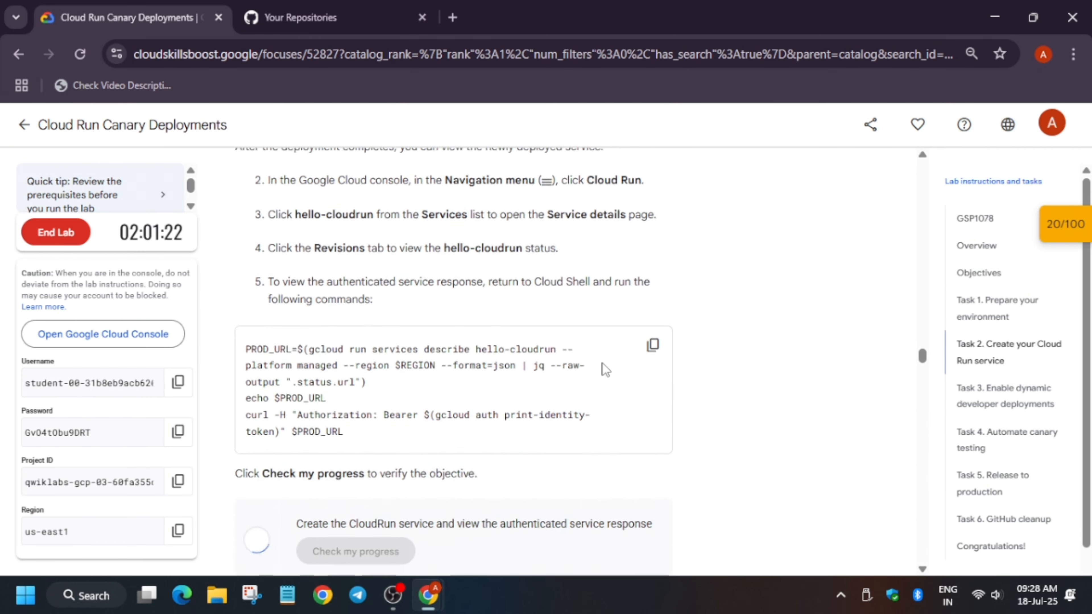
- Copy the Task 3 commands and run them in Cloud Shell to create and describe the GitHub connection cloud-build-connection
scroll(602, 358, "down", 7)
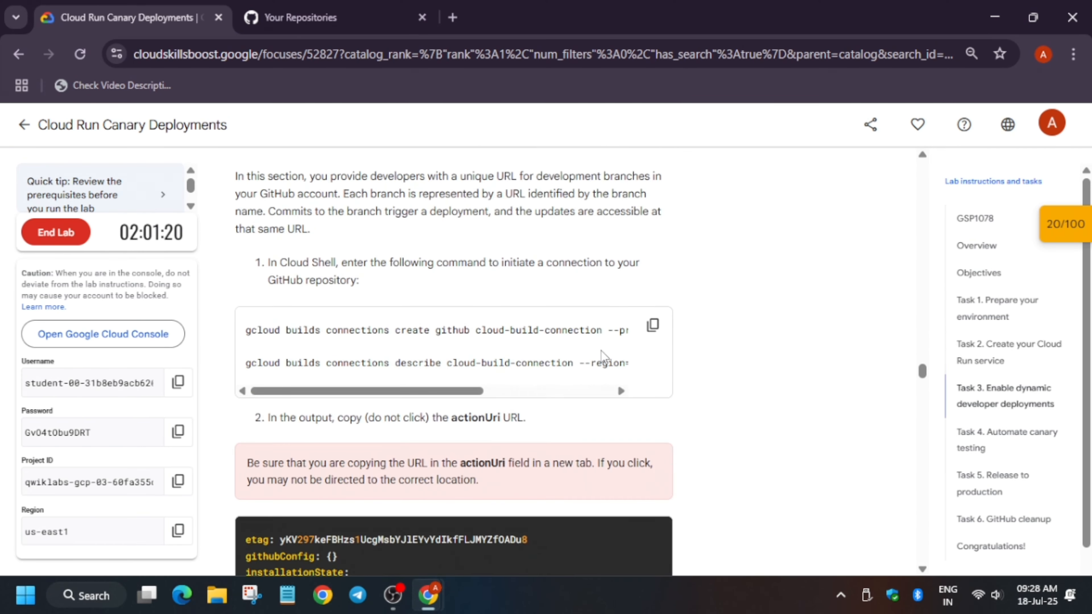
scroll(524, 334, "up", 2)
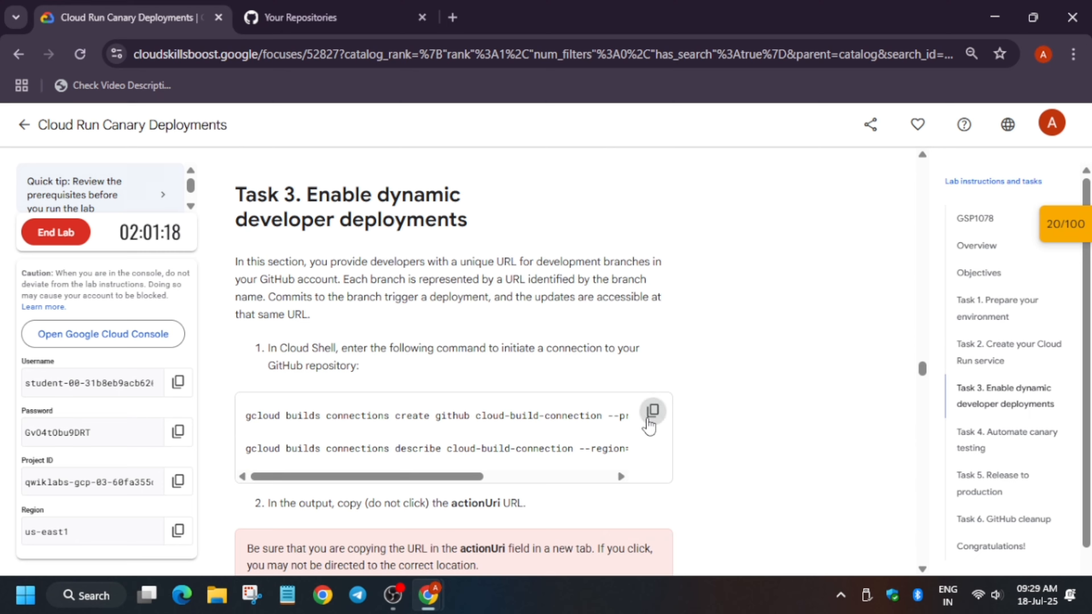
left_click(650, 414)
key("alt+Tab")
key("ctrl+v")
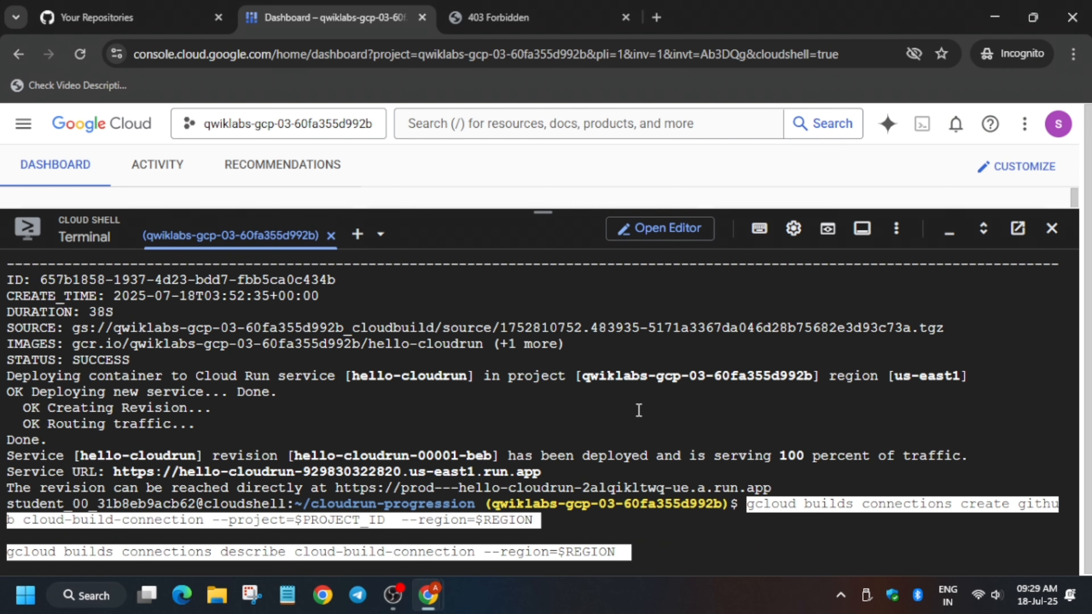
key("Return")
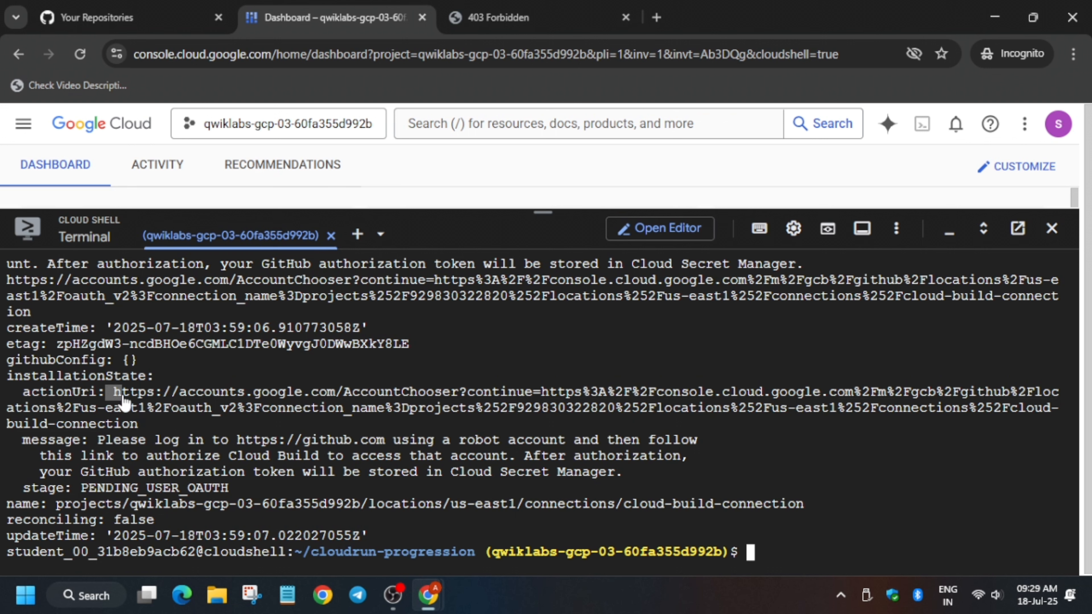
- Try to copy the actionUri URL from the terminal output into the address bar of the service's browser tab
left_click_drag(110, 392, 156, 364)
left_click(155, 364)
left_click_drag(114, 392, 142, 424)
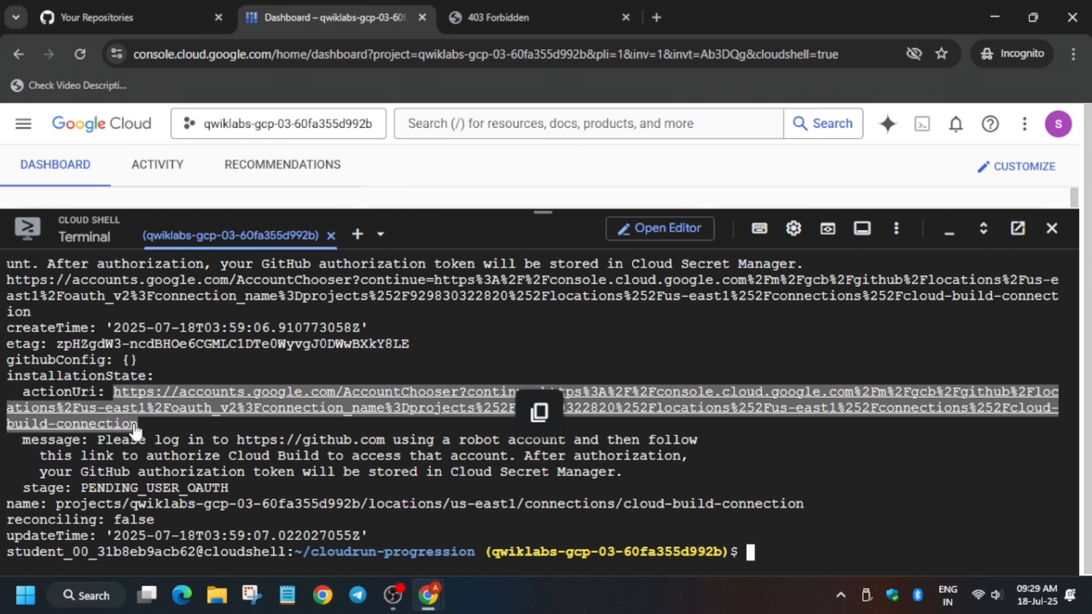
left_click(517, 19)
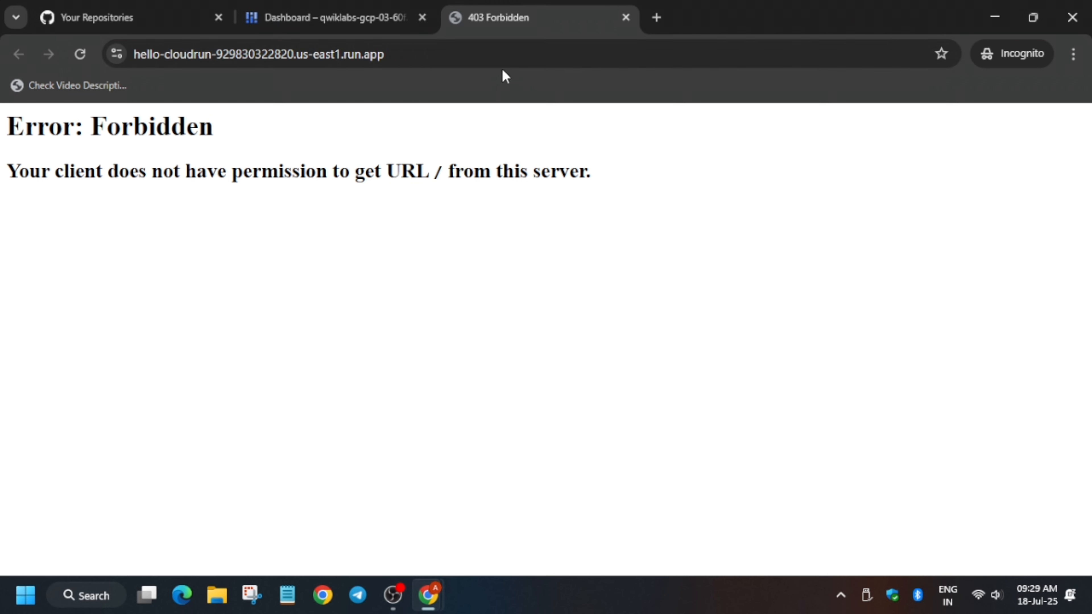
left_click(499, 60)
key("ctrl+v")
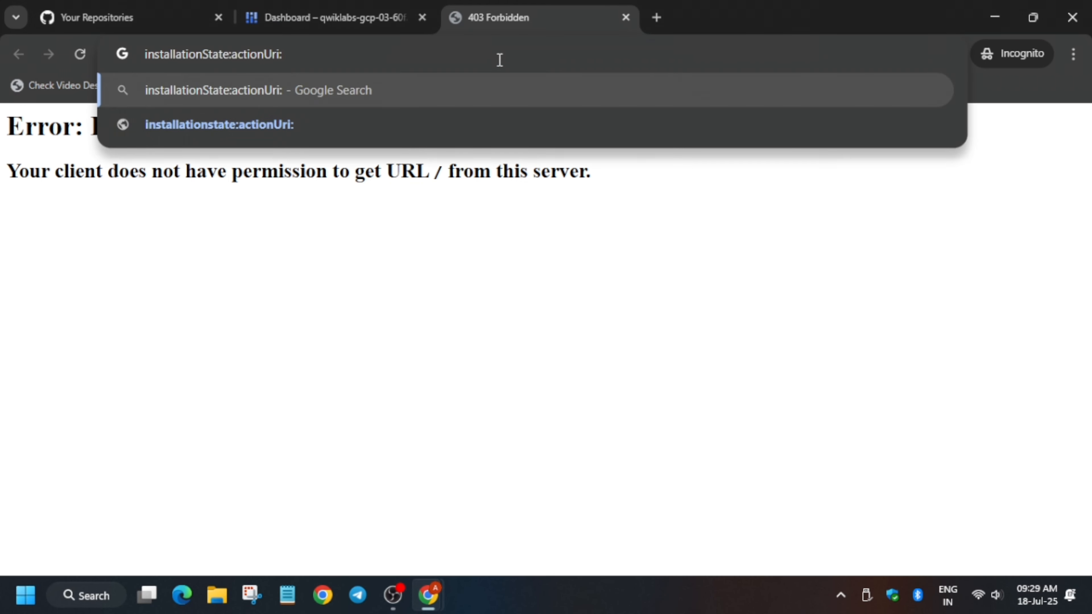
- Copy the full actionUri URL from the Cloud Shell output and open it in a new browser tab
left_click(370, 6)
left_click(196, 364)
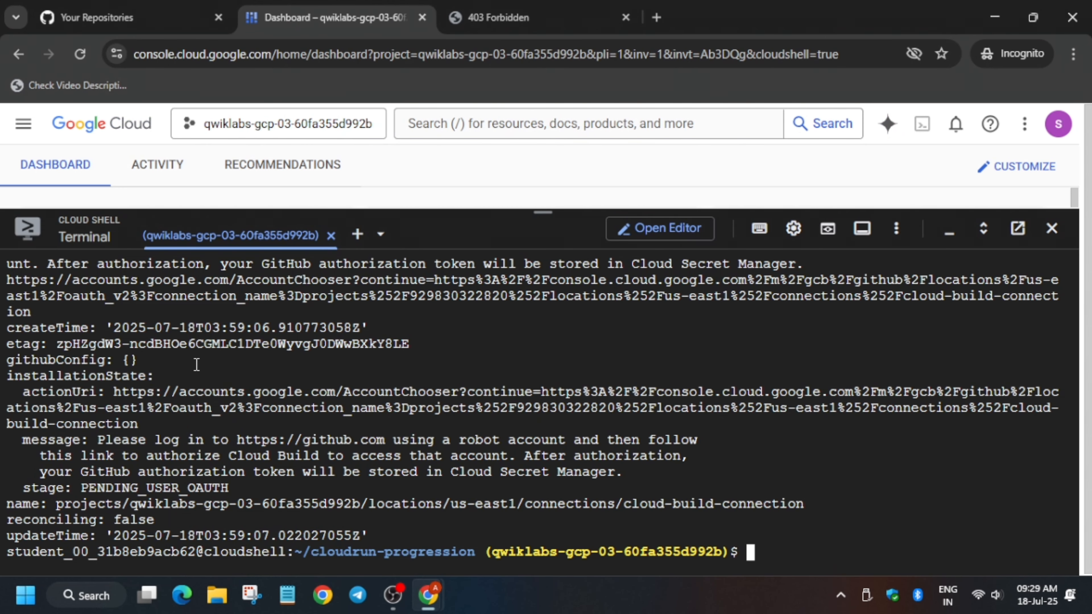
left_click_drag(114, 392, 143, 420)
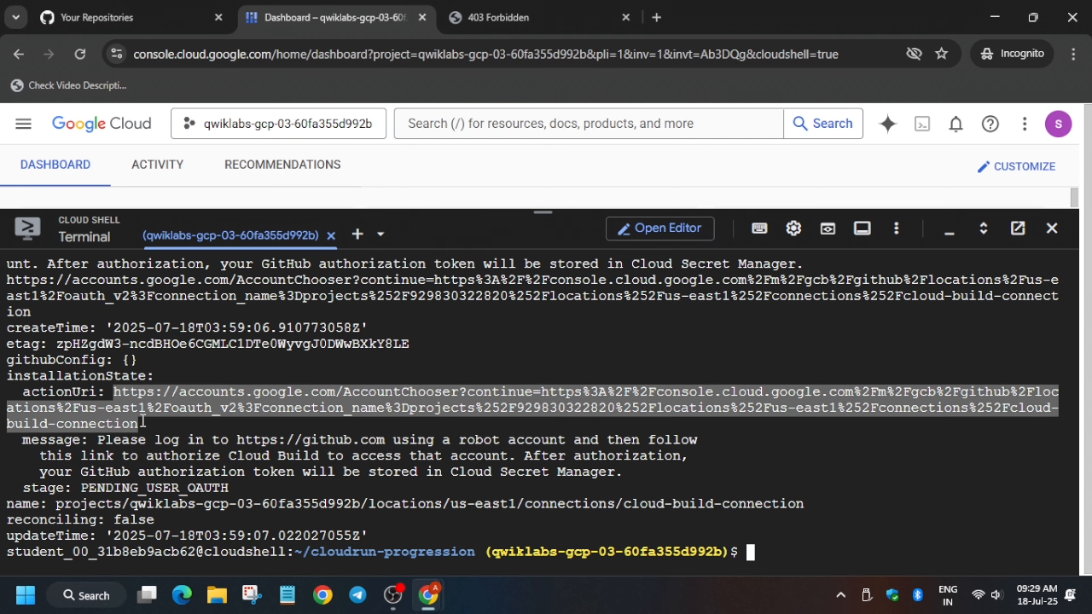
left_click(558, 10)
key("ctrl+a")
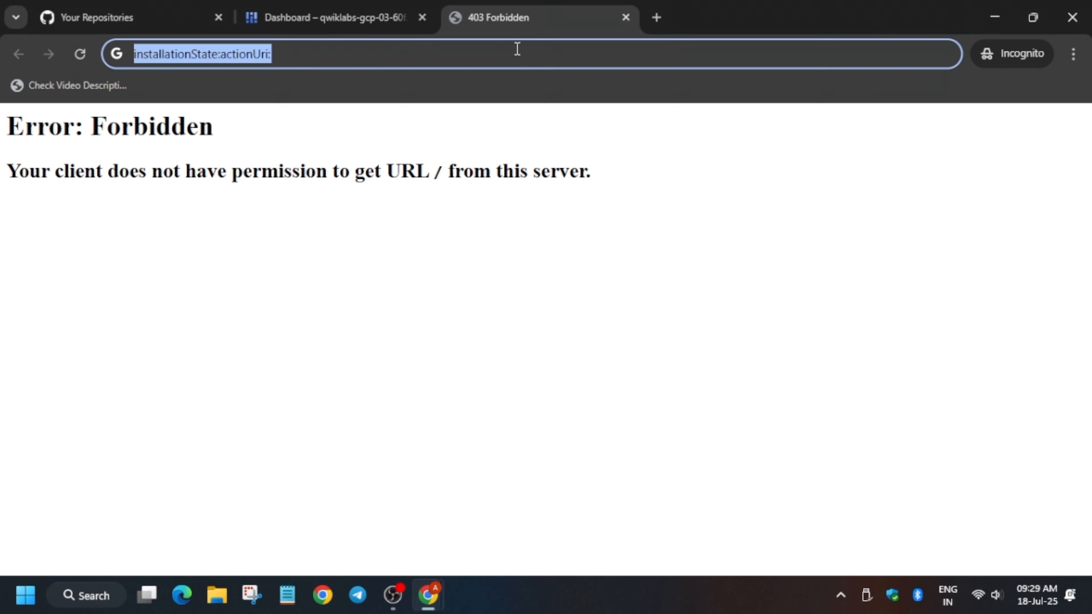
left_click(657, 17)
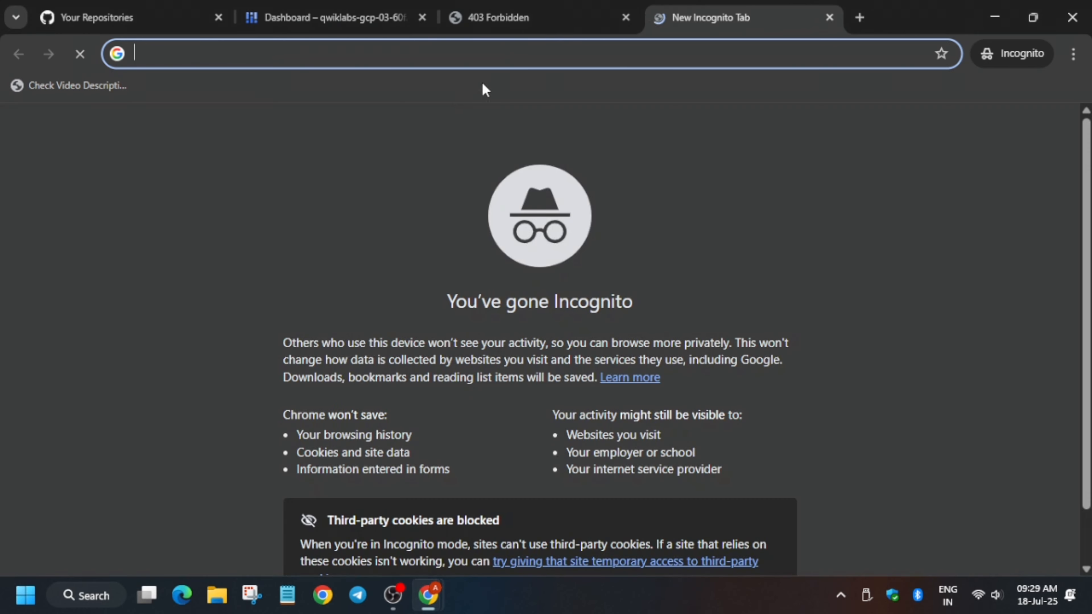
key("ctrl+v")
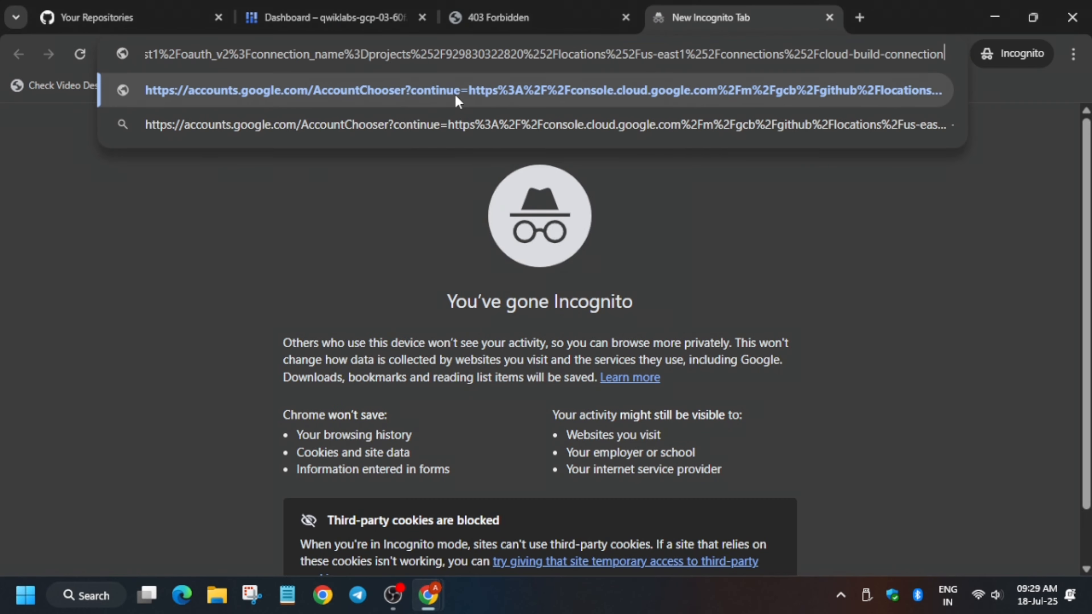
left_click(455, 95)
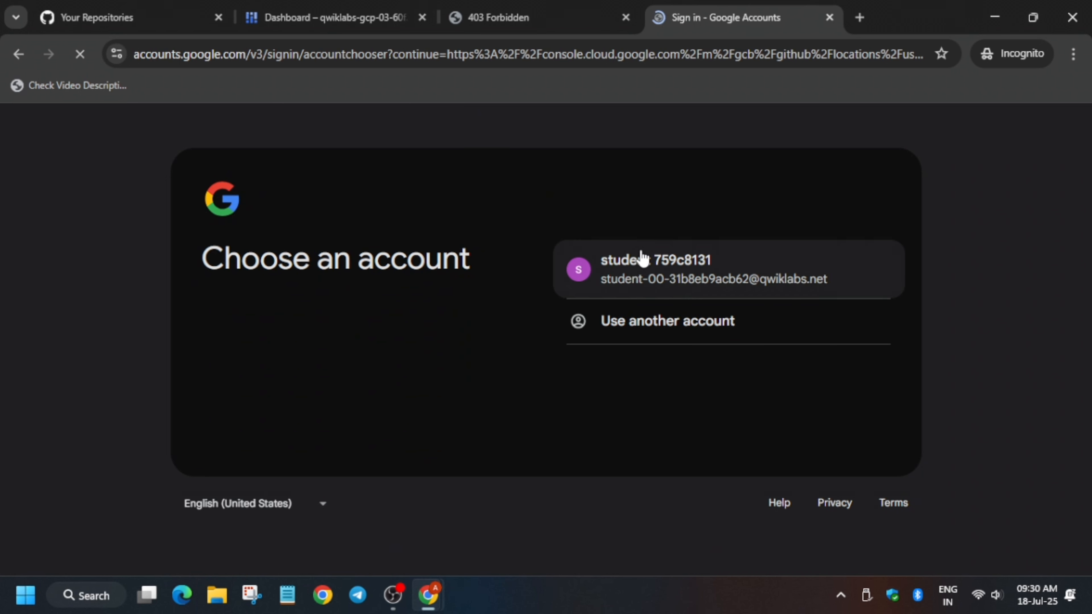
- Choose the student account, continue with the GitHub OAuth authorization, and select the existing user's Cloud Build app installation for cloud-build-connection
left_click(639, 241)
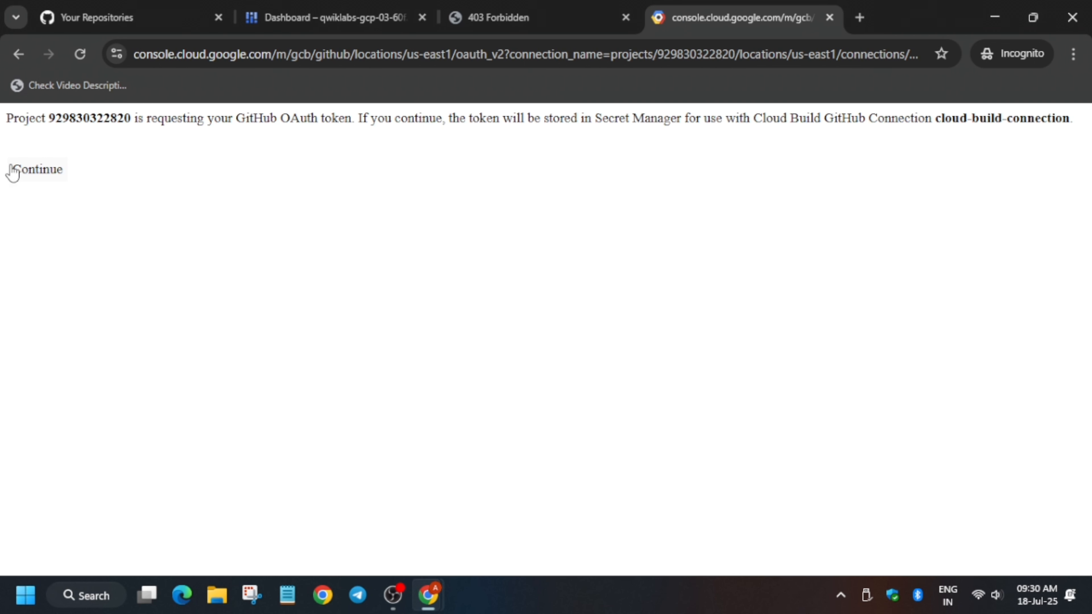
left_click(45, 174)
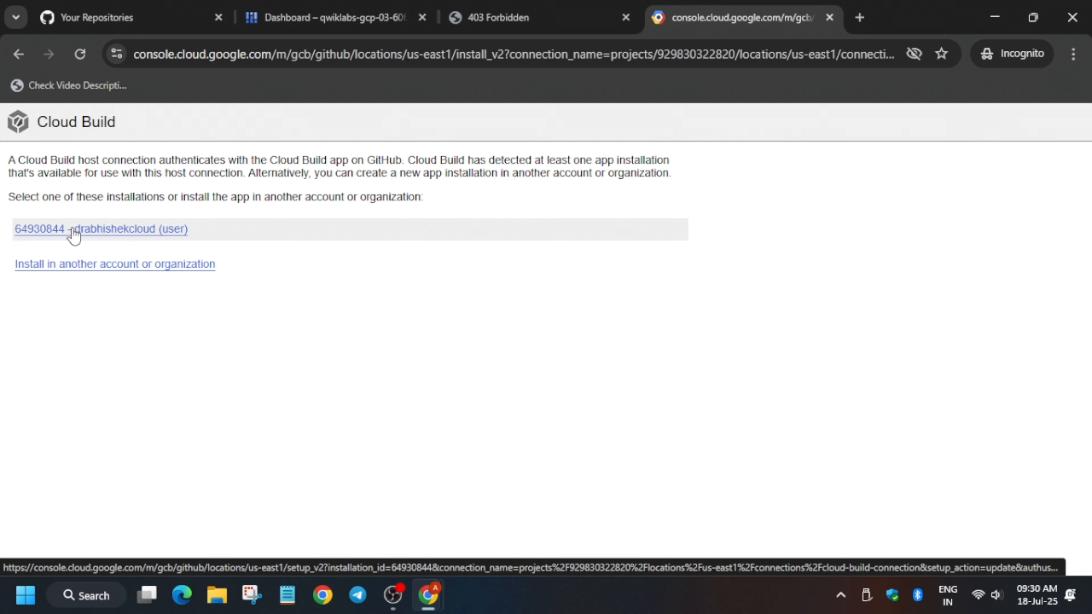
left_click(73, 236)
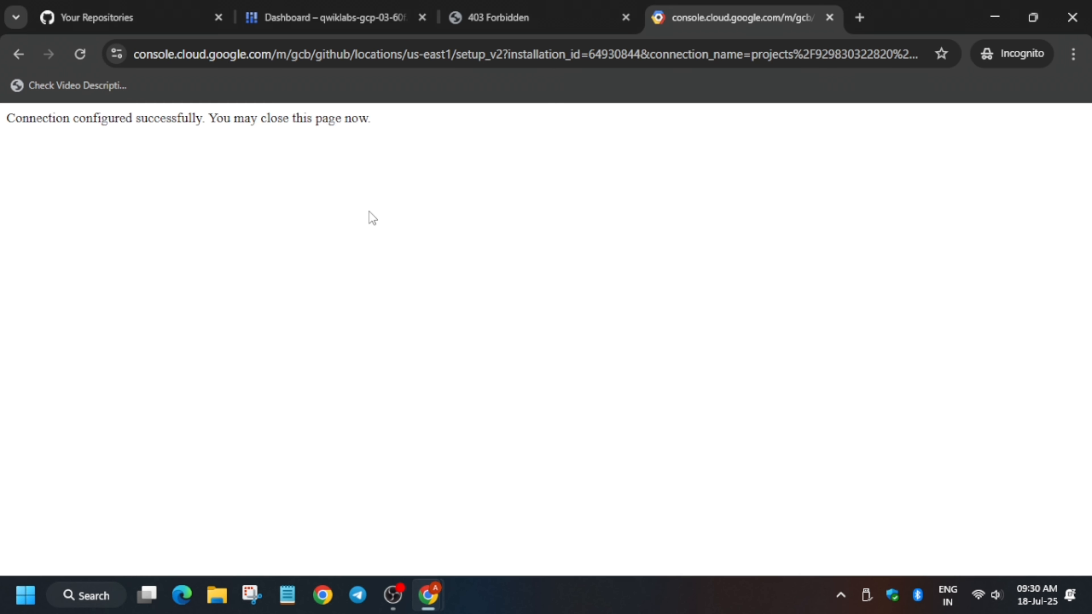
- Copy the lab's gcloud command for creating the Cloud Build repository cloudrun-progression and run it in Cloud Shell
left_click(288, 9)
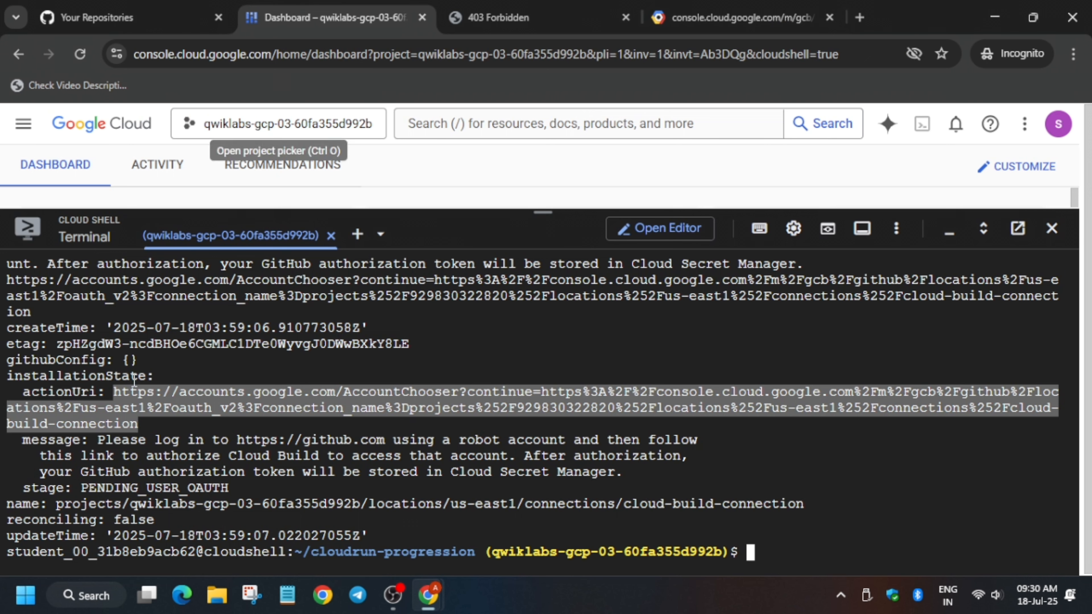
key("alt+Tab")
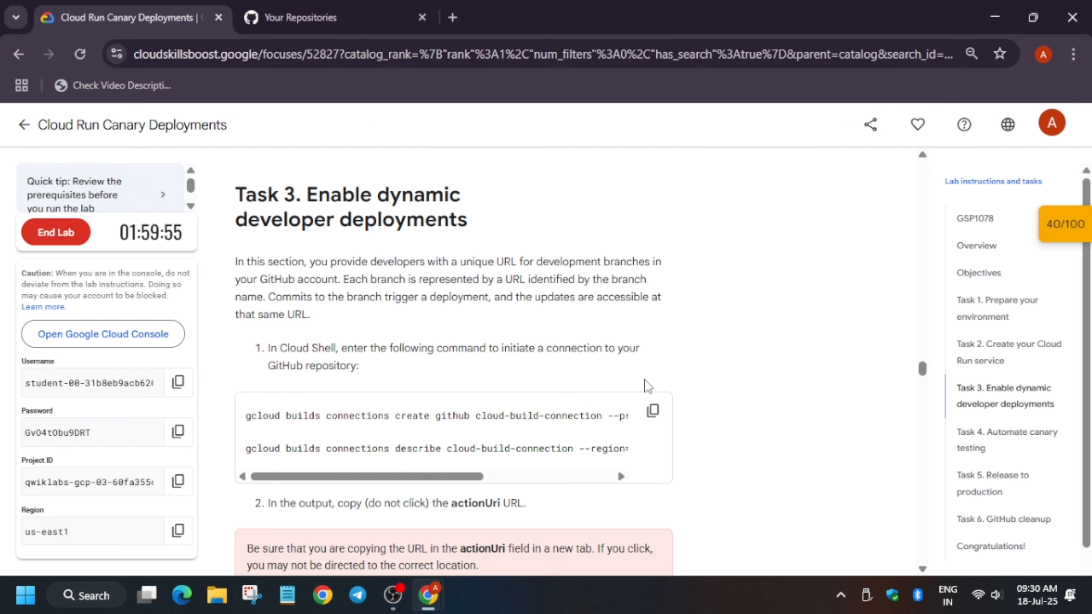
scroll(629, 378, "down", 6)
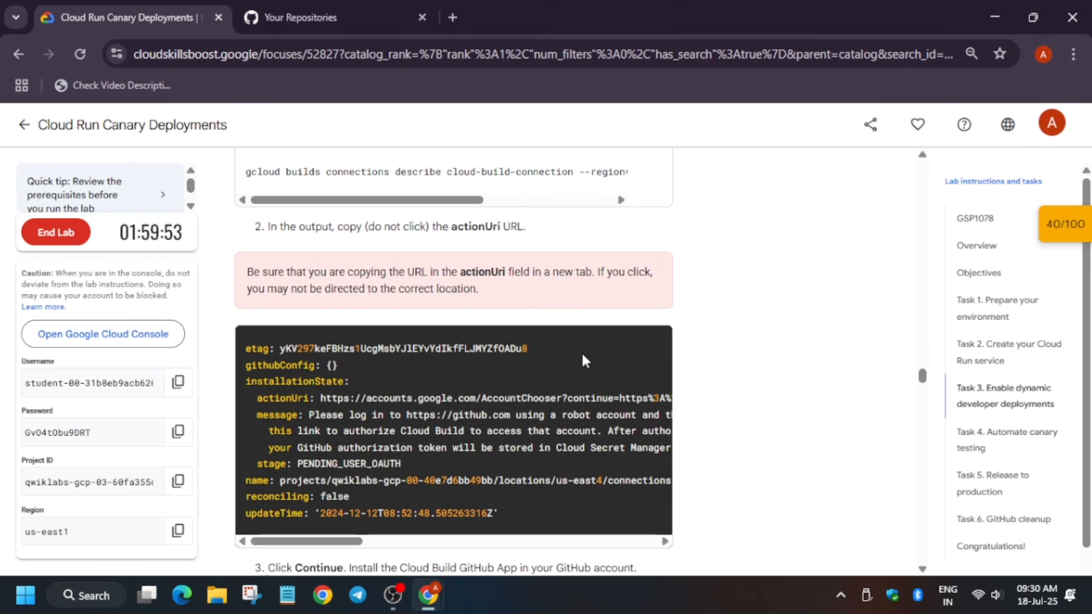
scroll(584, 361, "up", 1)
left_click_drag(302, 292, 529, 321)
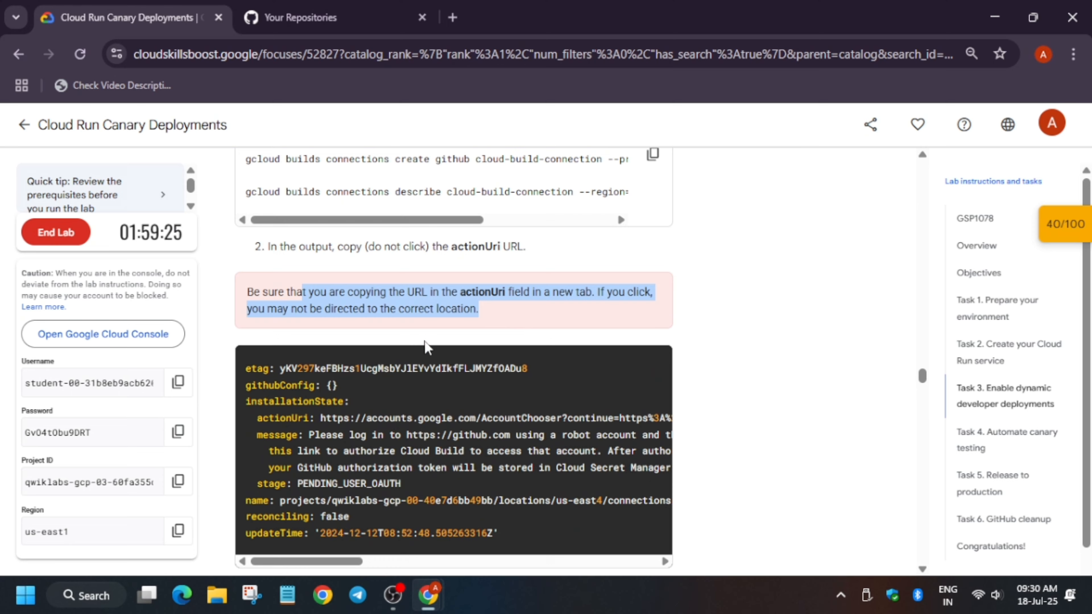
scroll(427, 346, "down", 5)
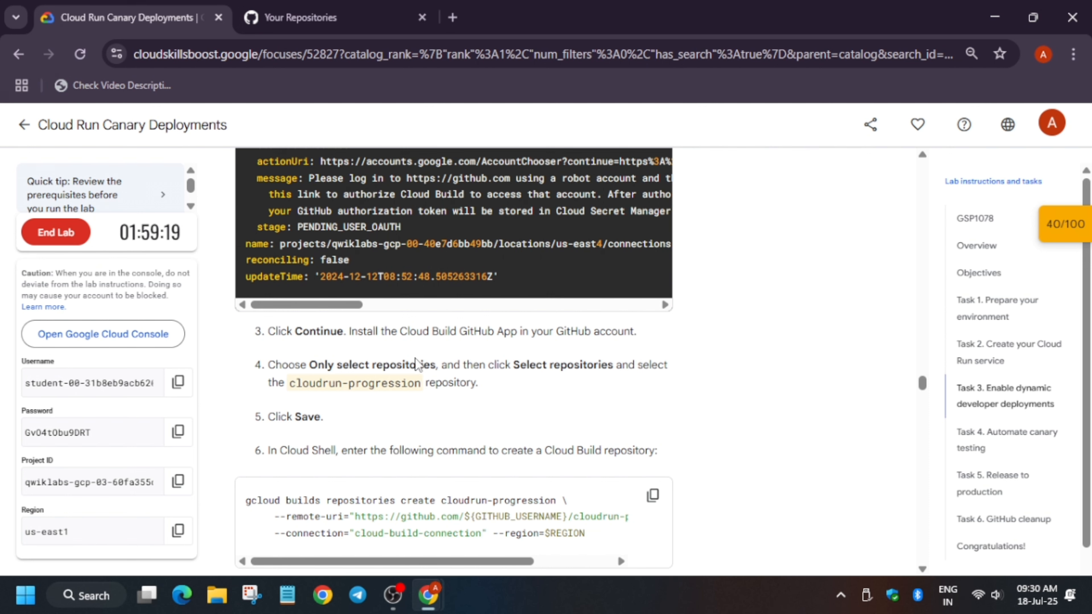
scroll(417, 363, "down", 4)
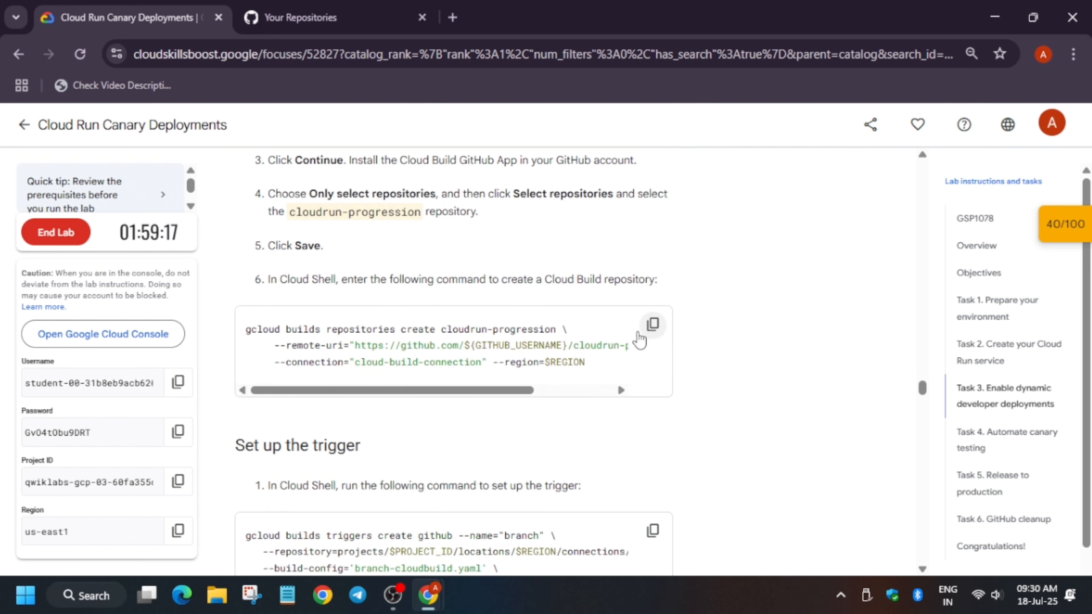
left_click(645, 335)
key("alt+Tab")
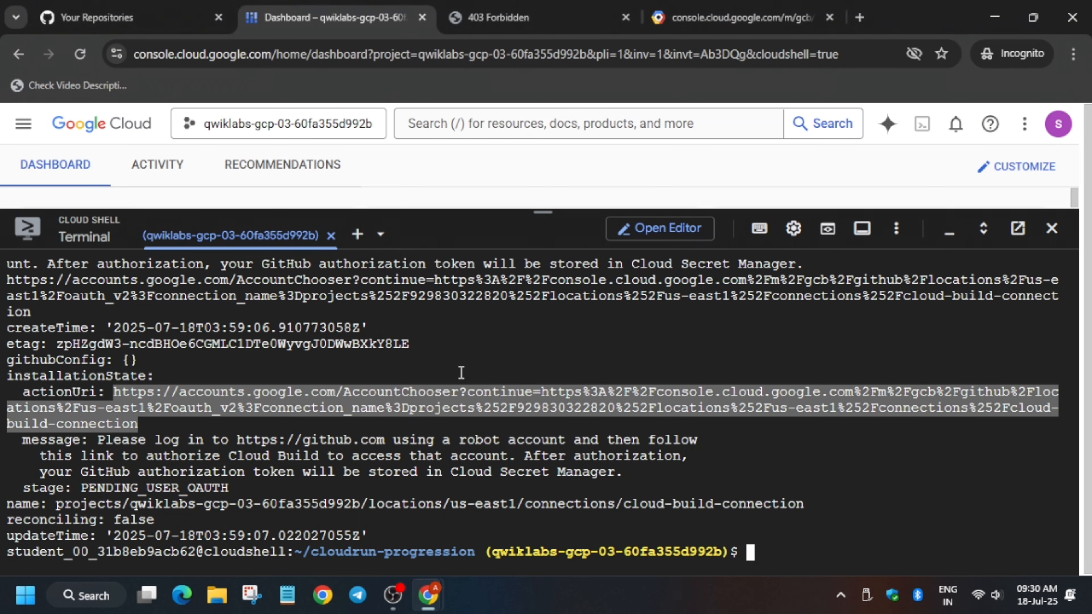
key("ctrl+v")
key("Return")
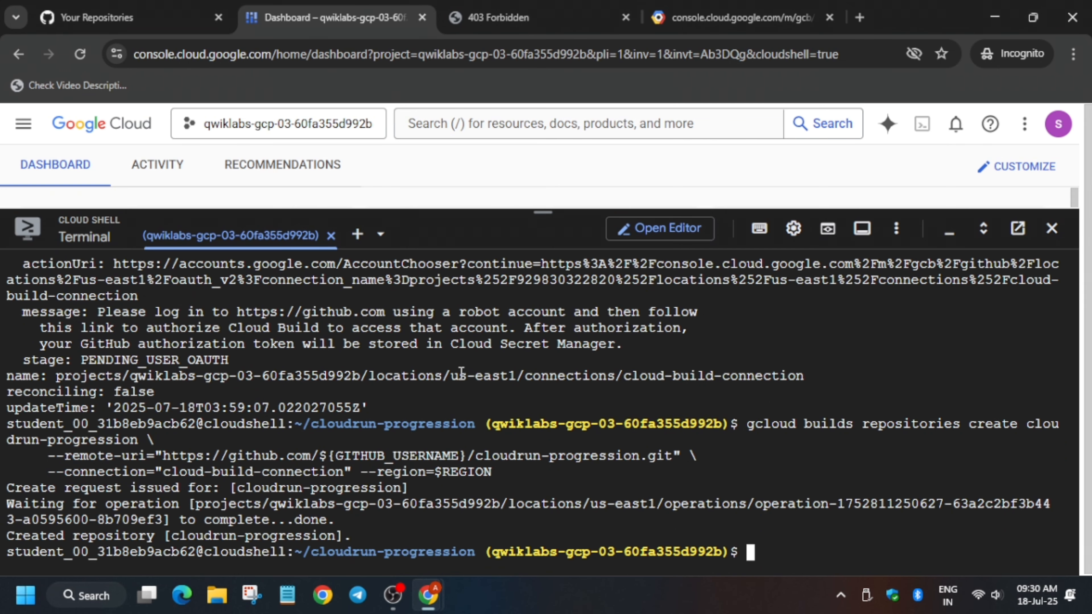
- Copy the lab's trigger setup command and run it in Cloud Shell to create the GitHub trigger "branch" using branch-cloudbuild.yaml
key("alt+Tab")
scroll(412, 378, "down", 4)
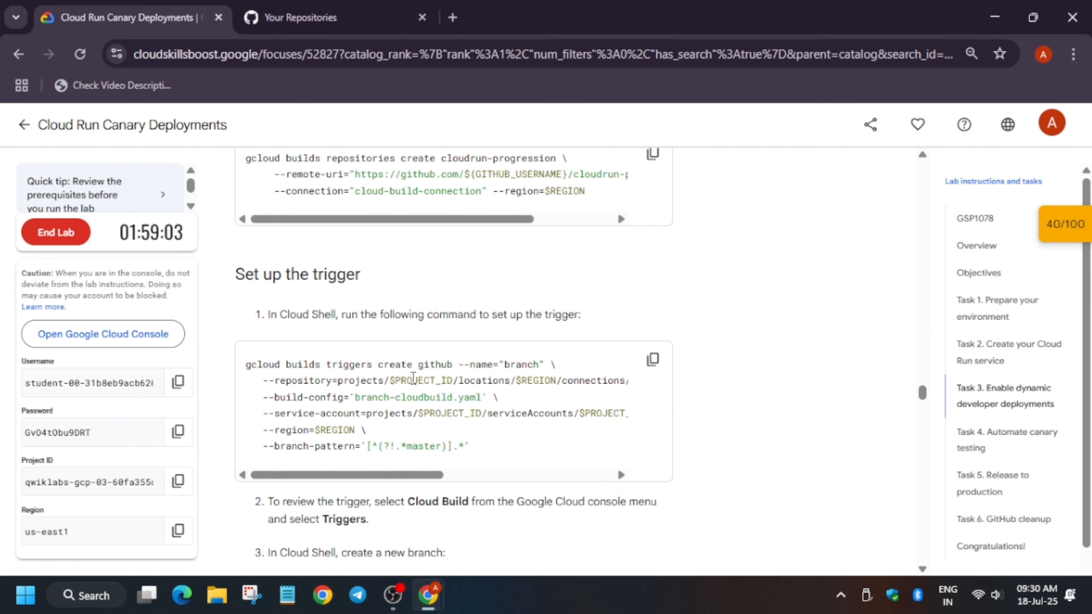
scroll(413, 378, "down", 3)
left_click(653, 188)
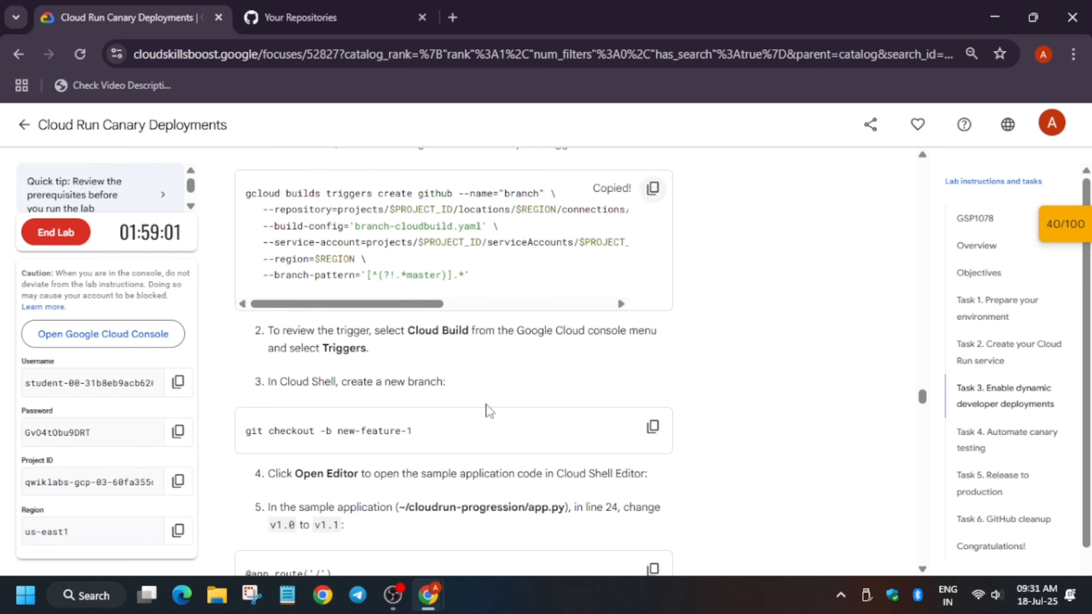
key("alt+Tab")
key("ctrl+v")
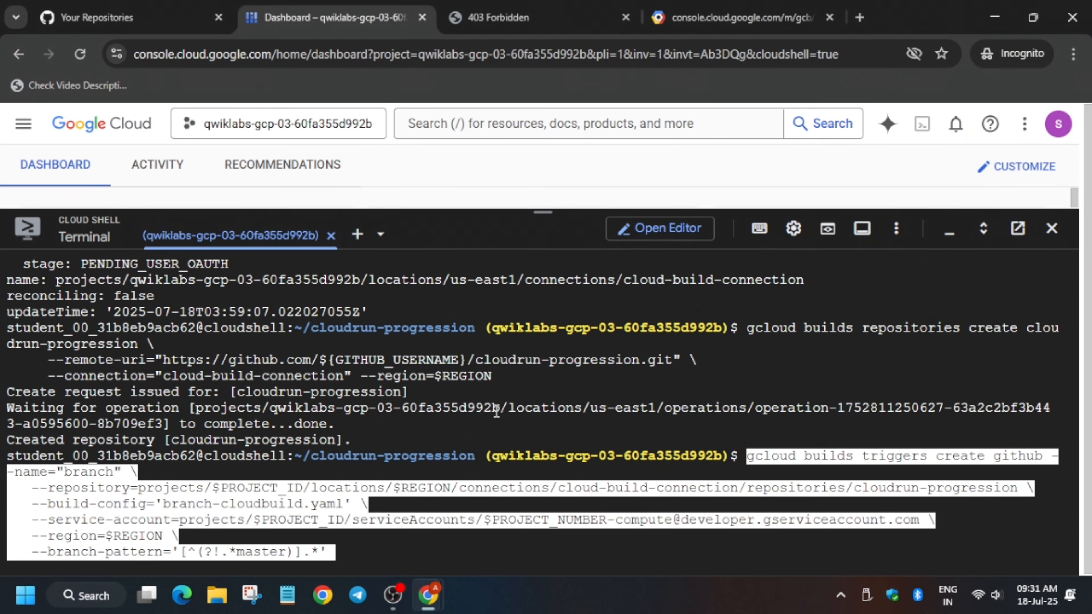
key("Return")
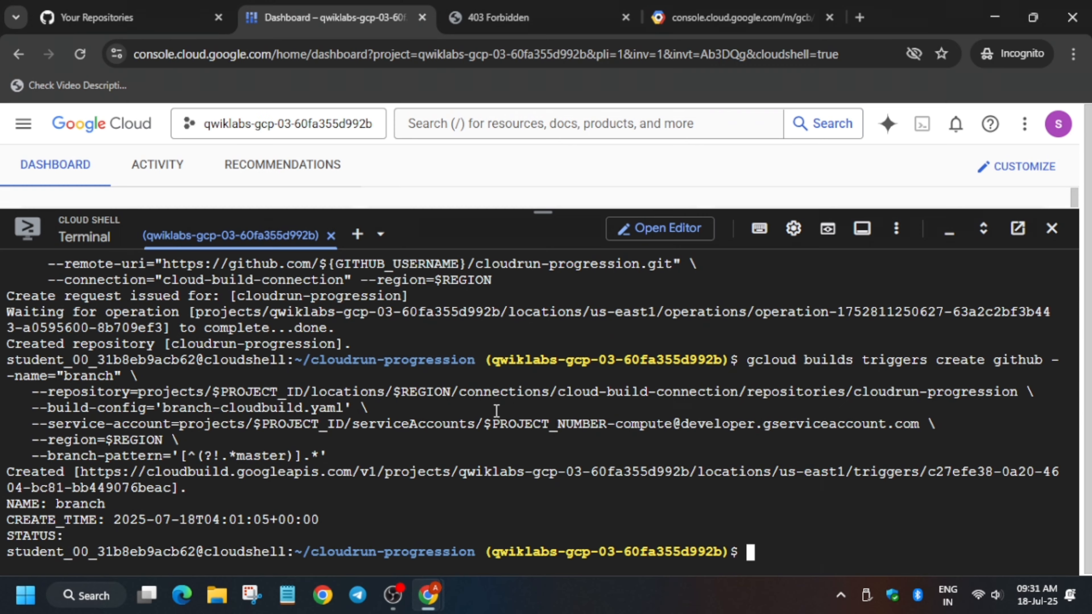
- Copy the lab command git checkout -b new-feature-1 and run it in Cloud Shell to create the new branch
key("alt+Tab")
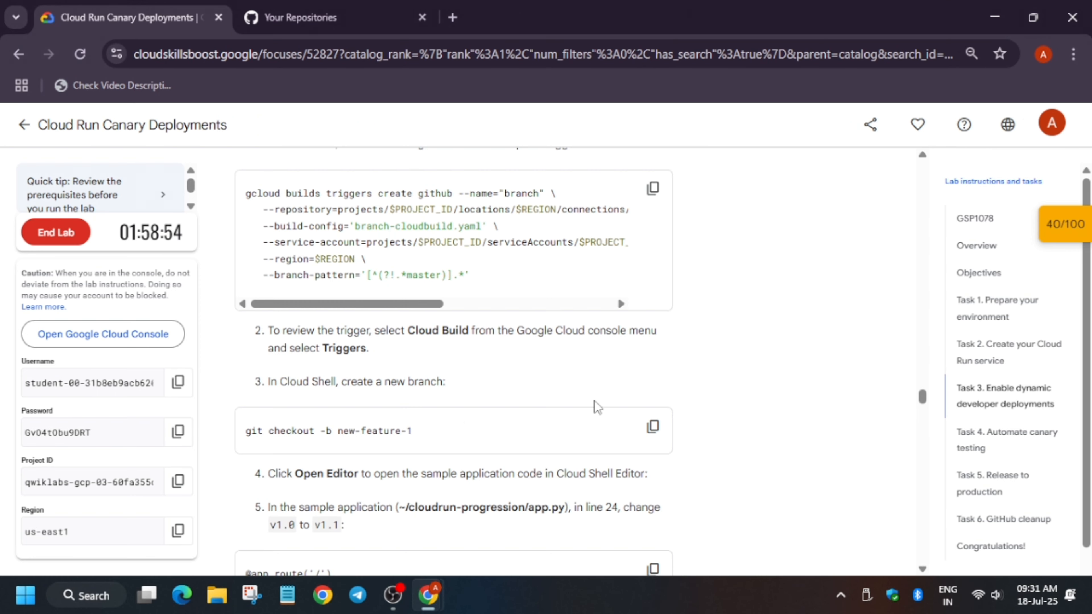
scroll(624, 398, "up", 3)
scroll(622, 331, "down", 2)
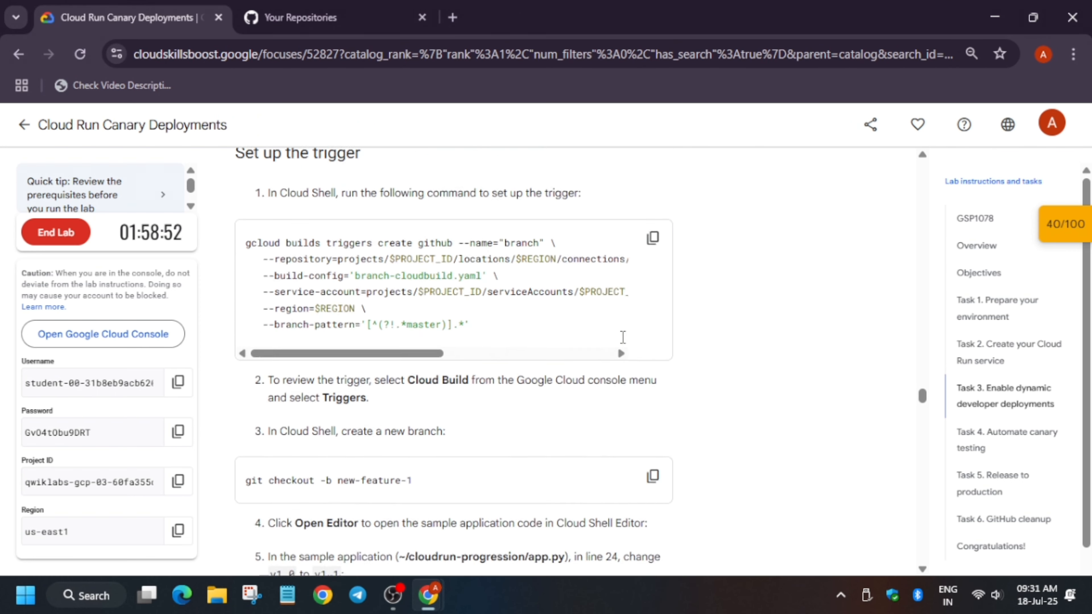
scroll(623, 338, "down", 3)
left_click(656, 348)
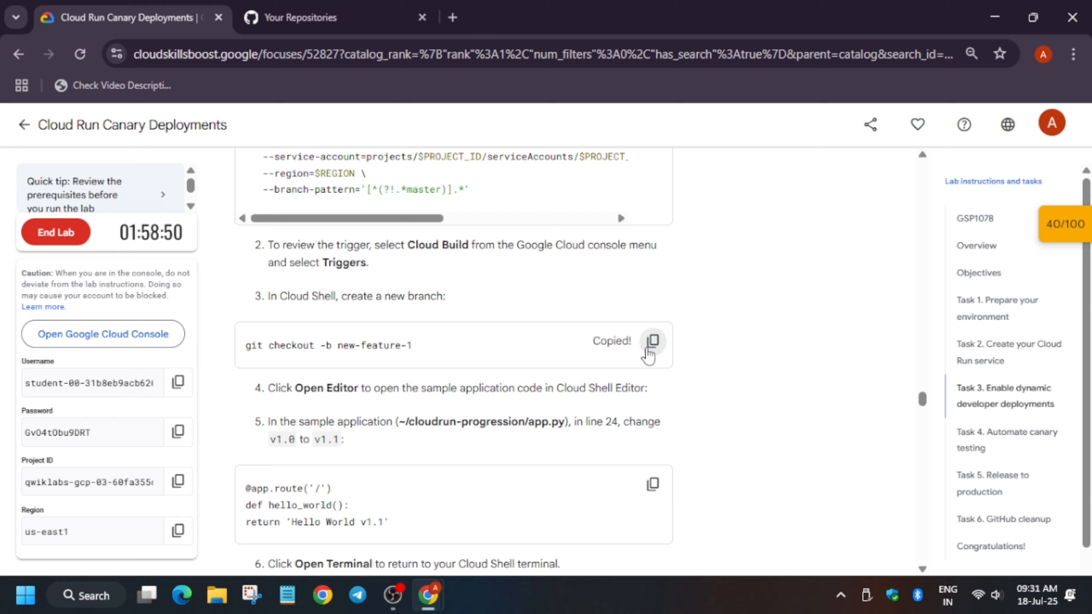
key("alt+Tab")
key("ctrl+v")
key("Return")
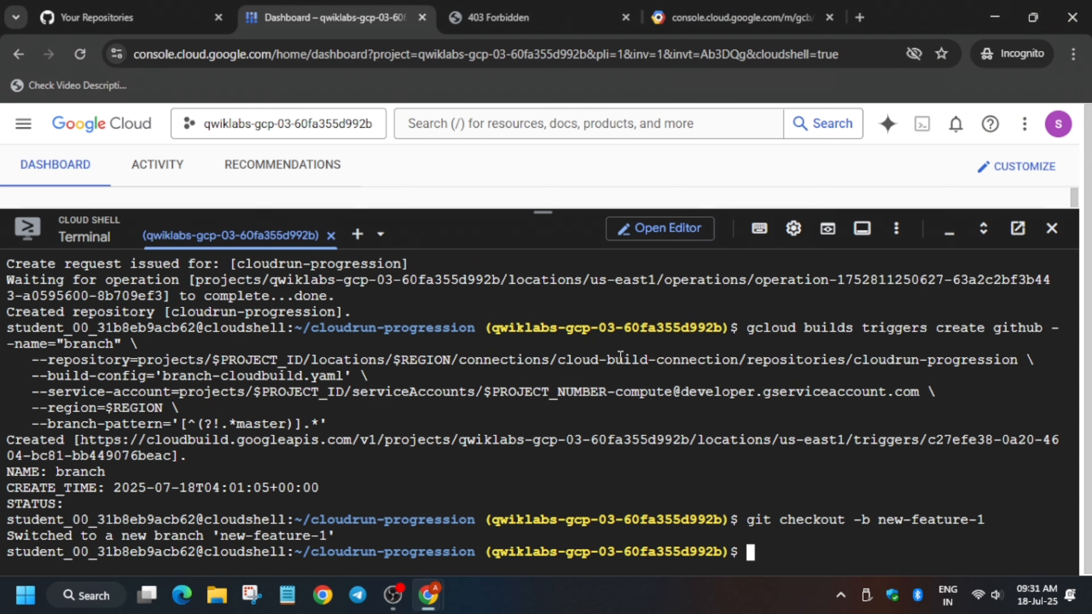
- Read the lab's code change instruction, copy its sample code, and open cloudrun-progression/app.py in the Cloud Shell Editor
key("alt+Tab")
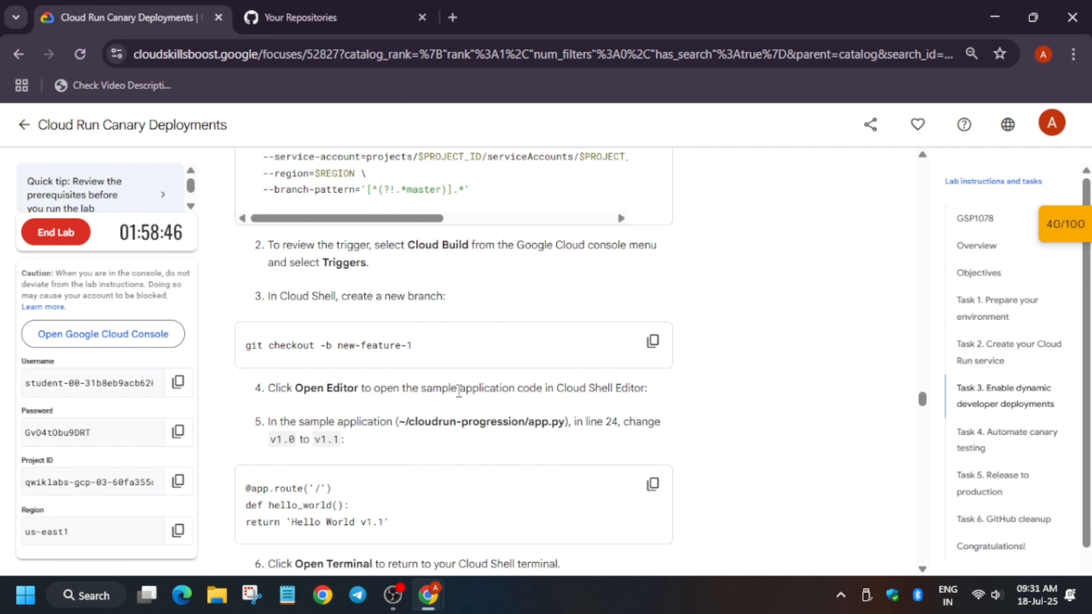
scroll(468, 411, "down", 2)
left_click_drag(295, 354, 537, 352)
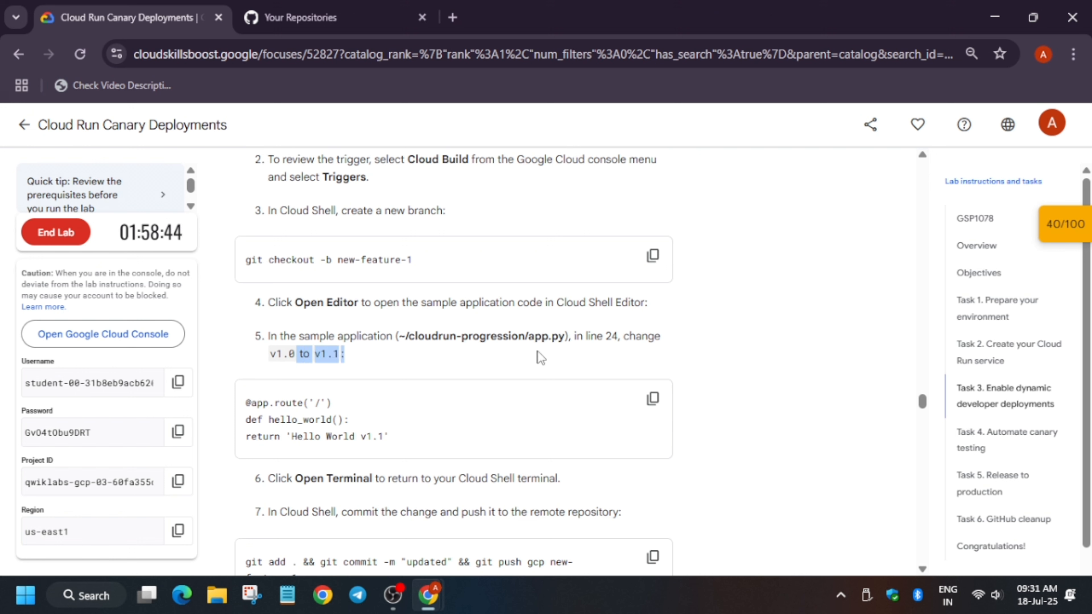
left_click(654, 399)
key("alt+Tab")
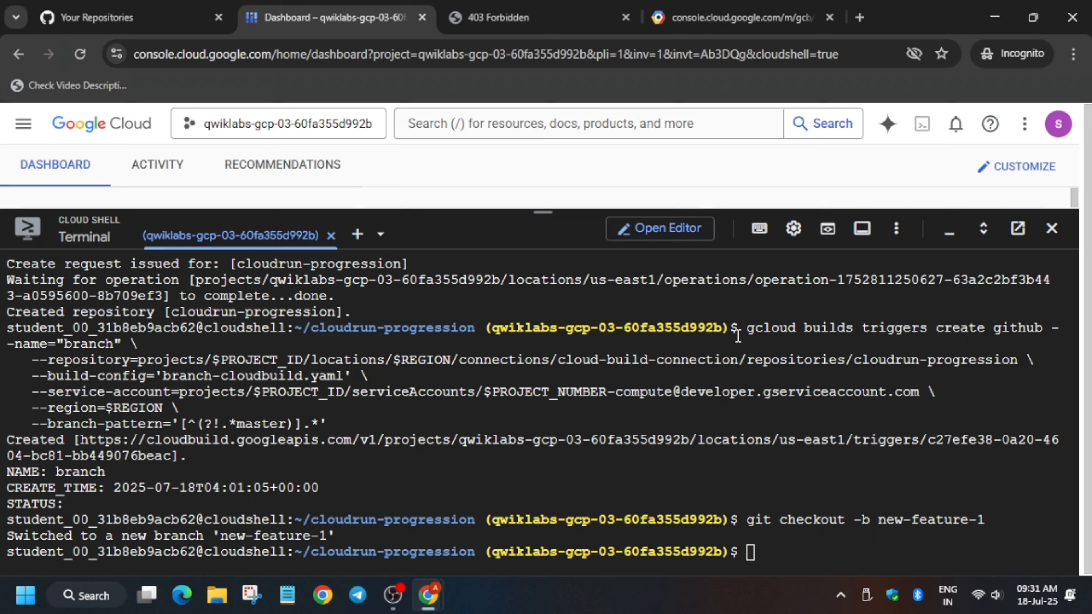
left_click(696, 223)
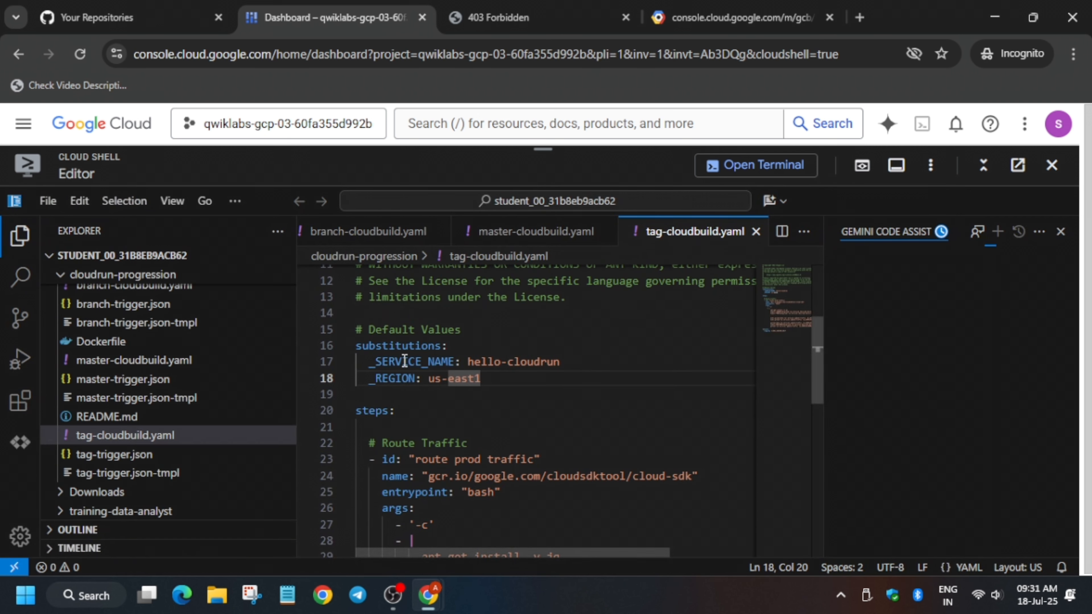
left_click(63, 276)
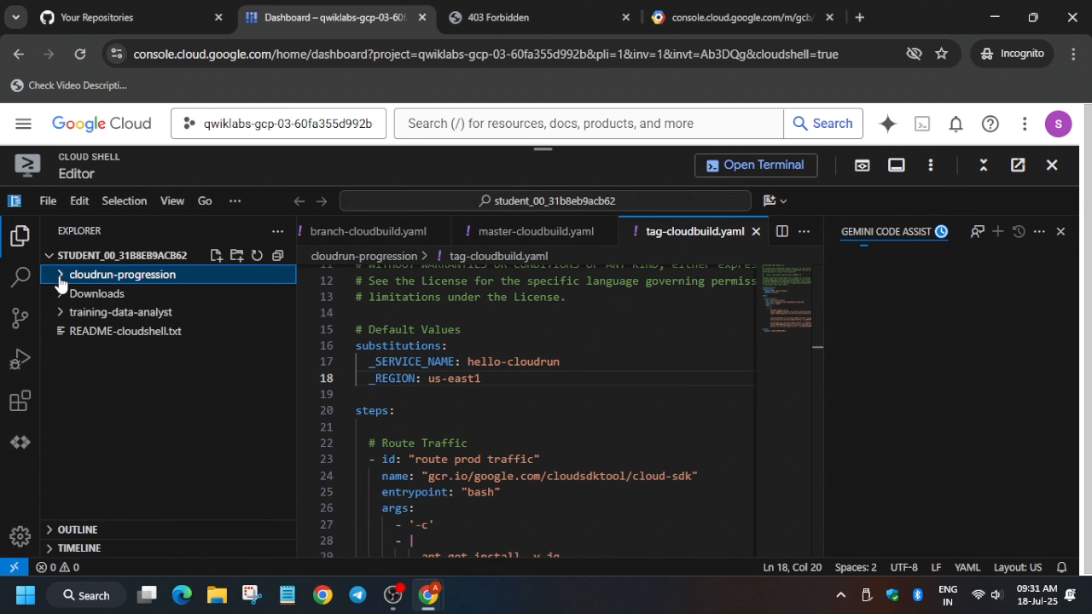
left_click(62, 280)
left_click(92, 296)
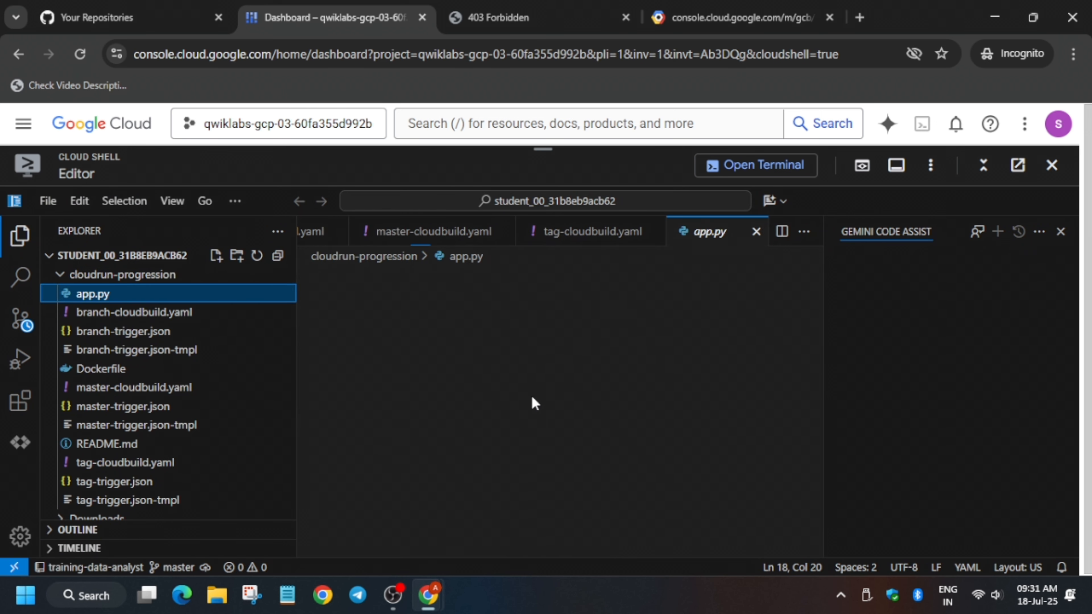
- Change the return text on line 24 of app.py to 'Hello World v1.1' and go back to the lab instructions
scroll(533, 391, "down", 5)
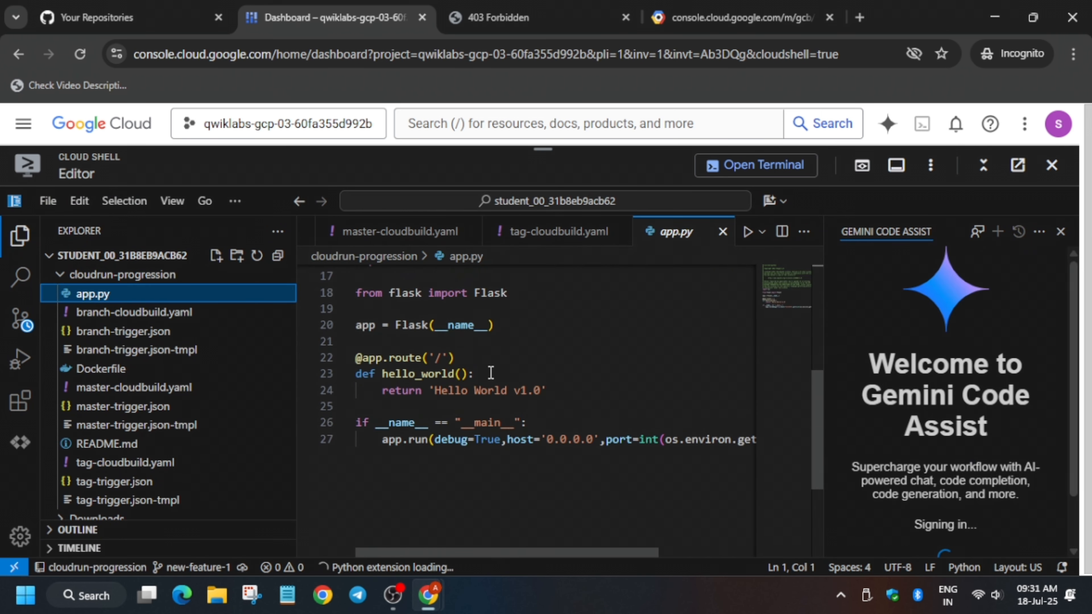
left_click(536, 389)
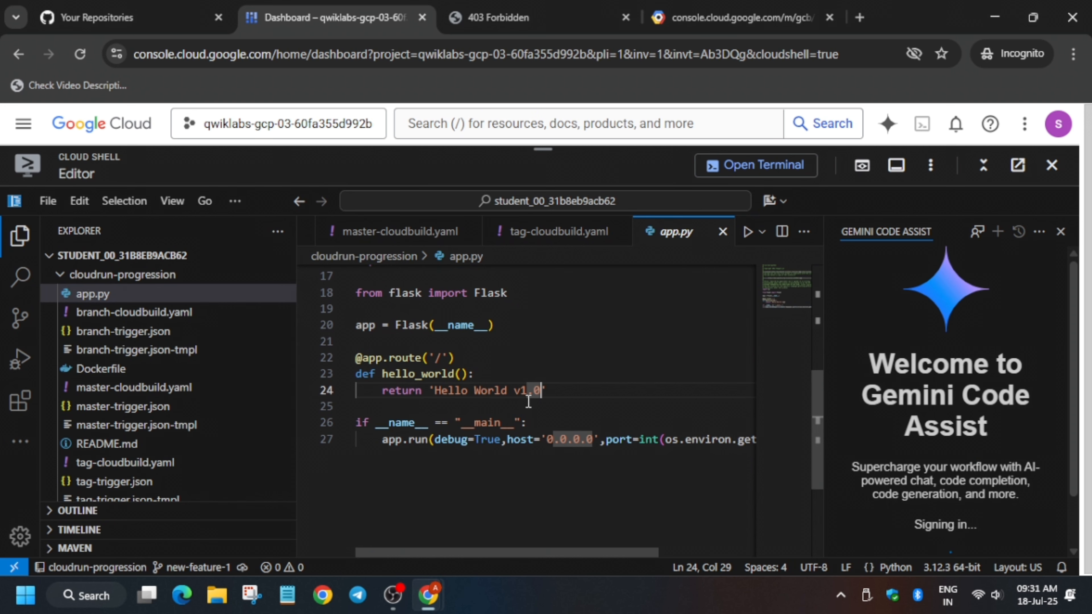
key("BackSpace")
type("1")
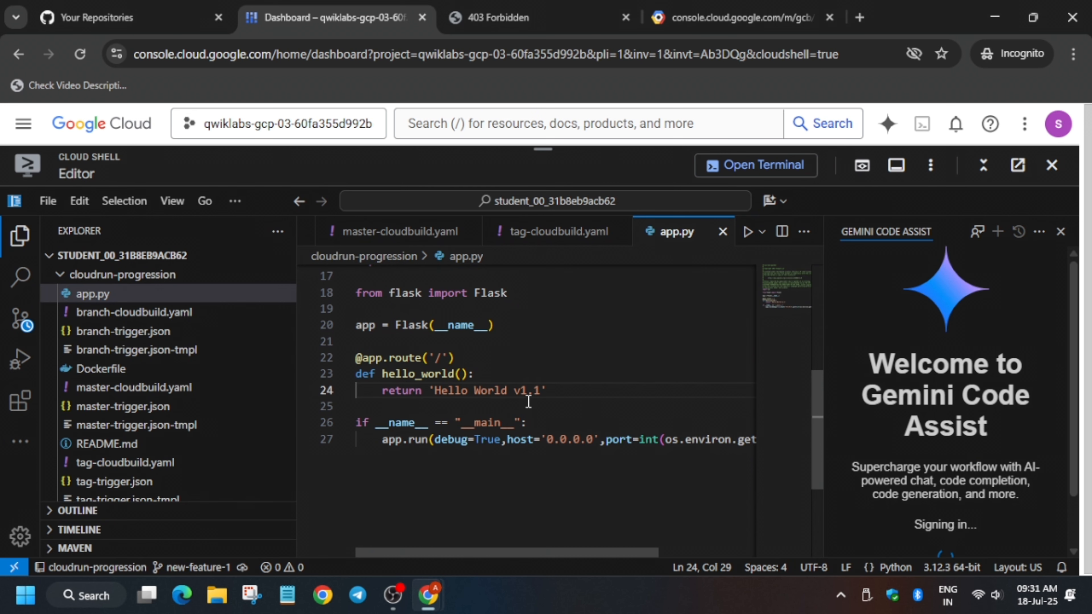
key("alt+Tab")
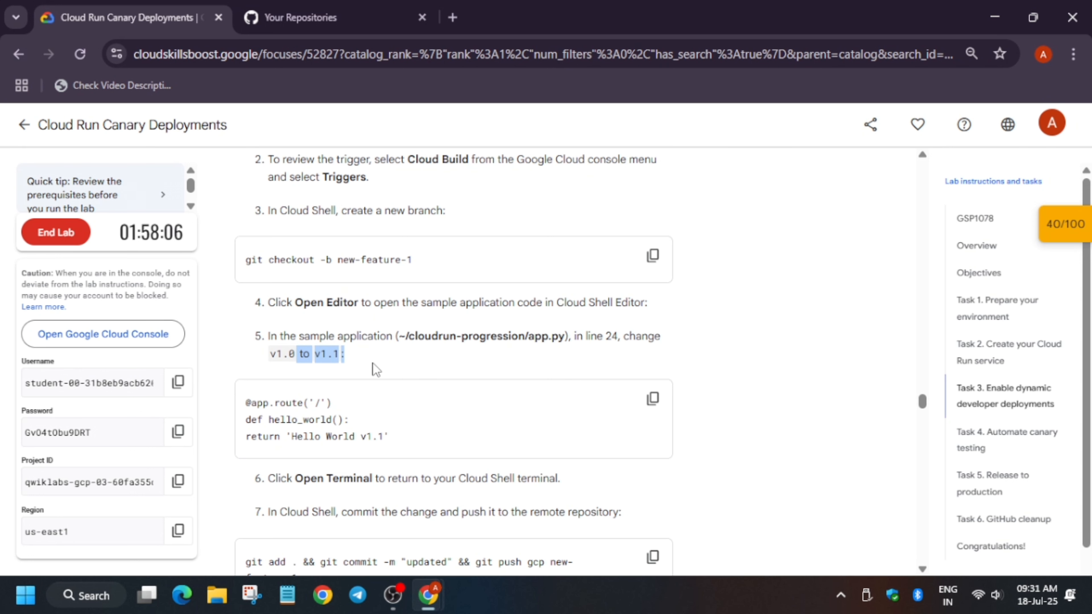
- Save the edited app.py in the Cloud Shell Editor and return to the terminal
scroll(373, 364, "down", 4)
key("alt+Tab")
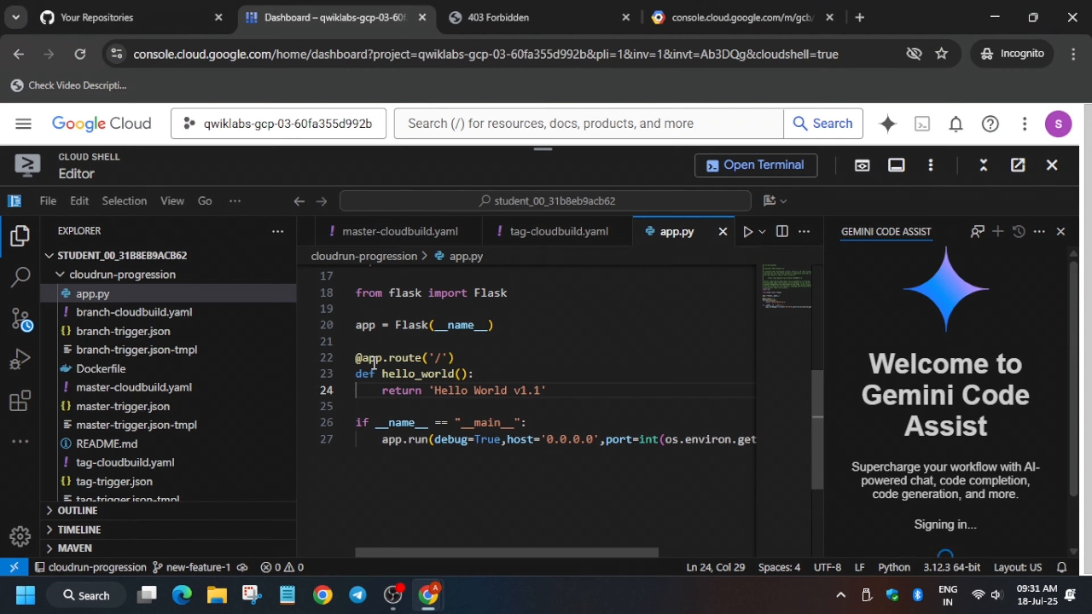
left_click(48, 201)
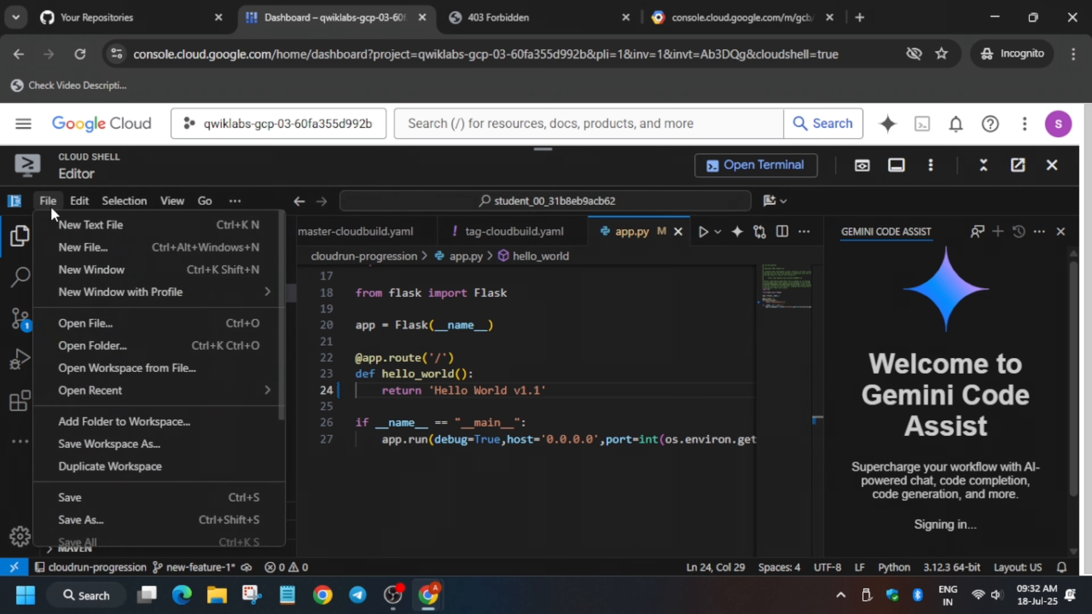
left_click(64, 497)
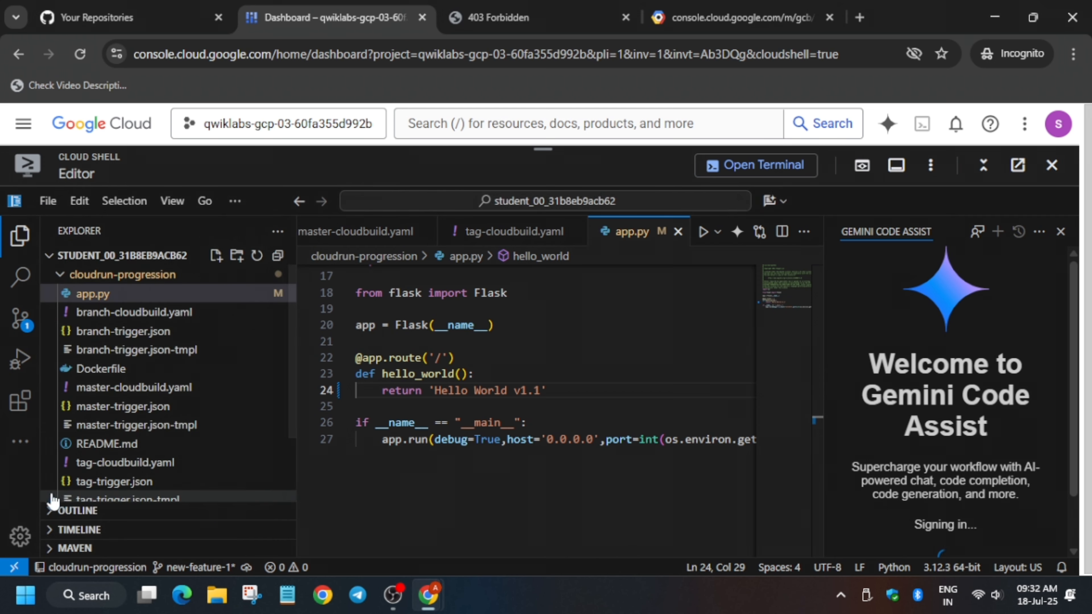
left_click(744, 168)
- Copy the lab's git add, commit "updated" and git push gcp new-feature-1 command and run it in Cloud Shell
key("alt+Tab")
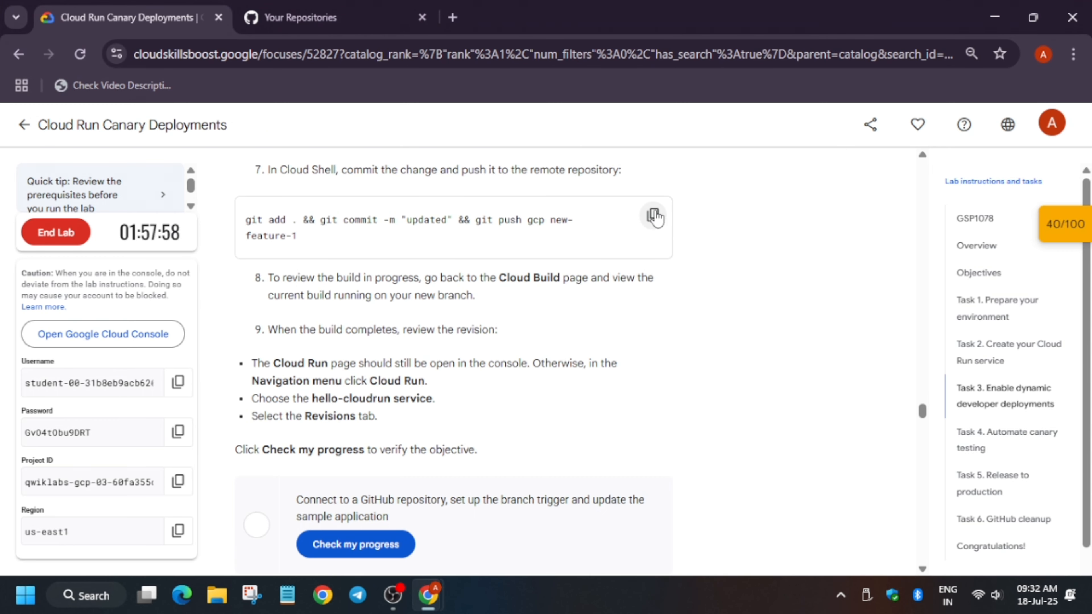
left_click(653, 214)
key("alt+Tab")
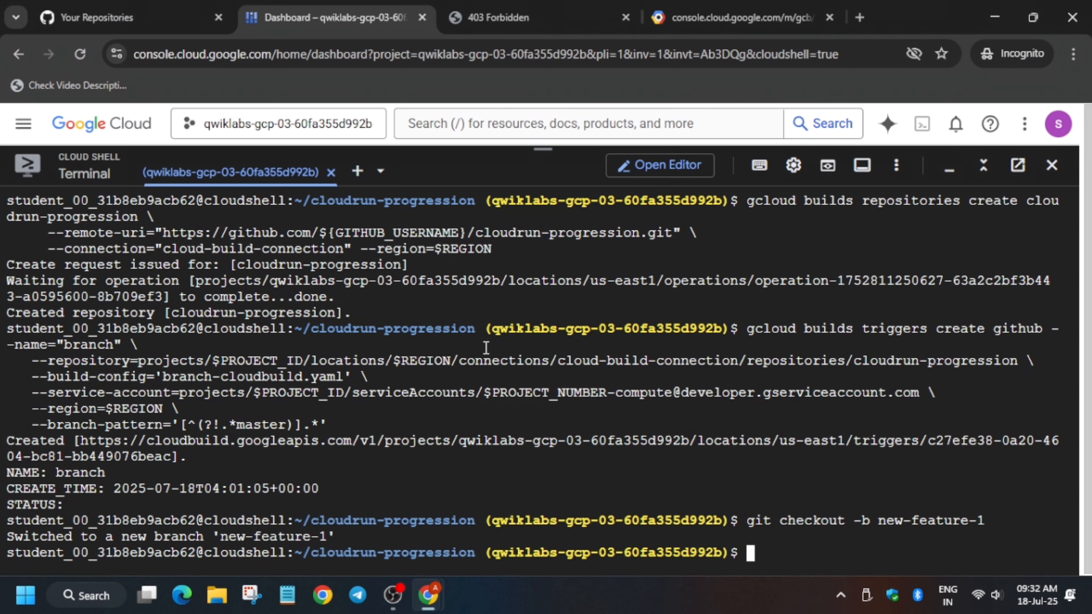
key("ctrl+v")
key("Return")
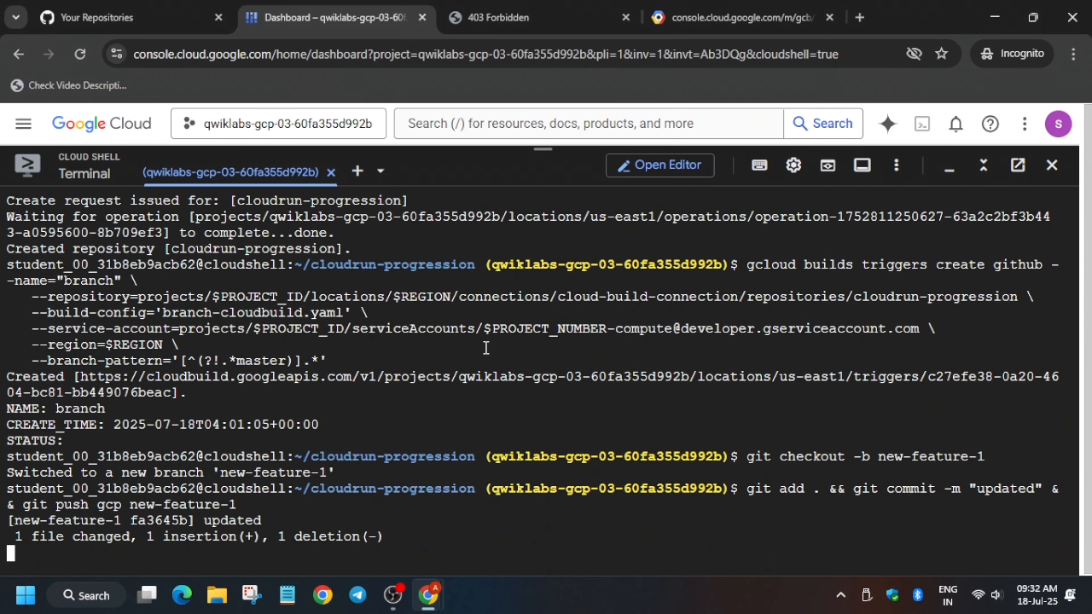
- Check the lab progress for the branch trigger and sample application update, and read the feedback under the objective
key("alt+Tab")
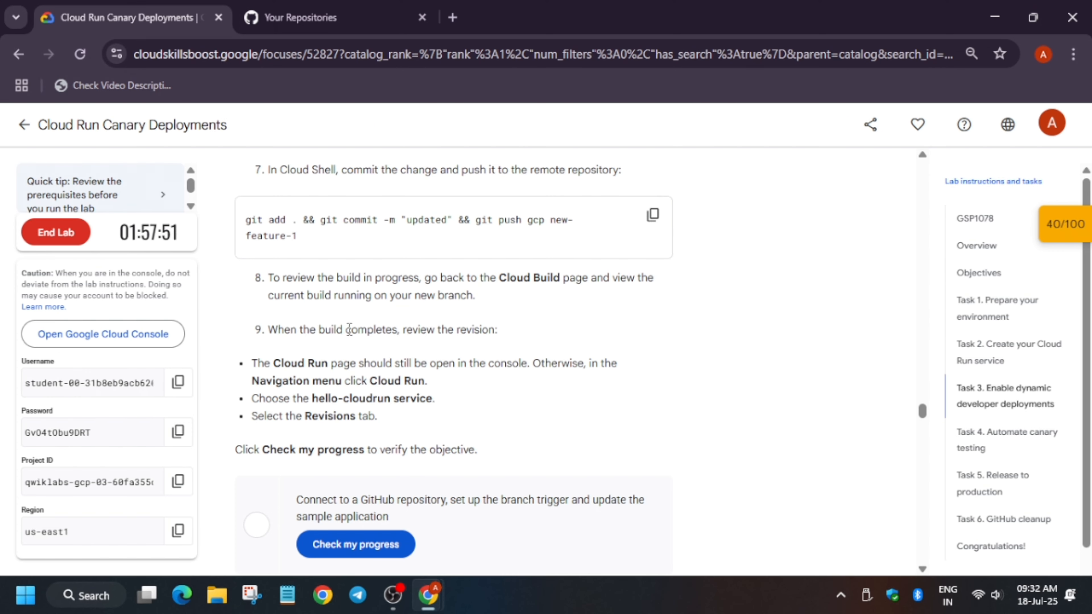
scroll(348, 341, "down", 5)
left_click(352, 288)
scroll(395, 297, "up", 2)
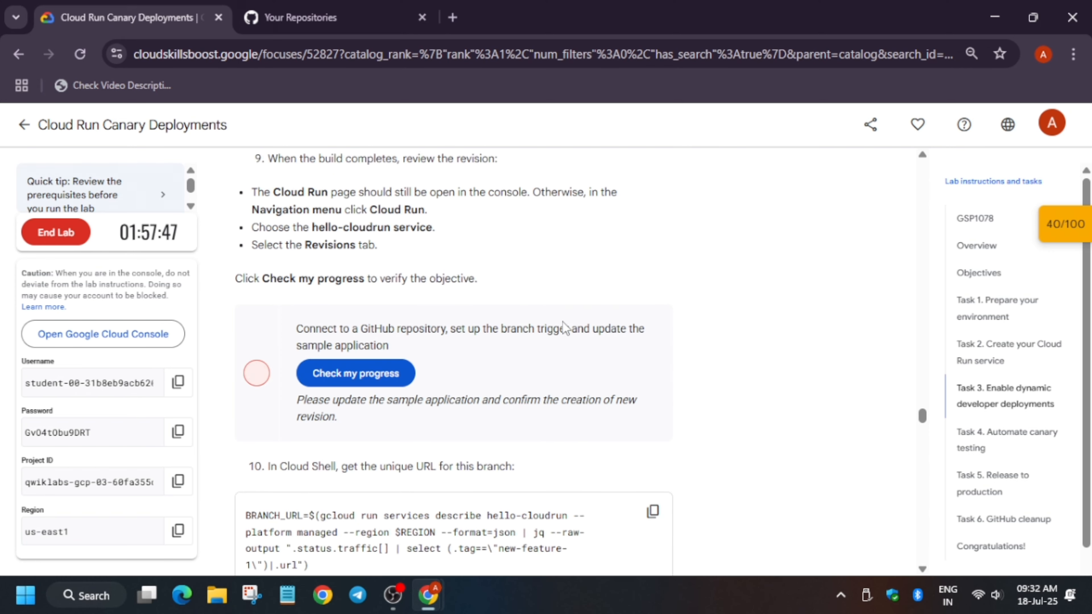
left_click_drag(296, 407, 367, 416)
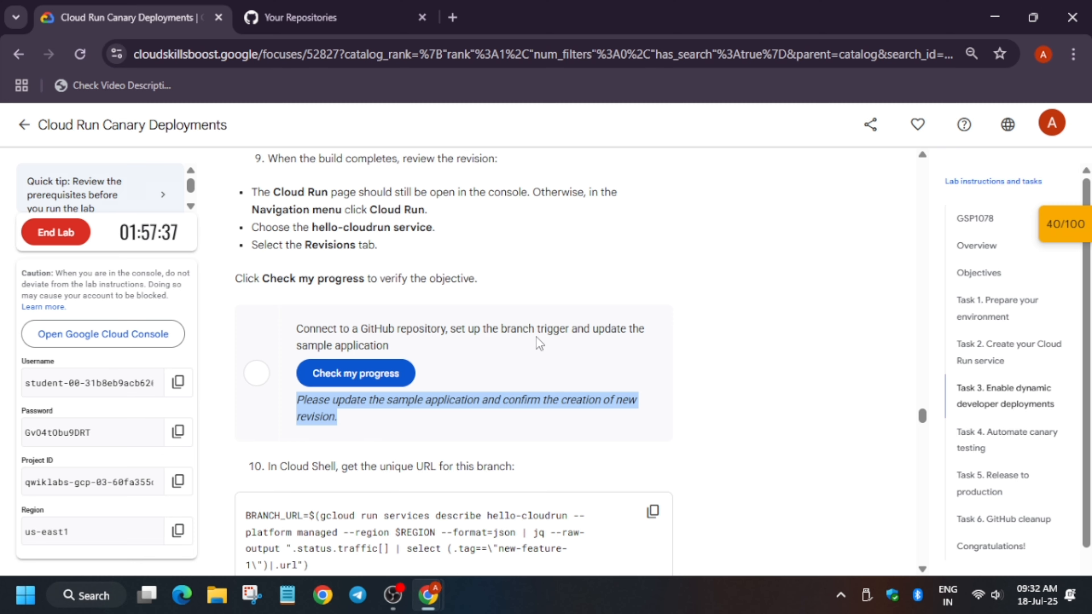
- Search the Google Cloud console for "build" and open Cloud Build in a new tab, opting out of the navigation notice
key("alt+Tab")
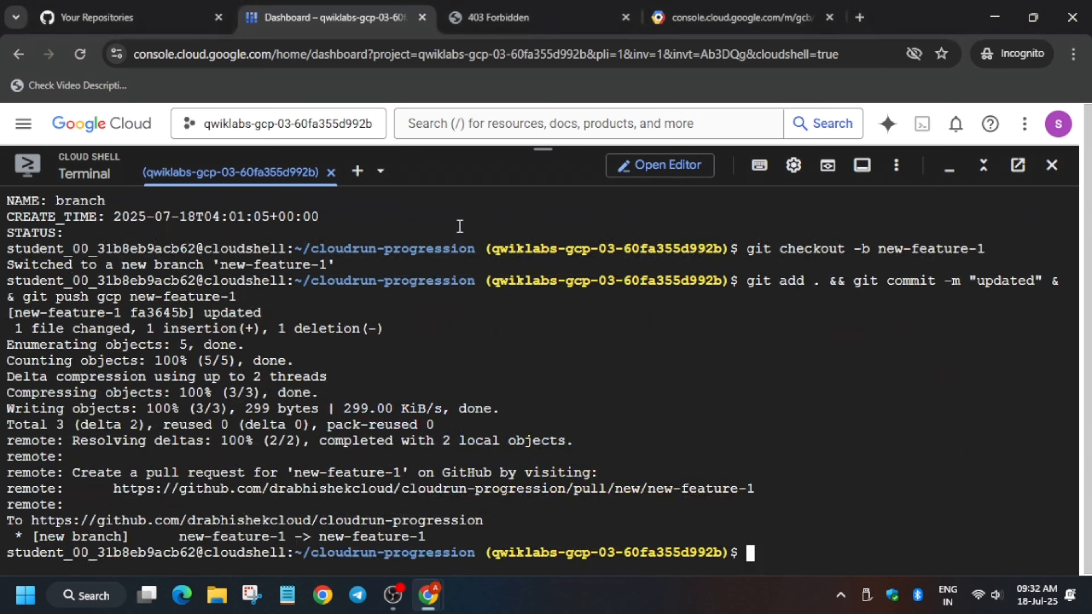
left_click(505, 135)
type("bui")
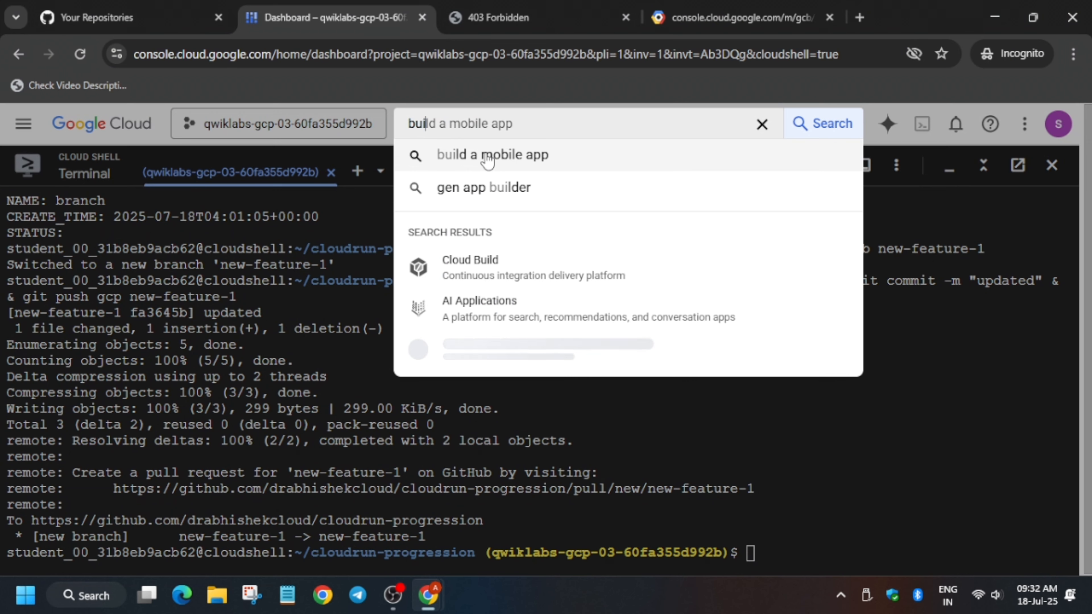
type("ld")
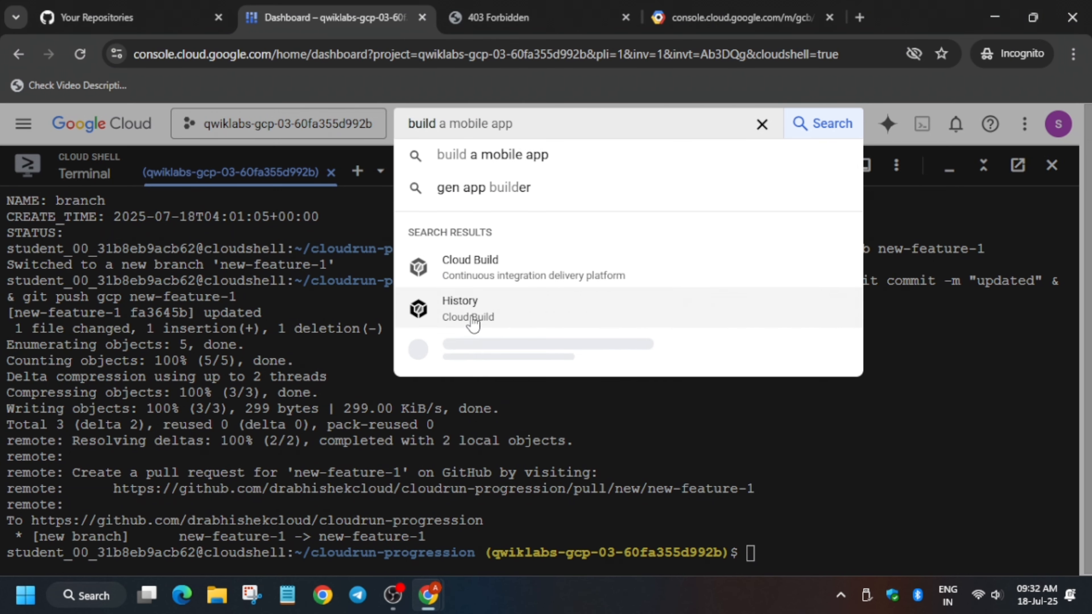
left_click(477, 271)
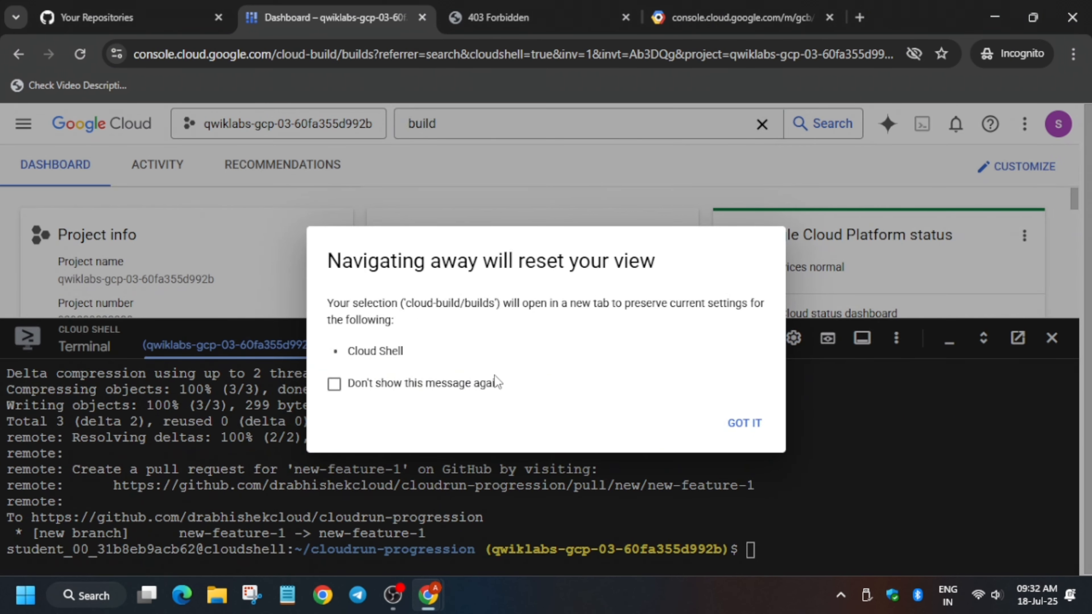
left_click(478, 384)
left_click(744, 423)
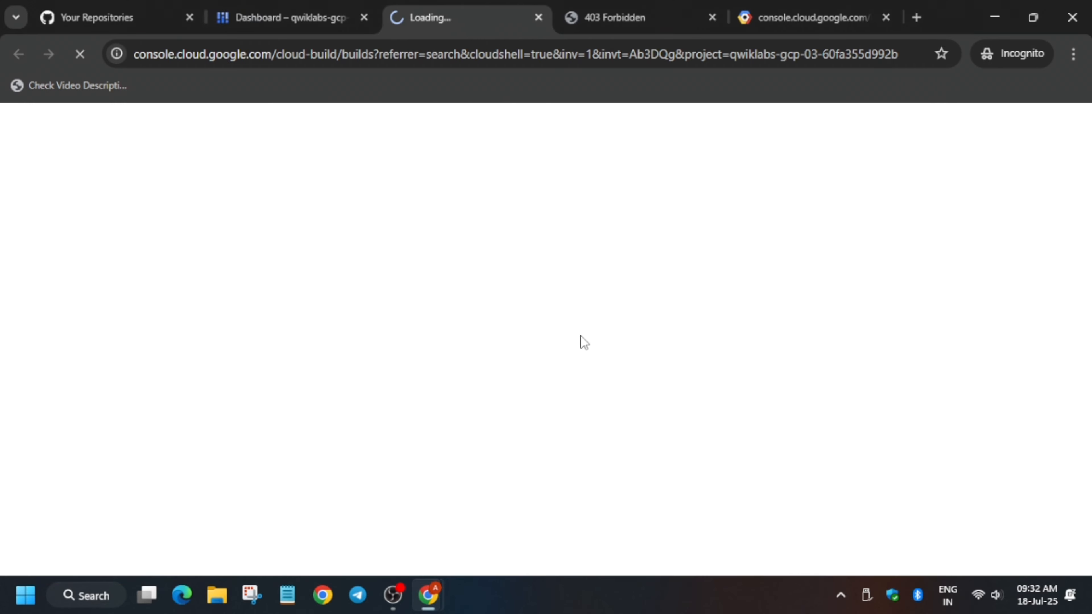
- Leave the tutorial on the Build history page and close its Cloud Shell pane
left_click(335, 16)
left_click(462, 8)
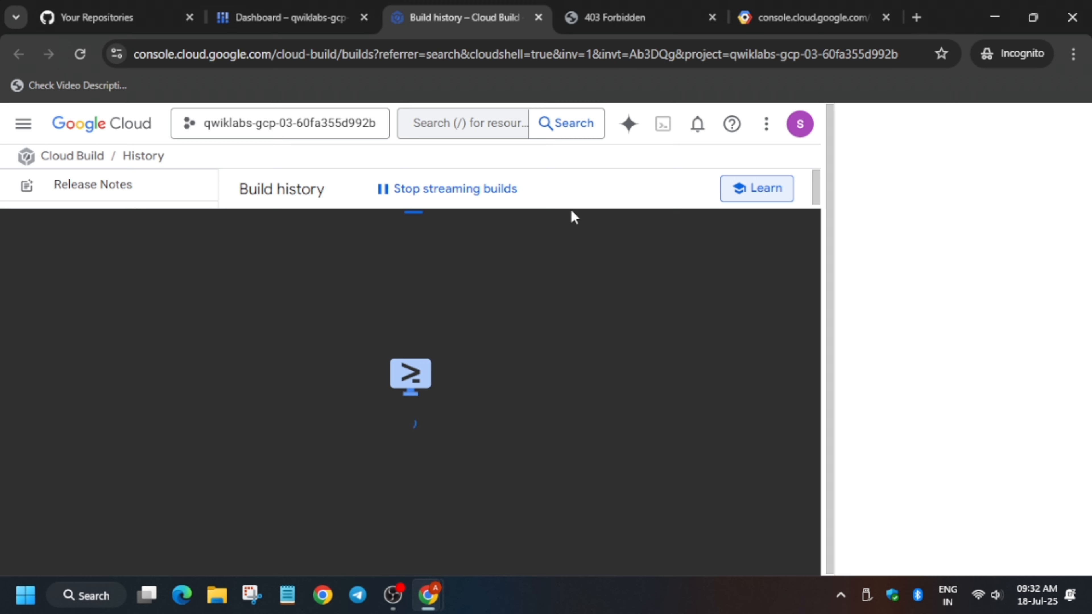
left_click(1067, 126)
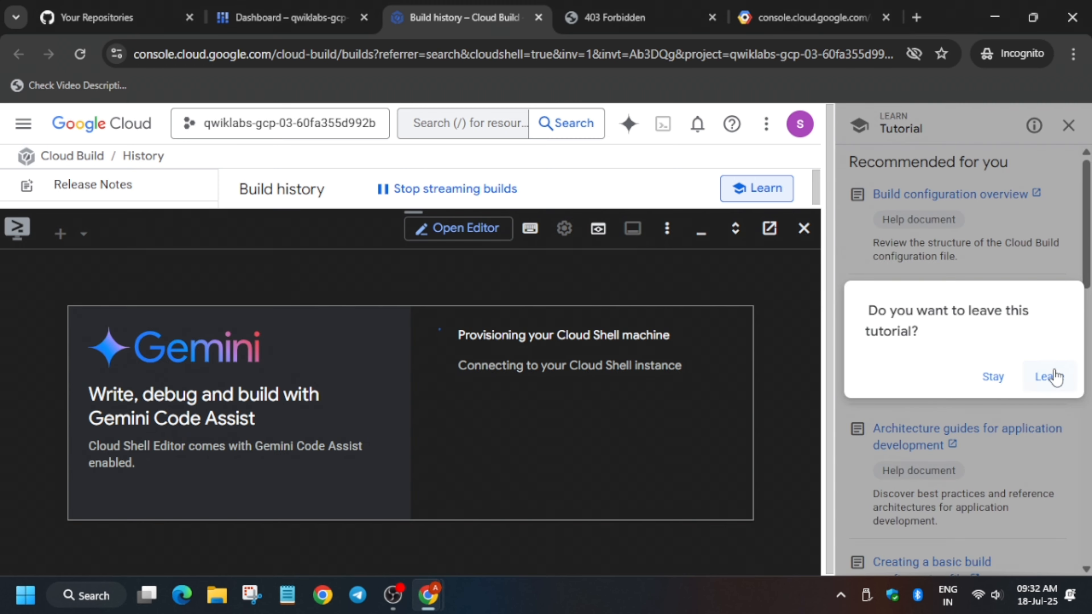
left_click(1048, 375)
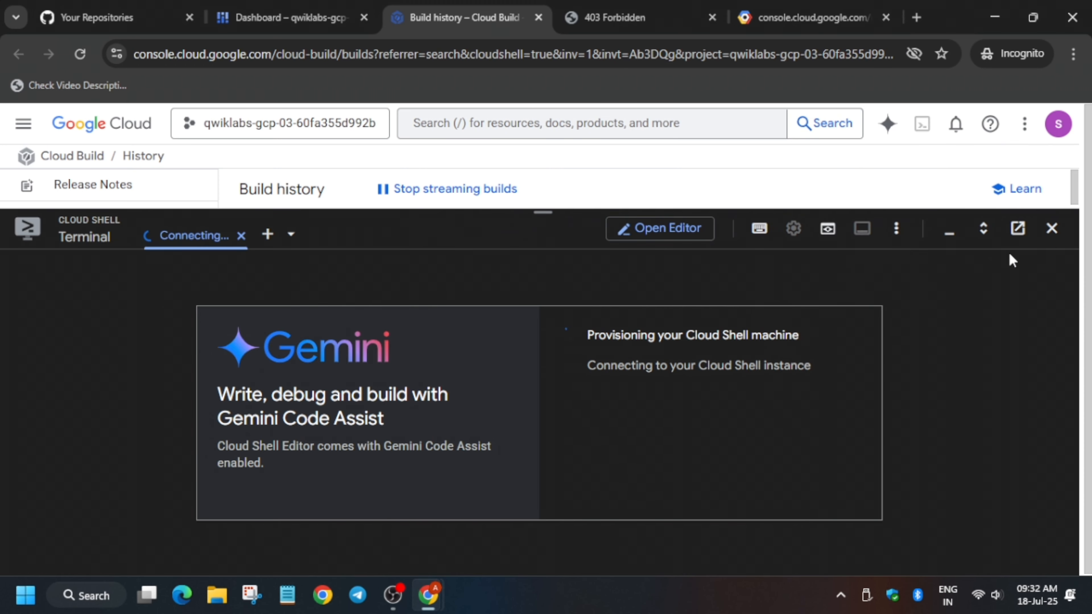
left_click(1051, 228)
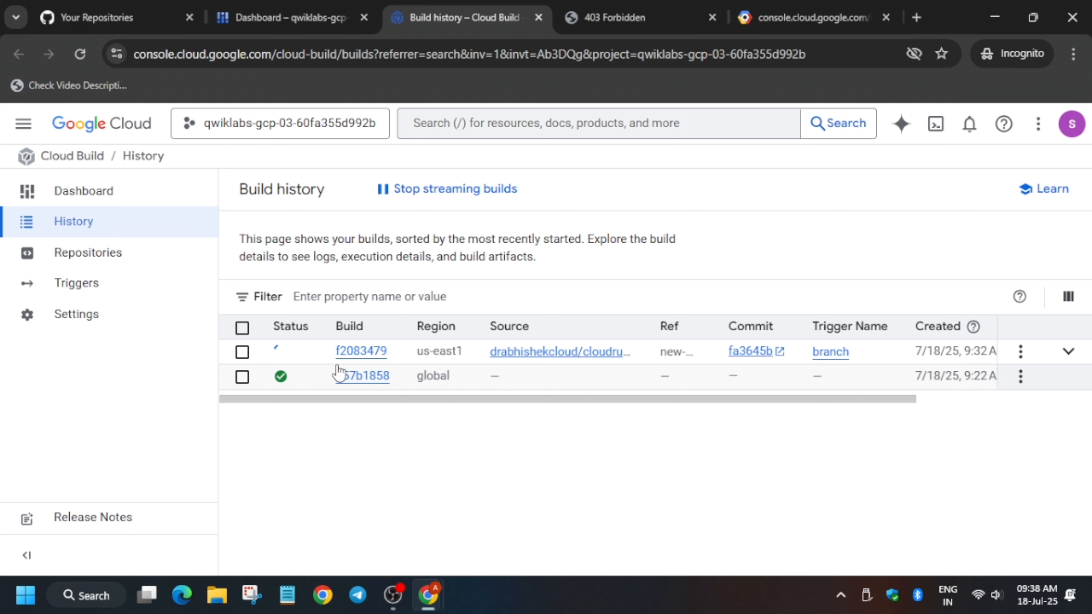
- Review the details of the build from the branch trigger and recheck the lab's Task 3 progress
left_click(361, 351)
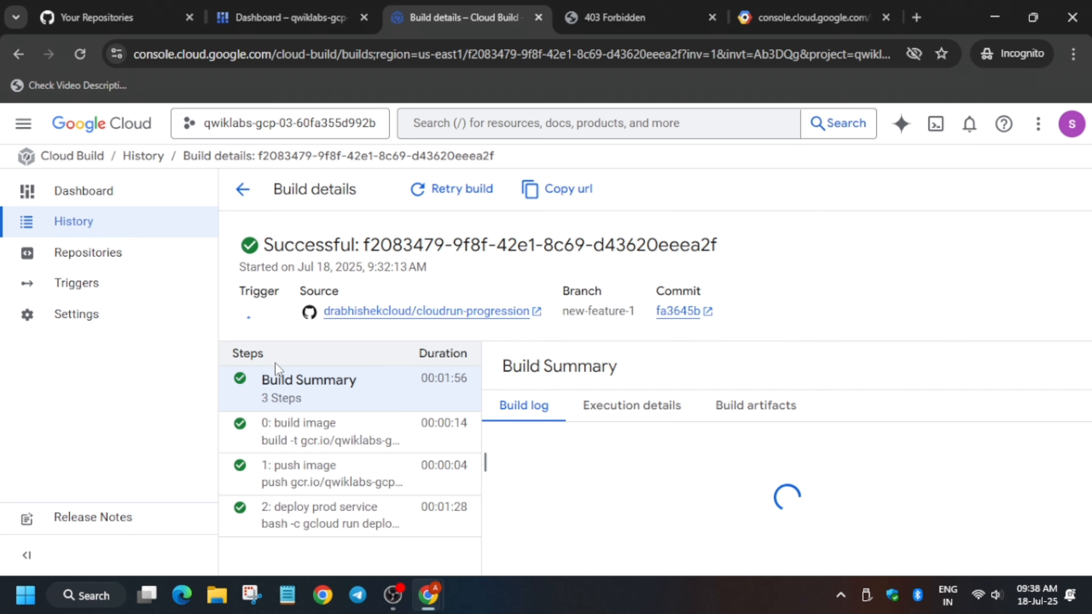
key("alt+Tab")
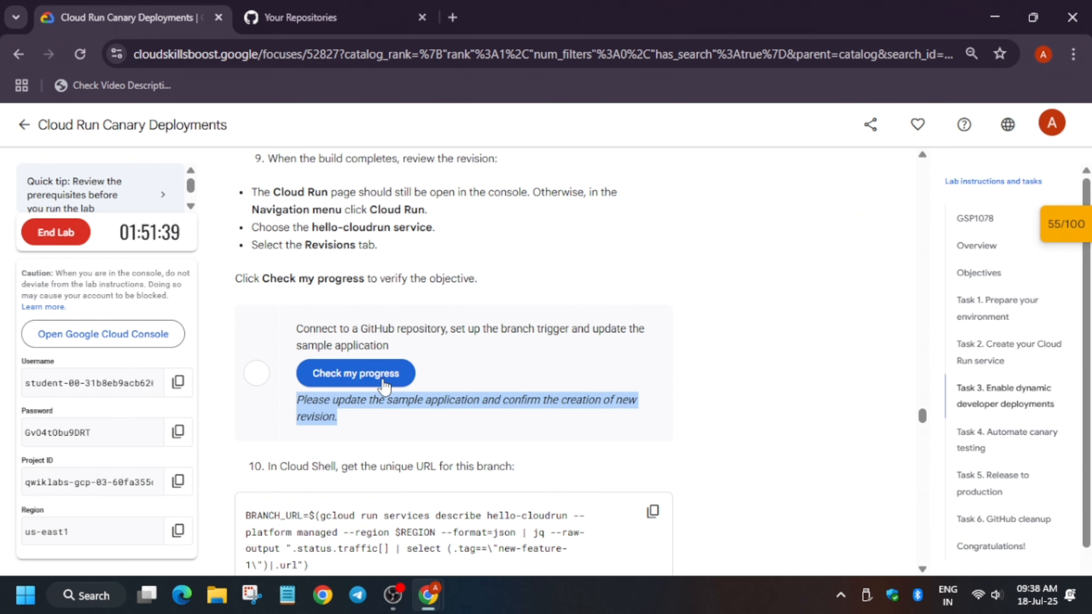
left_click(386, 377)
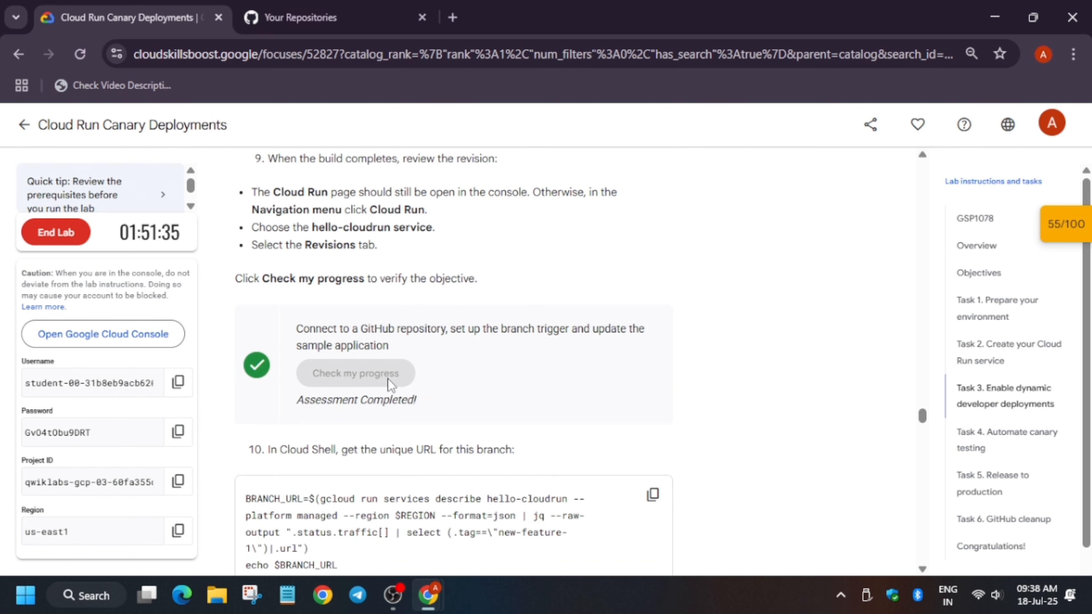
- Copy the lab's BRANCH_URL command for the new-feature-1 tag and run it in the dashboard's Cloud Shell
scroll(559, 458, "down", 4)
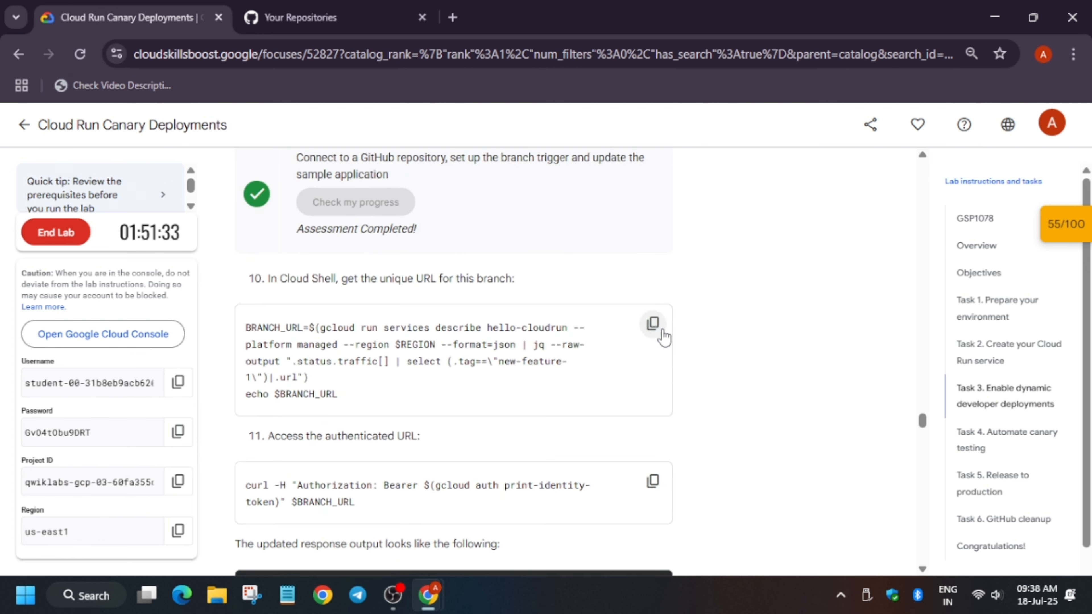
left_click(653, 323)
key("alt+Tab")
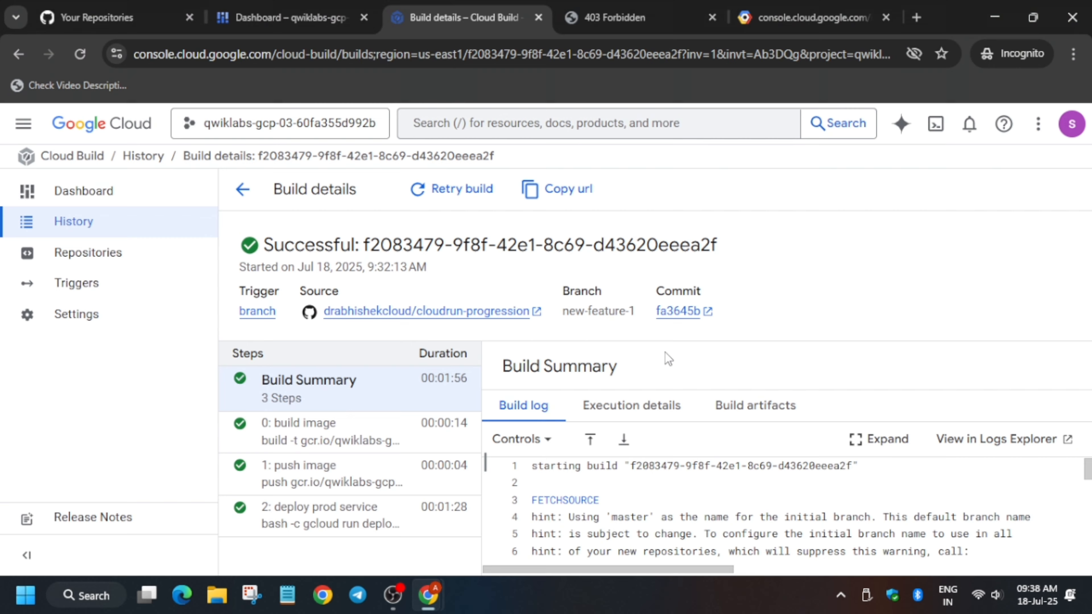
left_click(136, 8)
left_click(323, 7)
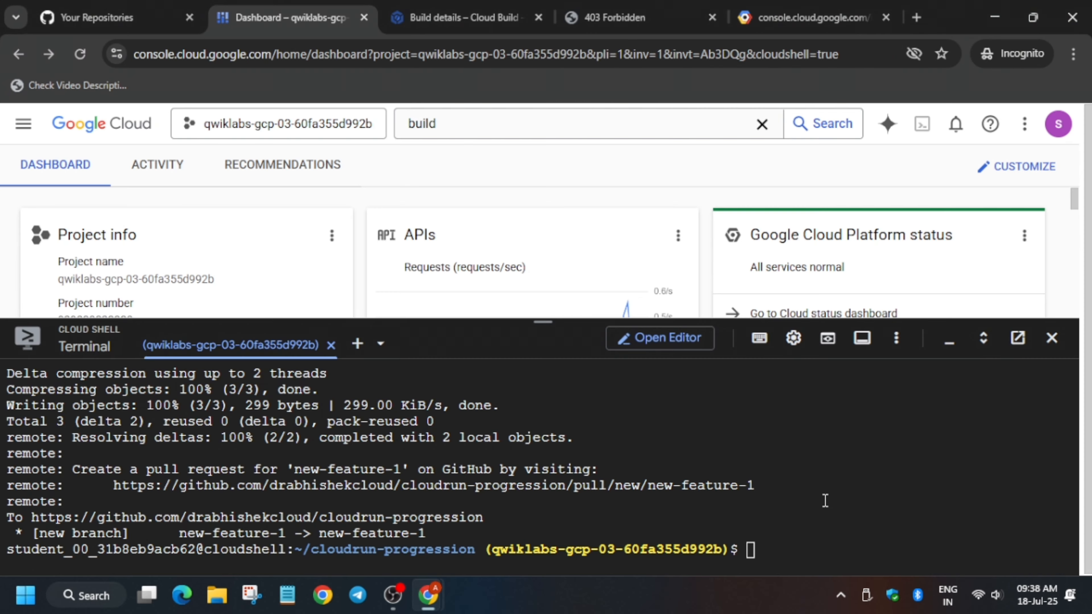
scroll(822, 499, "down", 3)
key("ctrl+v")
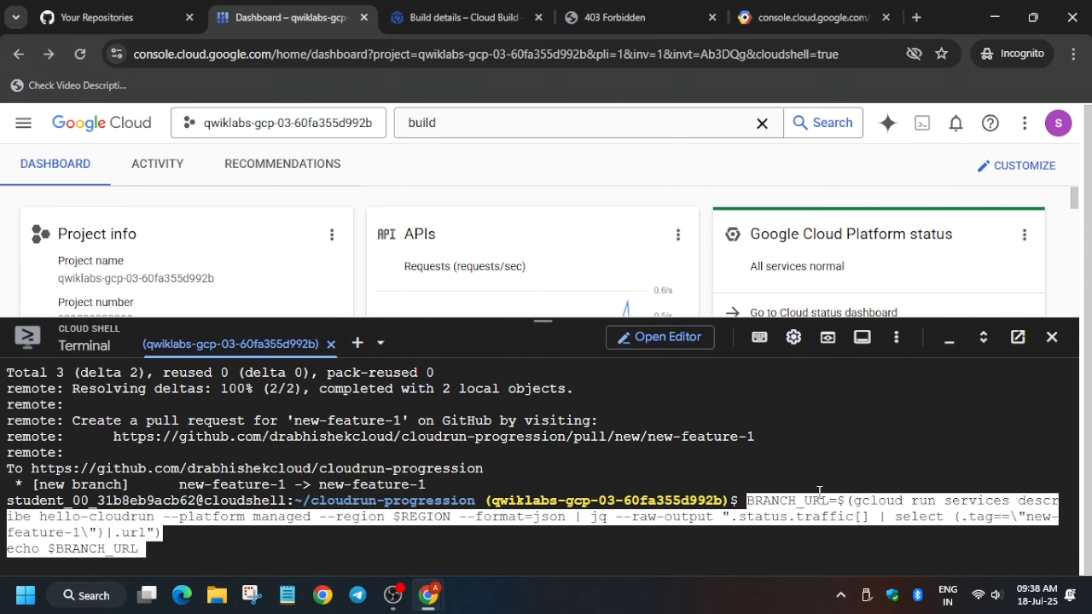
key("Return")
- Copy the lab's curl command with the identity token authorization header and run it against $BRANCH_URL in Cloud Shell
key("alt+Tab")
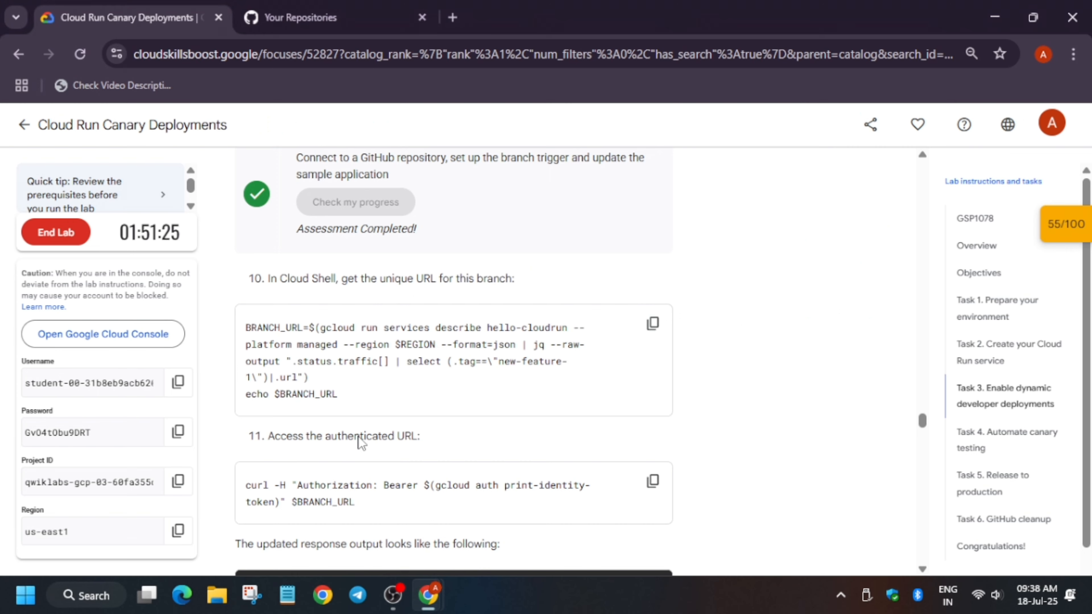
scroll(684, 437, "down", 2)
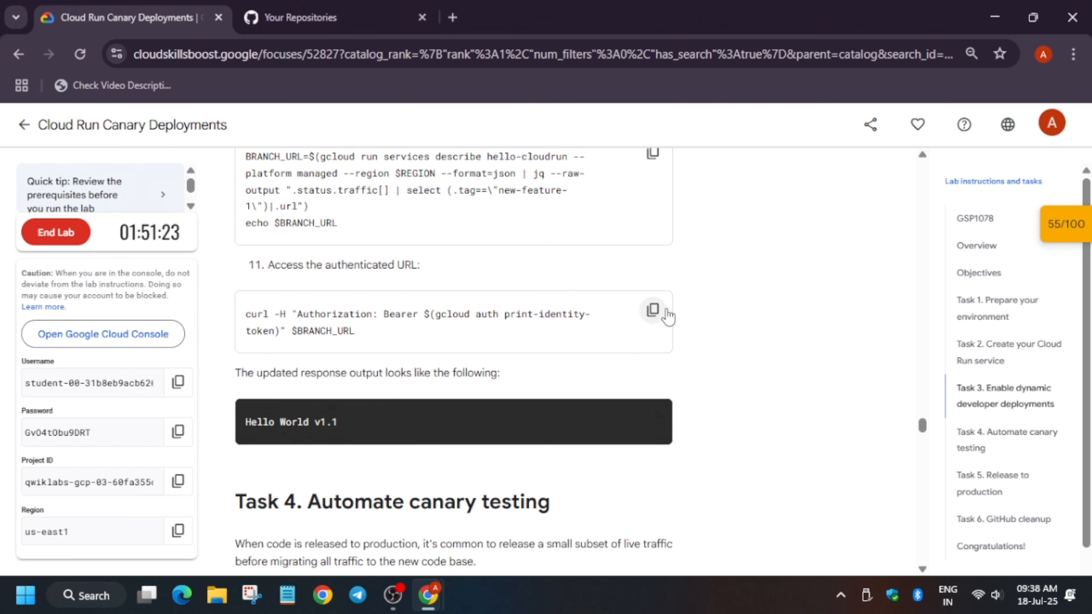
left_click(652, 309)
key("alt+Tab")
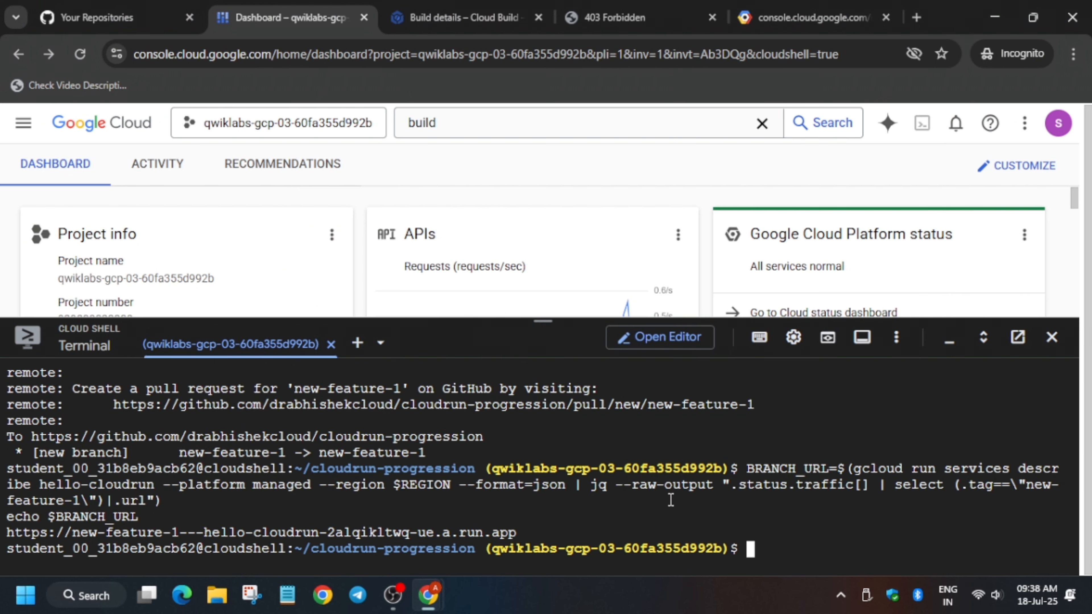
key("ctrl+v")
key("Return")
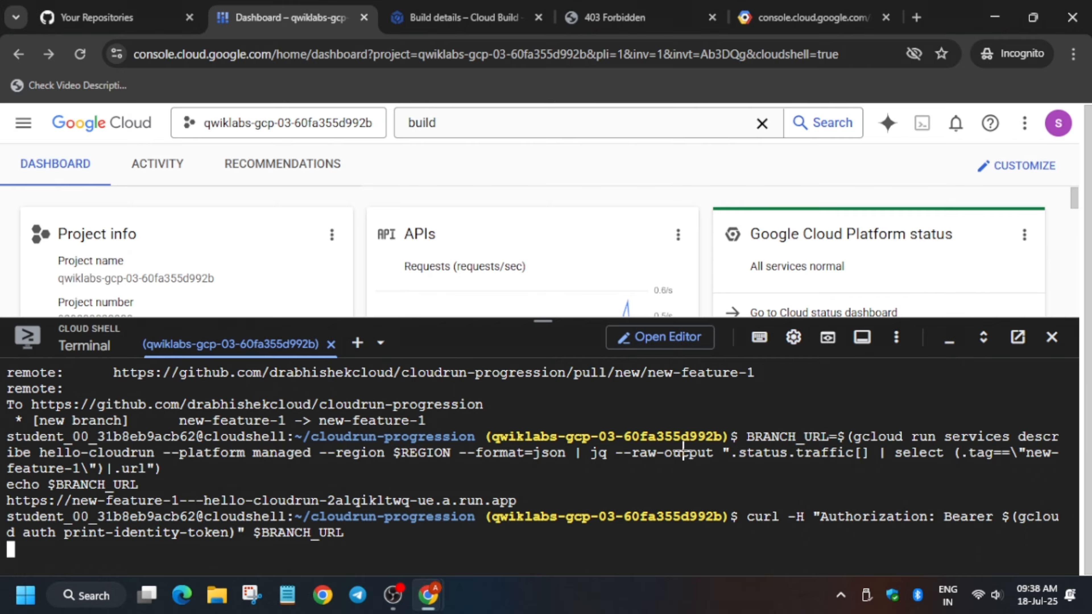
- Copy the Task 4 trigger command and run it in Cloud Shell to create the GitHub trigger "master" using master-cloudbuild.yaml
key("alt+Tab")
scroll(602, 452, "down", 5)
scroll(589, 443, "down", 2)
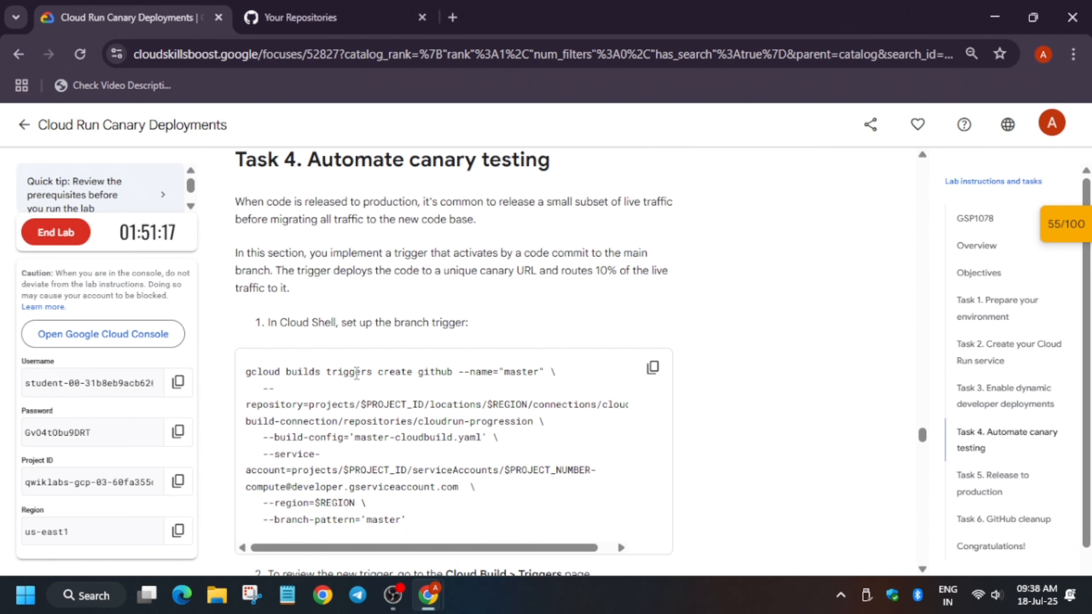
left_click(653, 367)
key("alt+Tab")
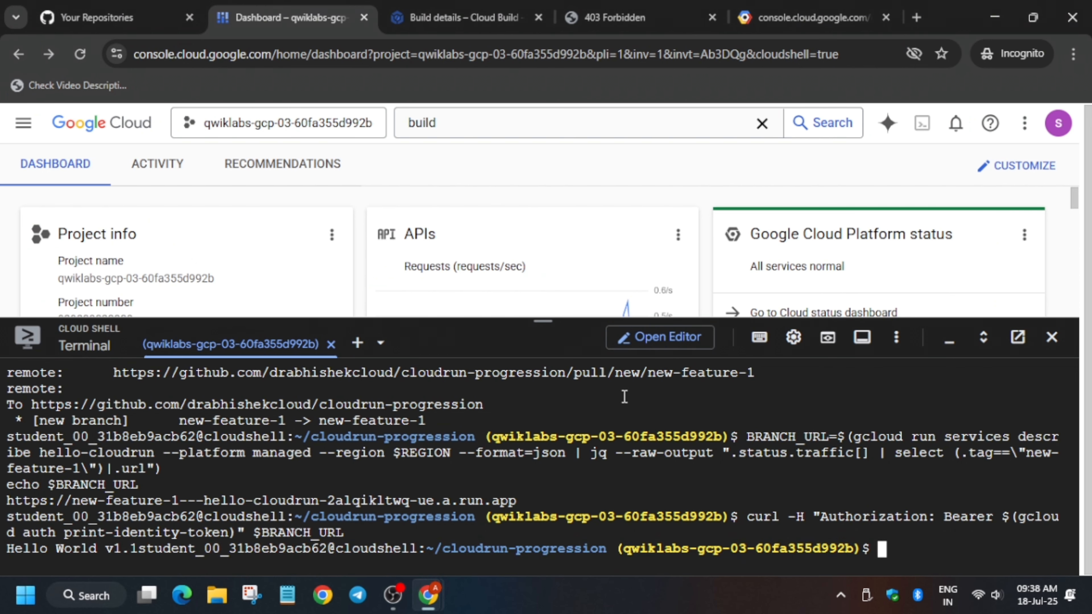
key("ctrl+v")
key("Return")
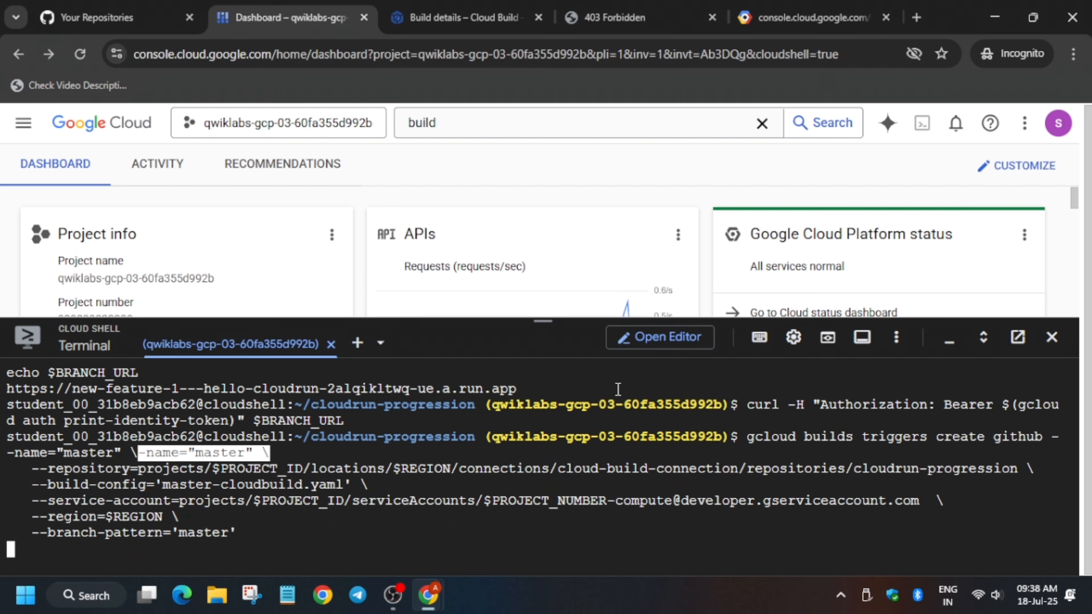
- Copy the lab's Task 4 git commands and run them in Cloud Shell to merge new-feature-1 into master and push it to gcp
key("alt+Tab")
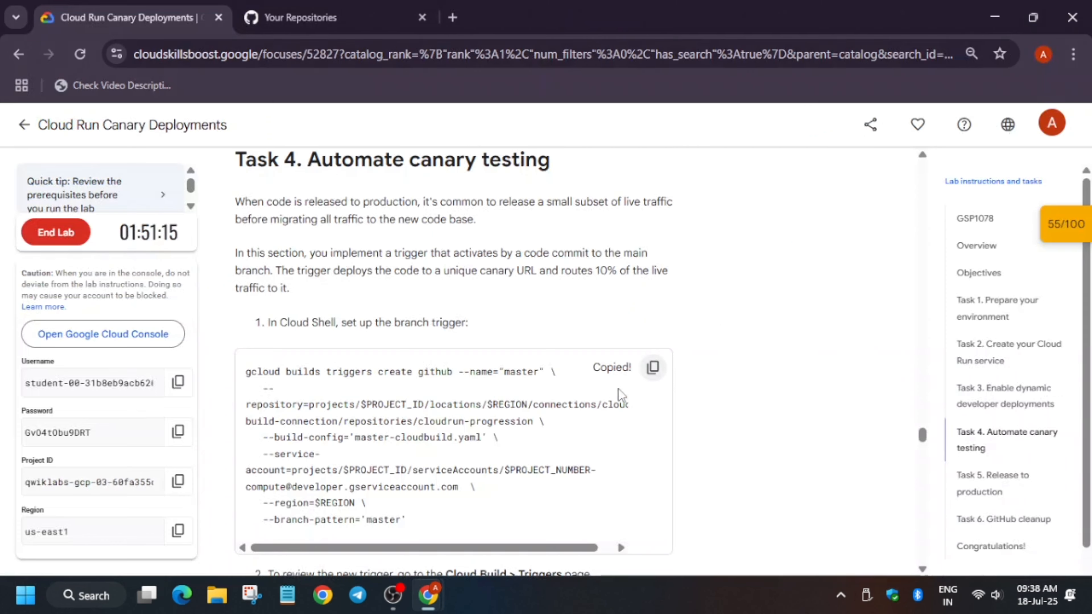
scroll(497, 430, "down", 5)
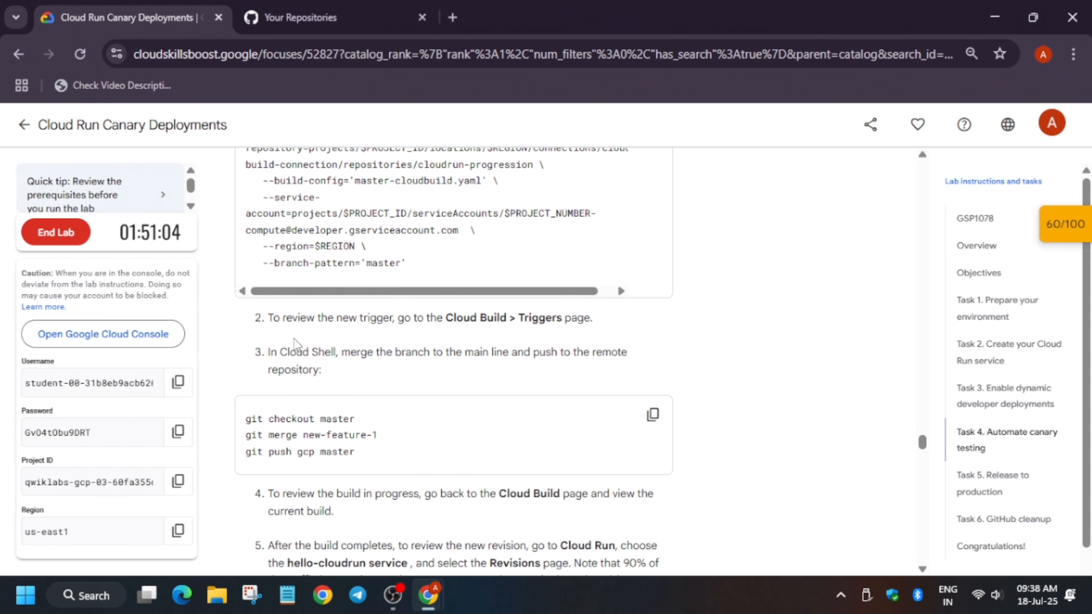
left_click(652, 414)
scroll(571, 417, "down", 4)
scroll(569, 412, "down", 1)
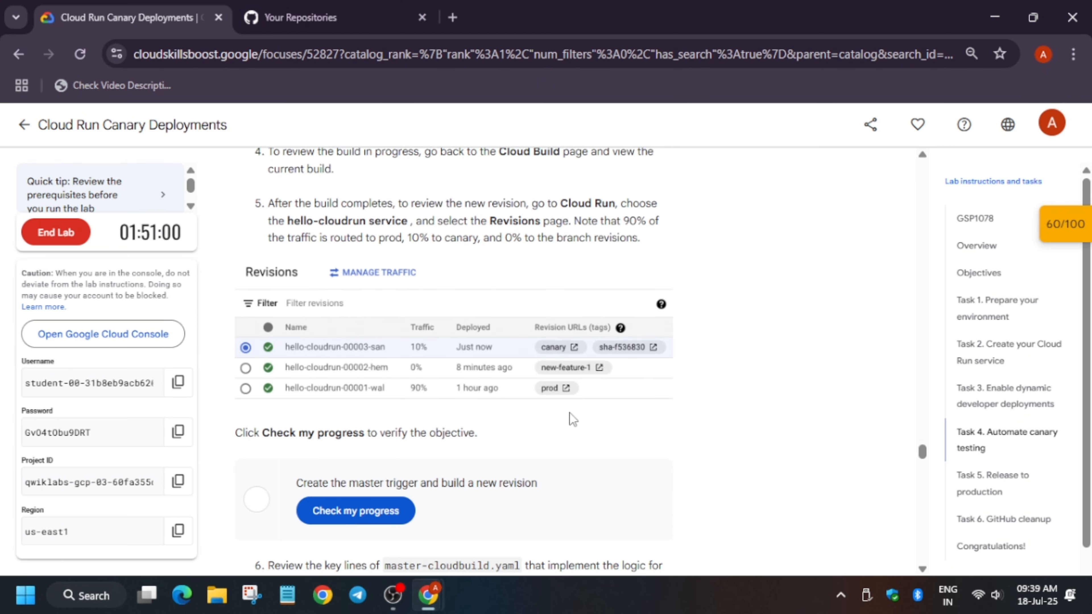
key("alt+Tab")
key("ctrl+v")
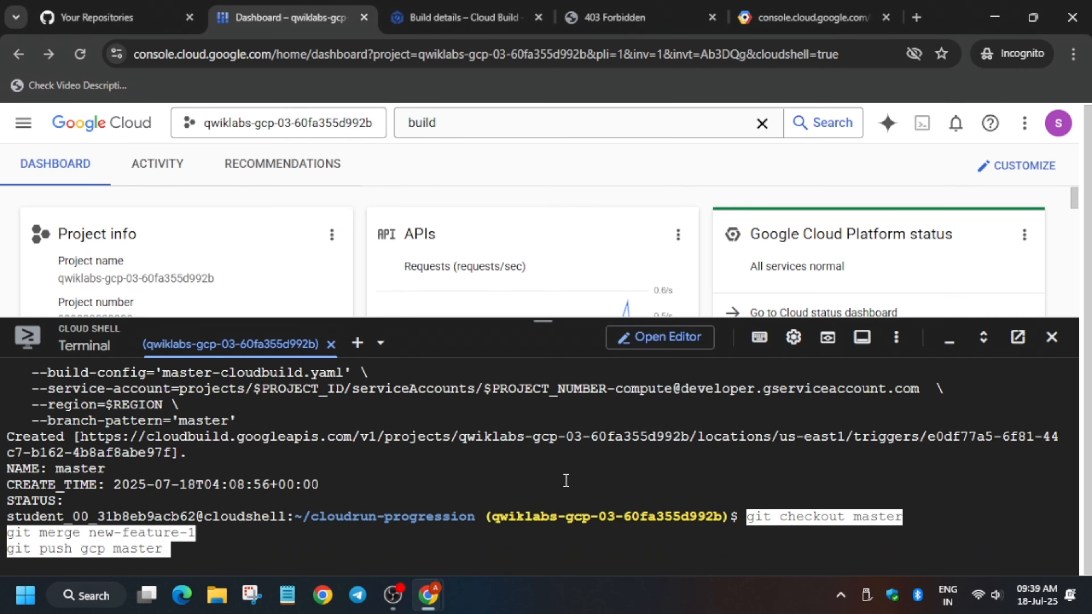
key("Return")
- View the Cloud Build history and check the lab's progress for "Create the master trigger and build a new revision"
left_click(462, 17)
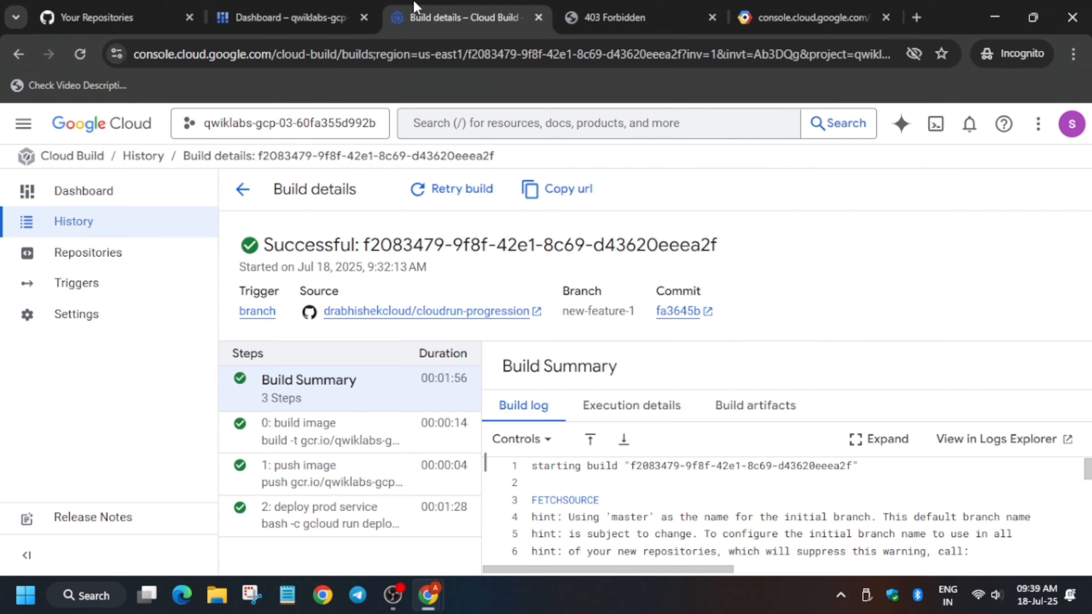
left_click(246, 187)
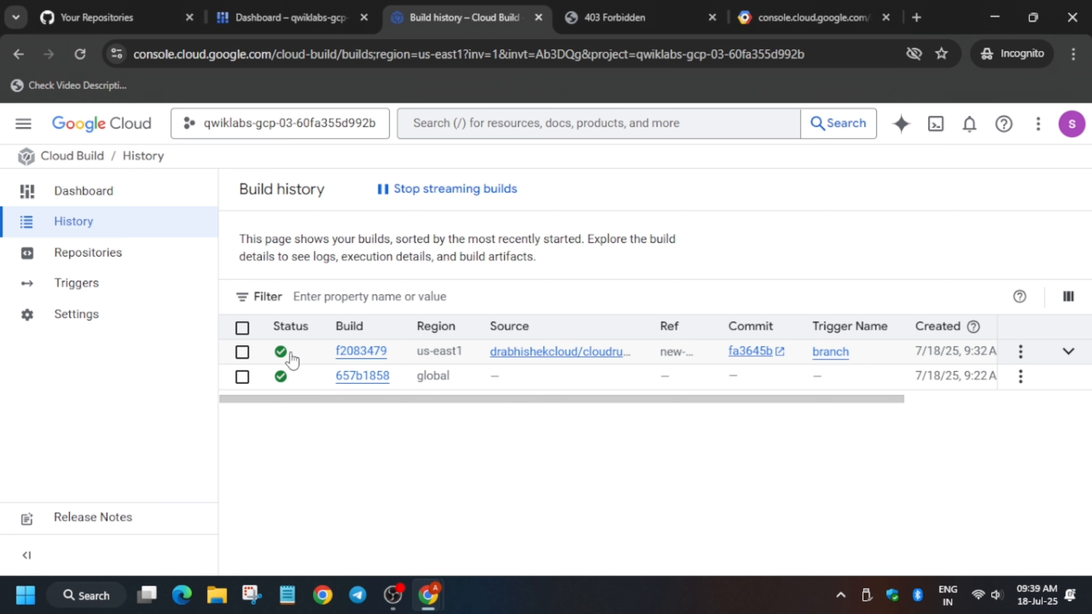
key("alt+Tab")
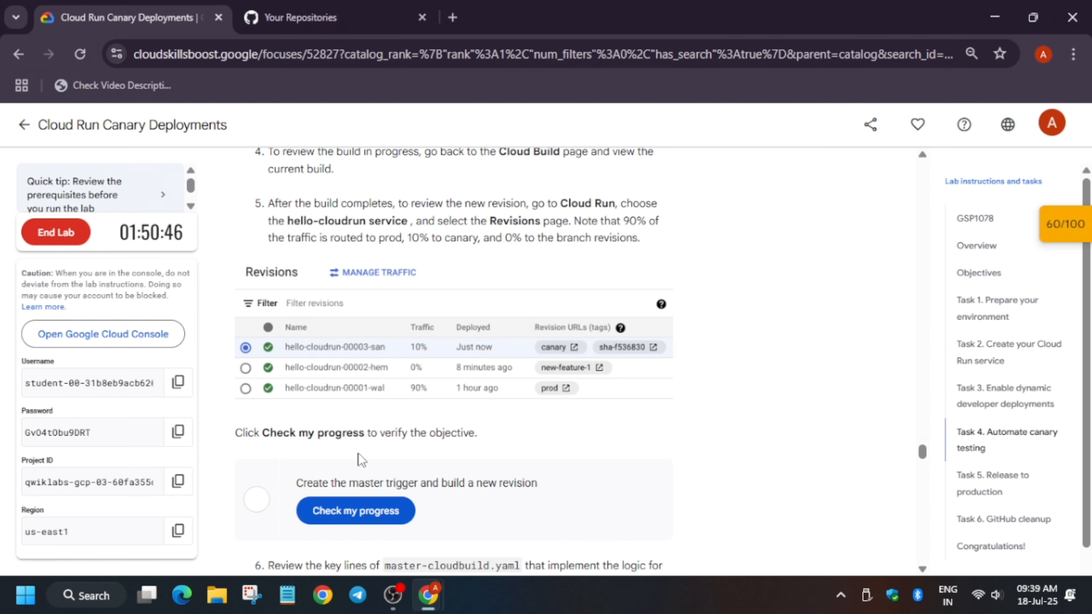
left_click(362, 514)
scroll(406, 469, "down", 4)
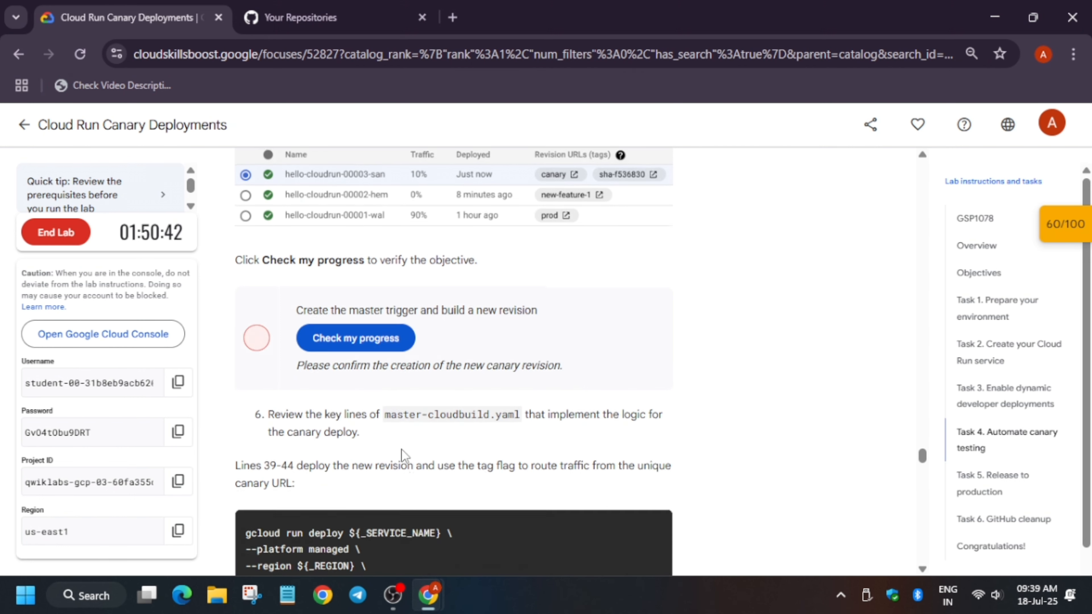
scroll(404, 452, "down", 5)
scroll(404, 453, "down", 2)
- Recheck the master trigger and new revision objective from the lab's Checkpoints list, then collapse the list
left_click(1062, 226)
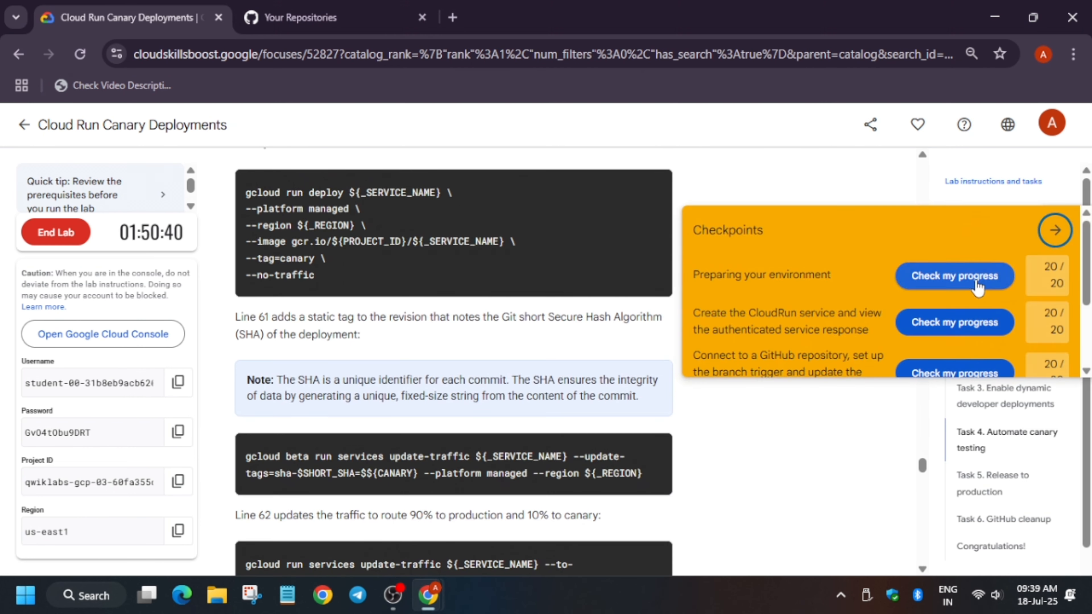
scroll(977, 286, "down", 2)
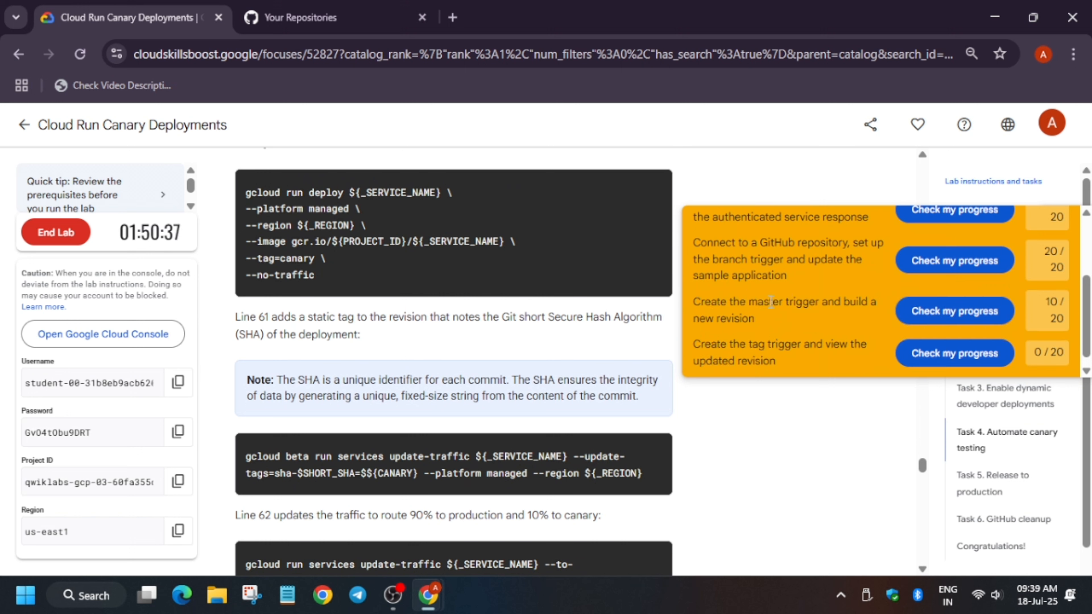
left_click(955, 311)
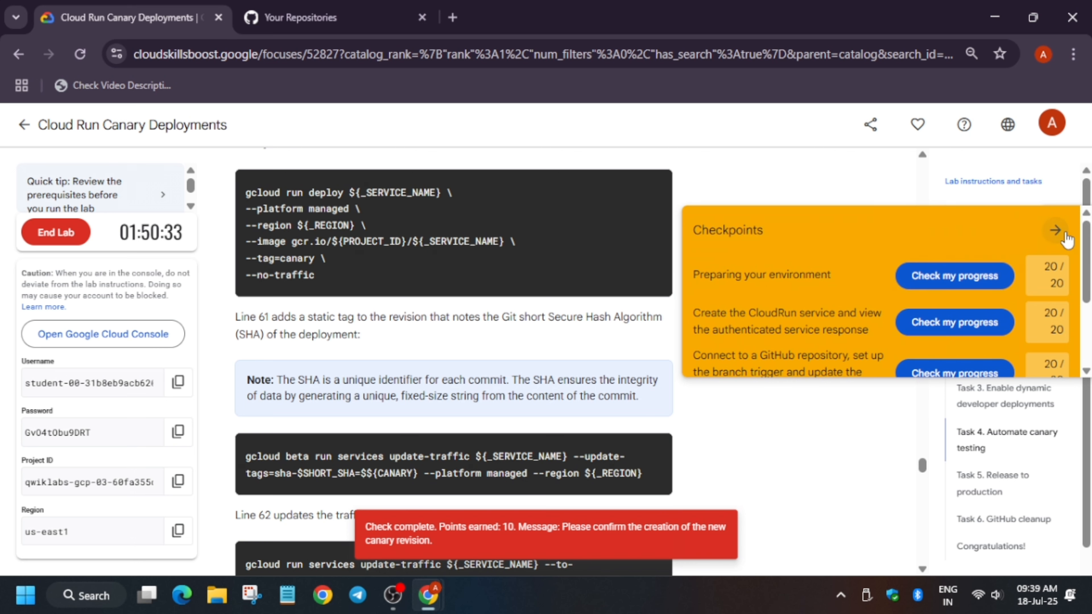
left_click(1062, 234)
- Open the details of the build from the master trigger and check the lab's Task 4 progress again
key("alt+Tab")
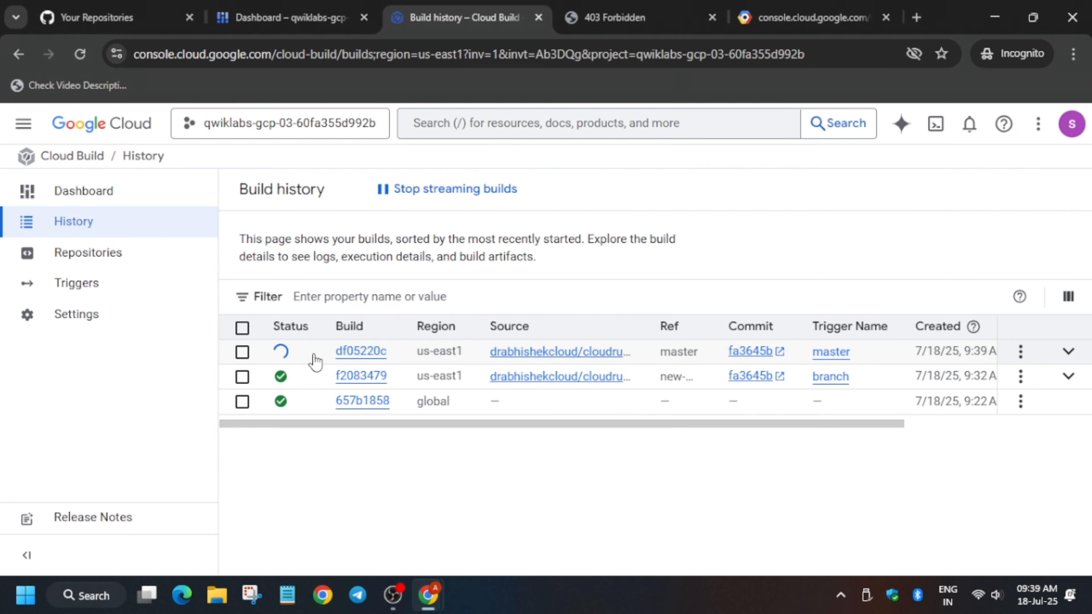
left_click(355, 356)
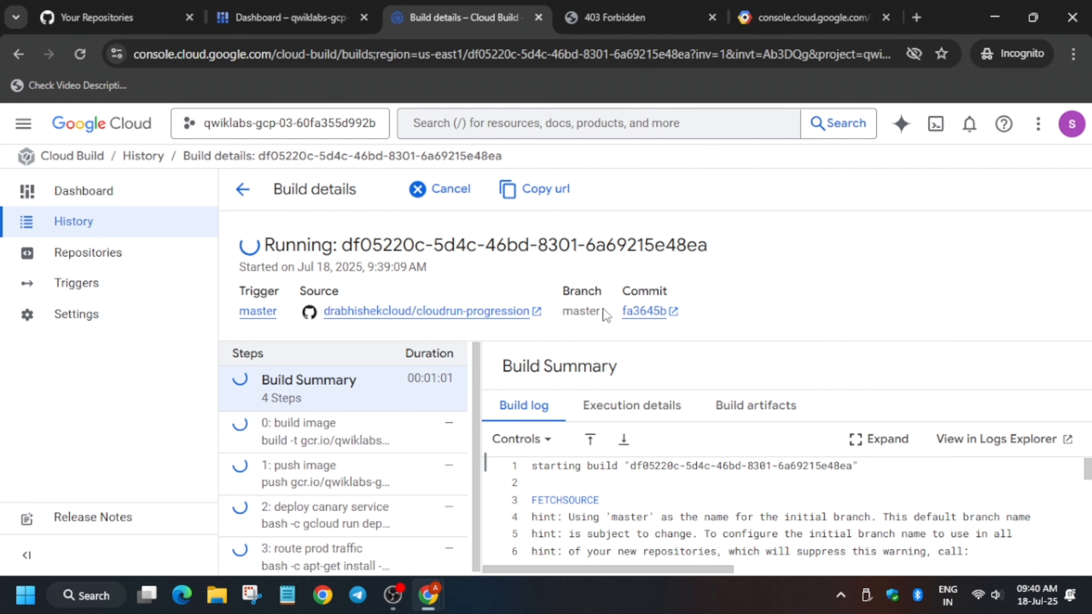
mouse_move(428, 595)
left_click(344, 546)
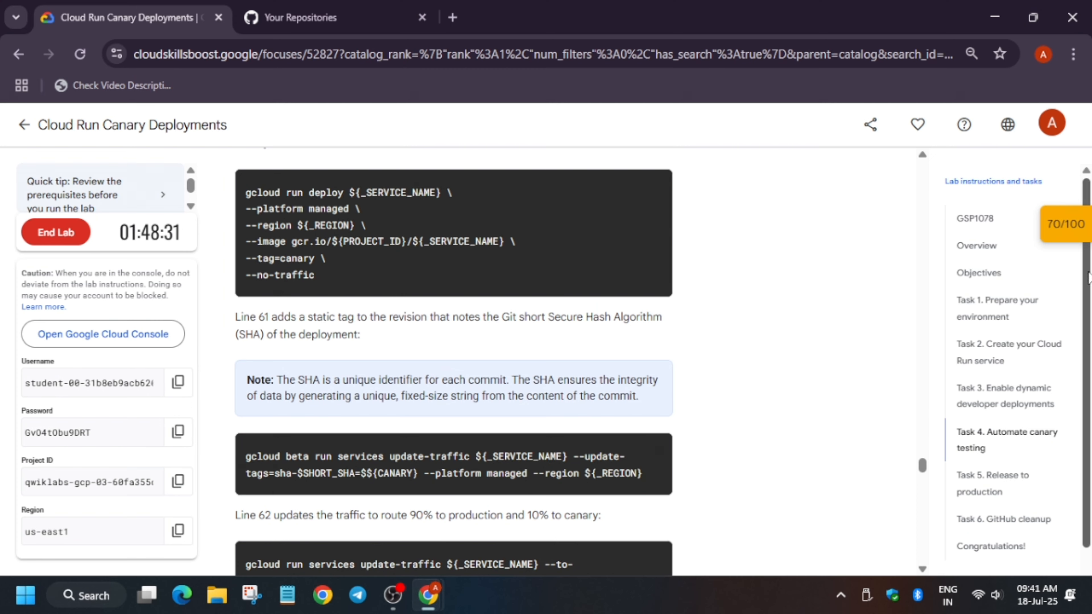
scroll(650, 448, "up", 10)
left_click(377, 509)
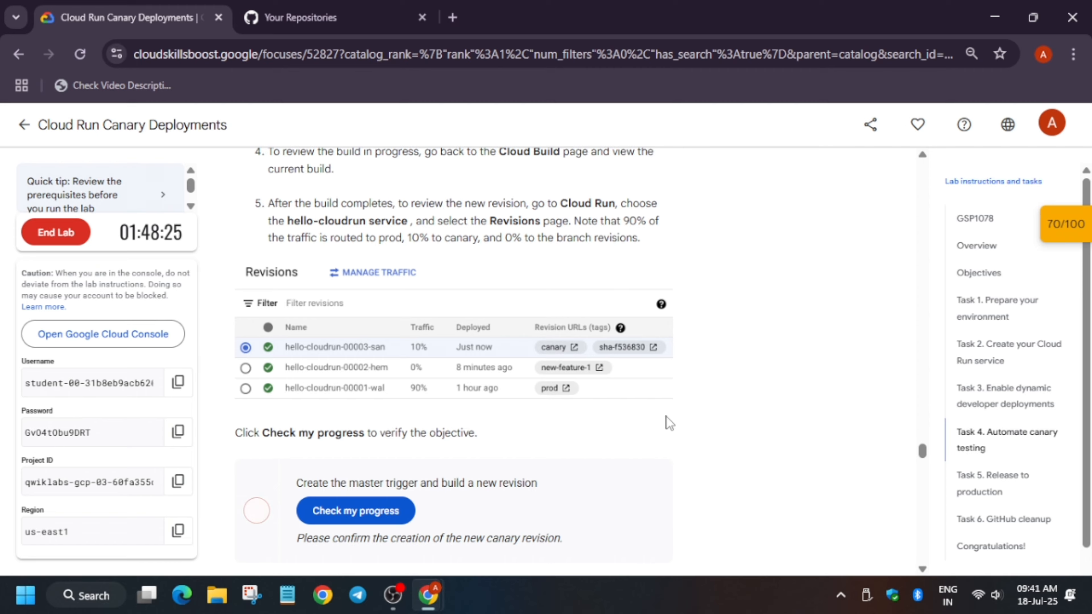
- Review the master build's status in Cloud Build and verify the lab's "Create the master trigger and build a new revision" objective
scroll(665, 424, "down", 10)
scroll(666, 420, "up", 8)
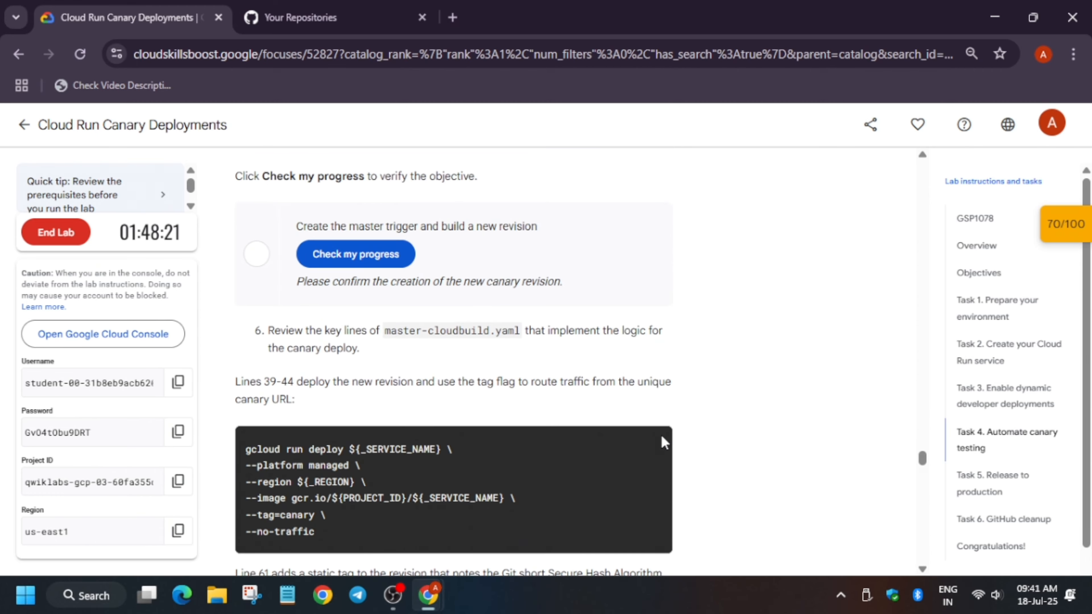
key("alt+Tab")
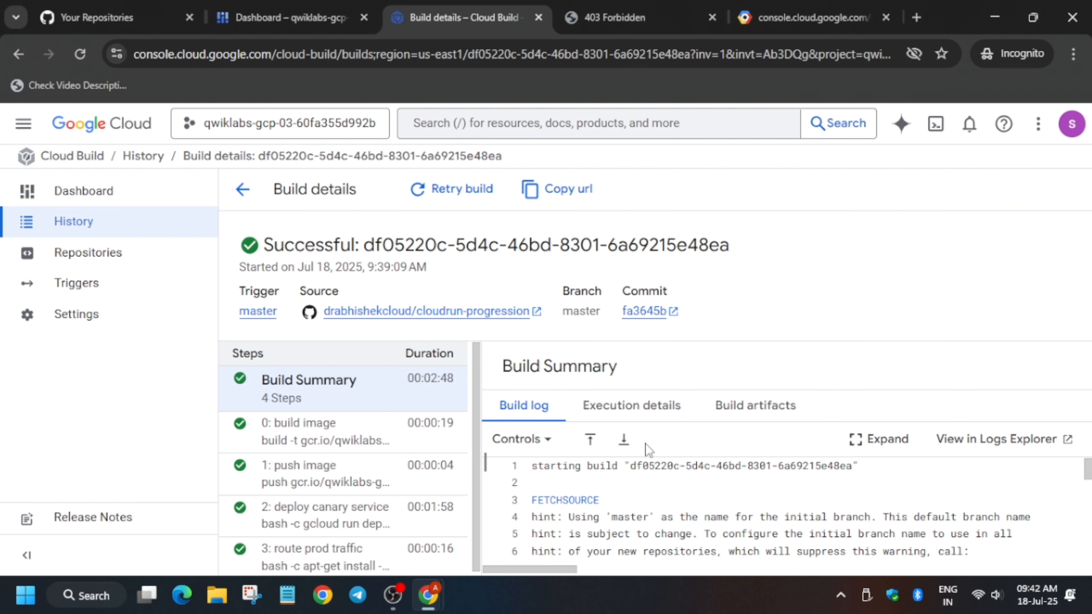
key("alt+Tab")
left_click(373, 254)
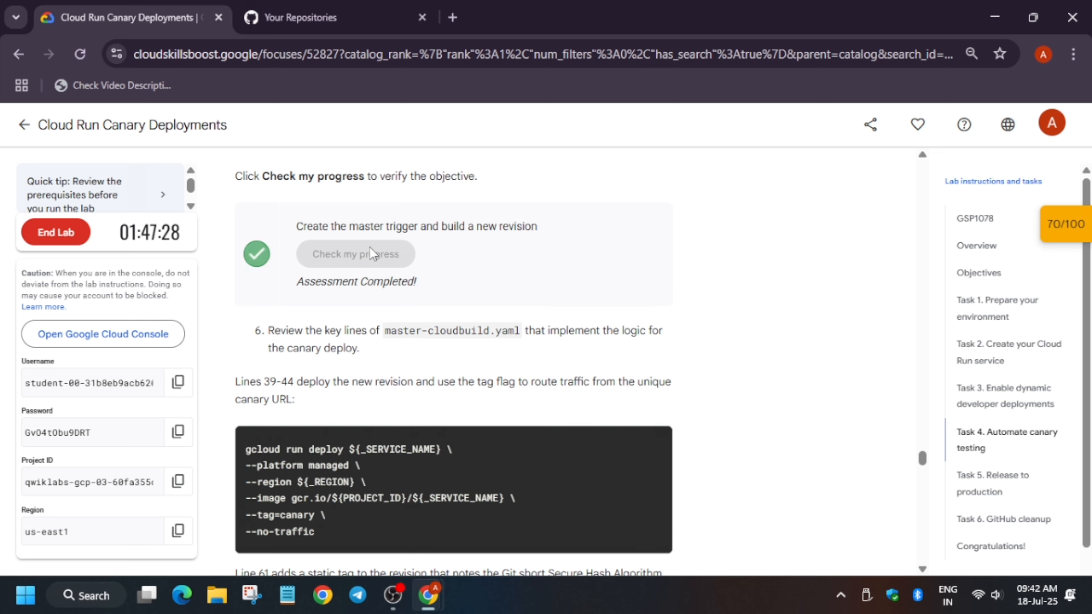
- Copy the lab's CANARY_URL command for the canary tag and run it in the dashboard's Cloud Shell
scroll(392, 321, "down", 15)
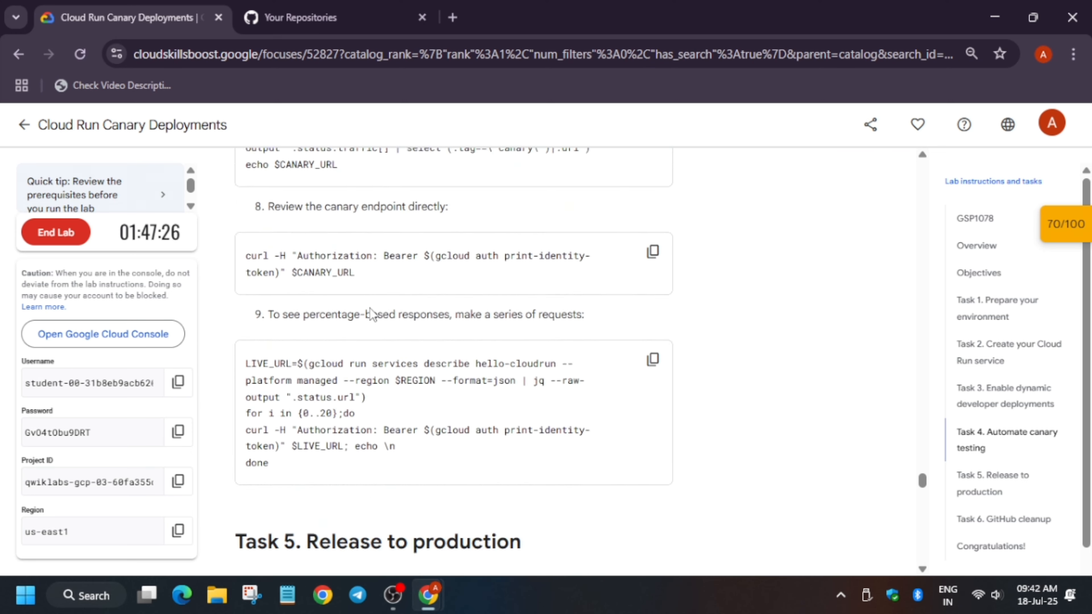
scroll(587, 272, "up", 3)
left_click(652, 258)
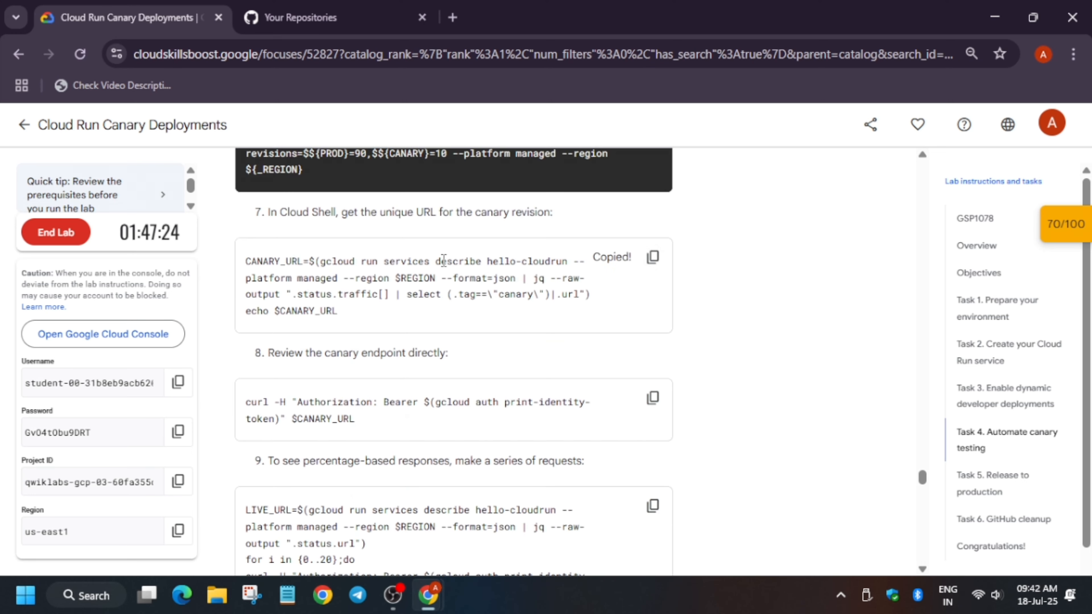
key("alt+Tab")
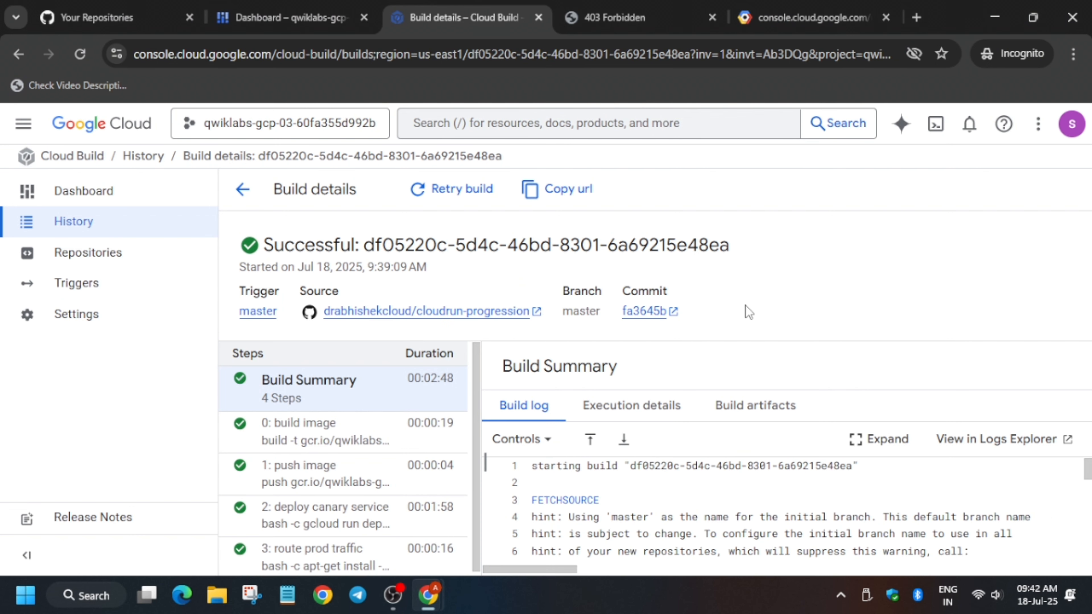
left_click(353, 12)
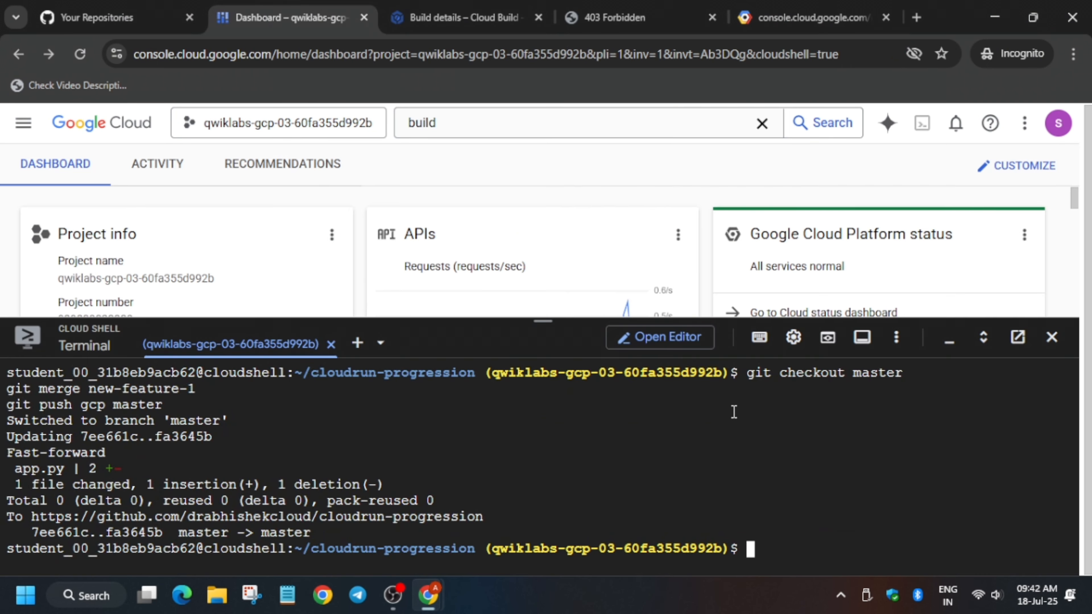
key("ctrl+v")
- Copy the lab's curl command with the identity token authorization header and run it against $CANARY_URL in Cloud Shell
key("alt+Tab")
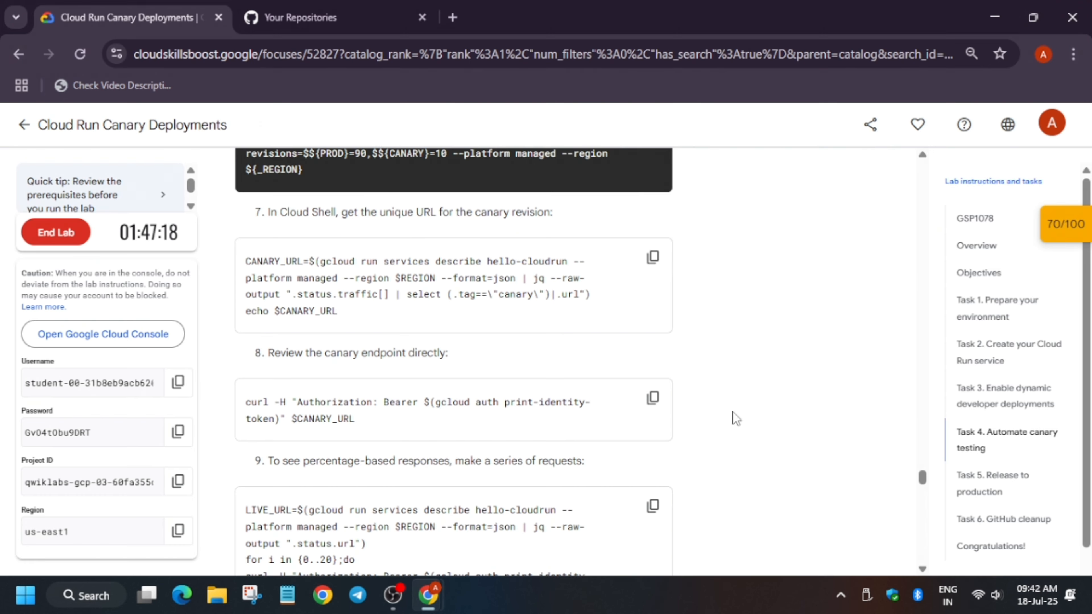
left_click(653, 398)
key("alt+Tab")
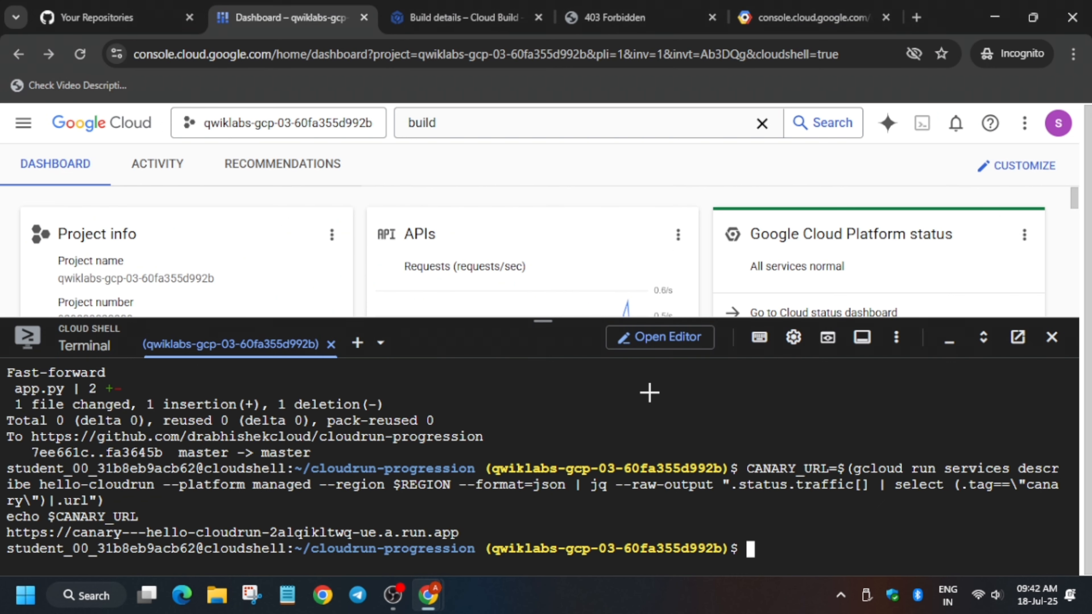
key("ctrl+v")
- Run the lab's LIVE_URL request loop for {0..20} in Cloud Shell and interrupt it after several responses
key("alt+Tab")
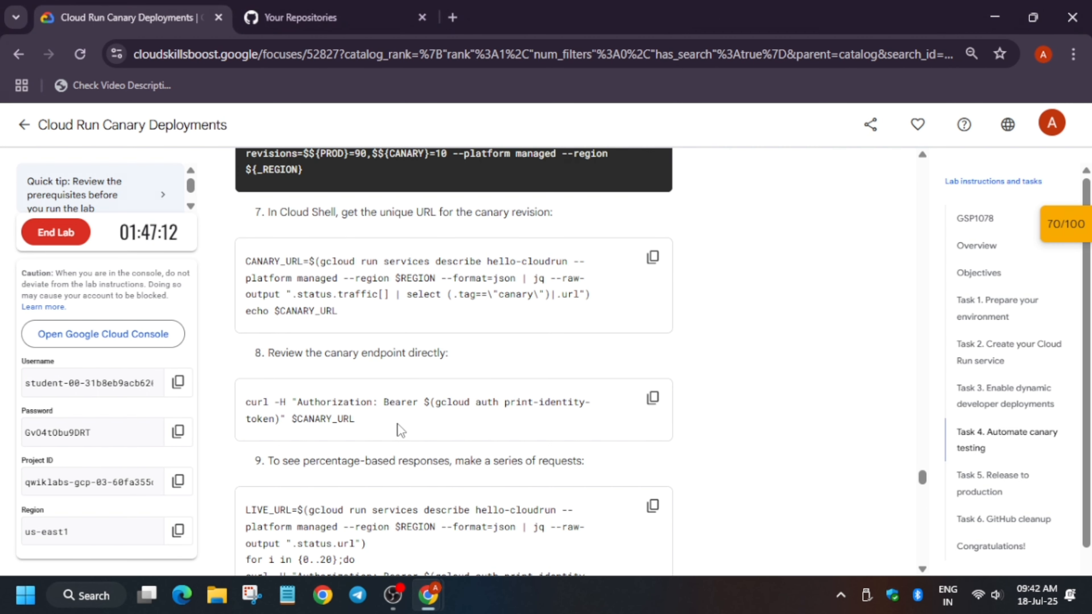
scroll(606, 391, "down", 5)
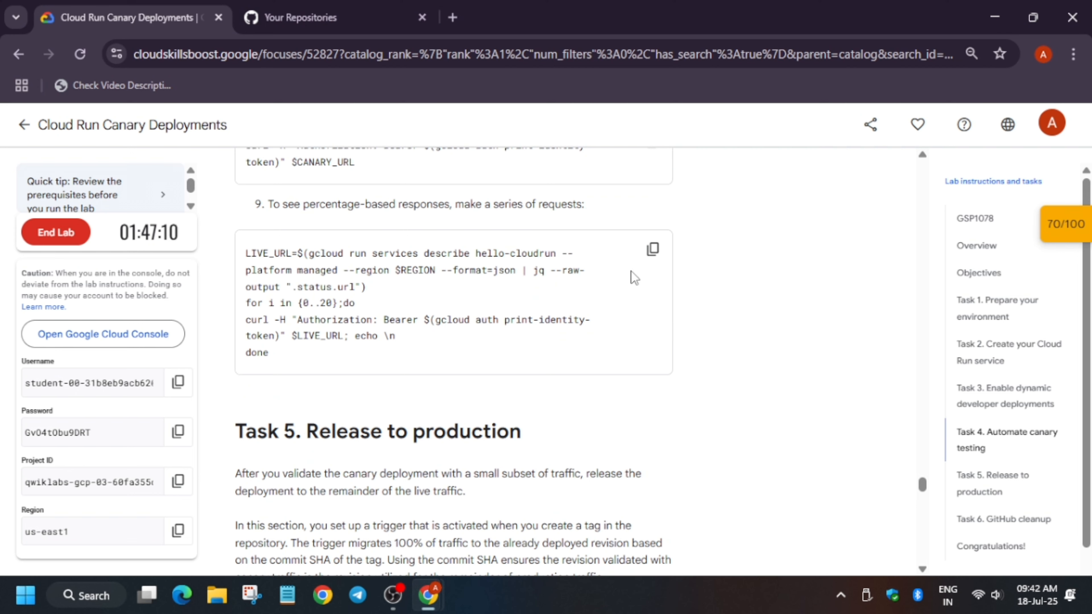
left_click(653, 249)
key("alt+Tab")
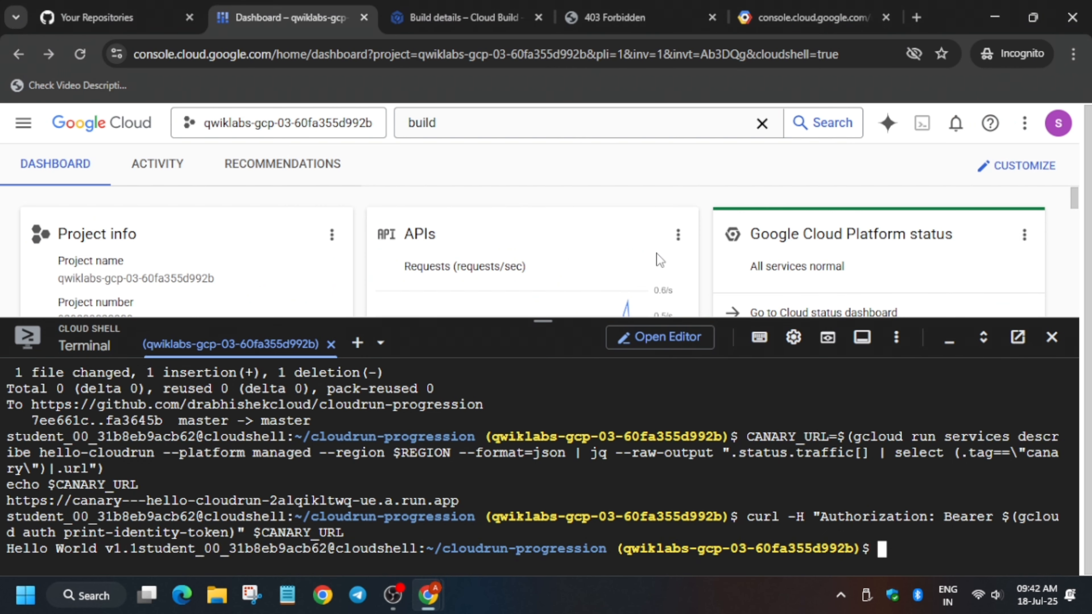
key("ctrl+v")
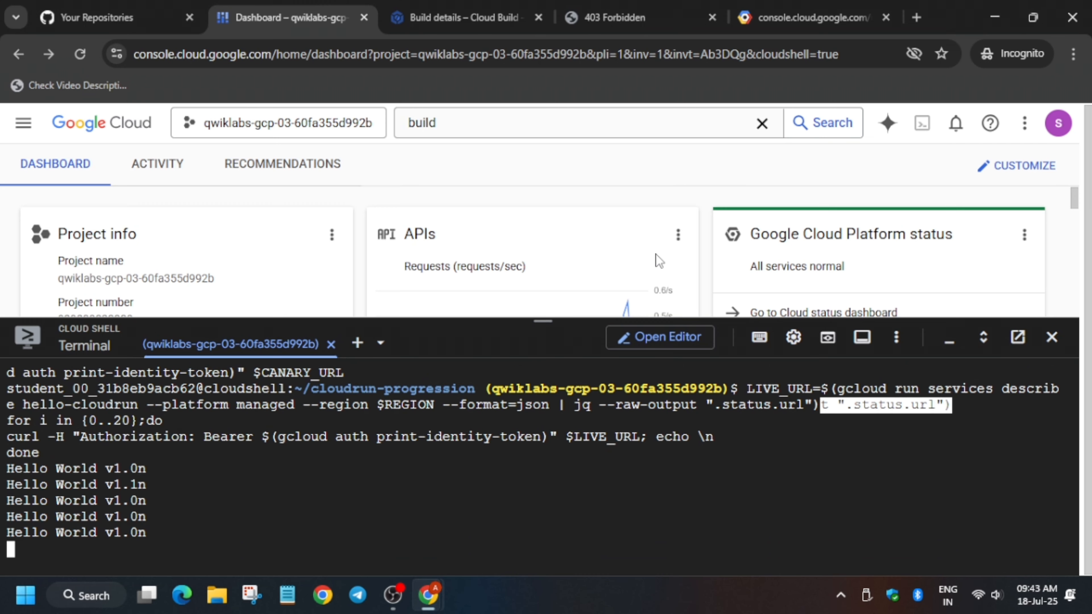
key("ctrl+c")
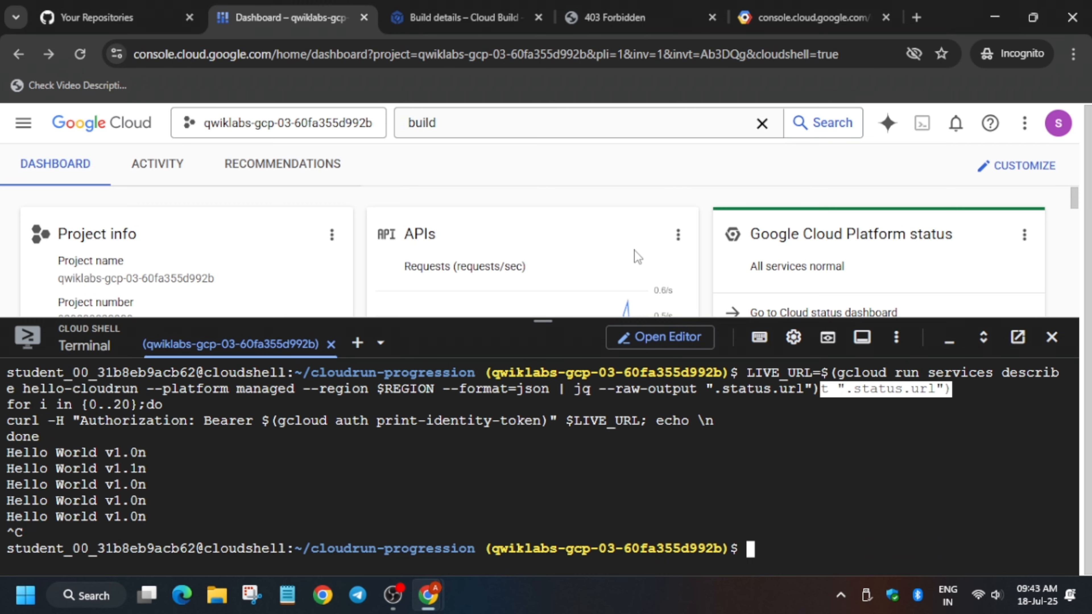
- Copy the Task 5 trigger command and run it in Cloud Shell to create the GitHub trigger "tag" using tag-cloudbuild.yaml
key("alt+Tab")
scroll(494, 337, "down", 5)
scroll(494, 338, "down", 3)
scroll(494, 338, "up", 3)
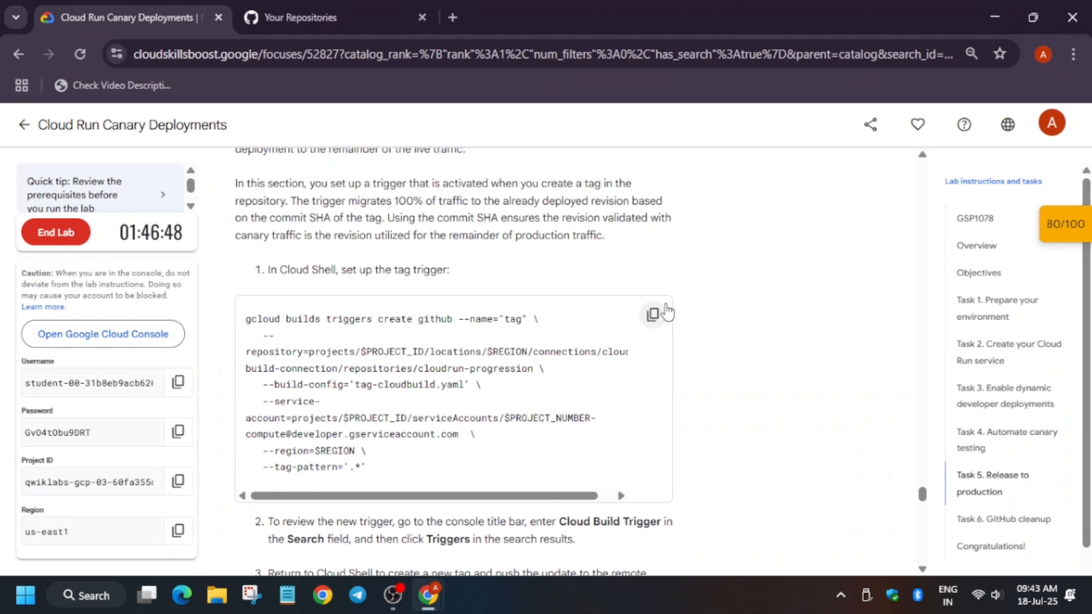
left_click(653, 312)
key("alt+Tab")
key("ctrl+v")
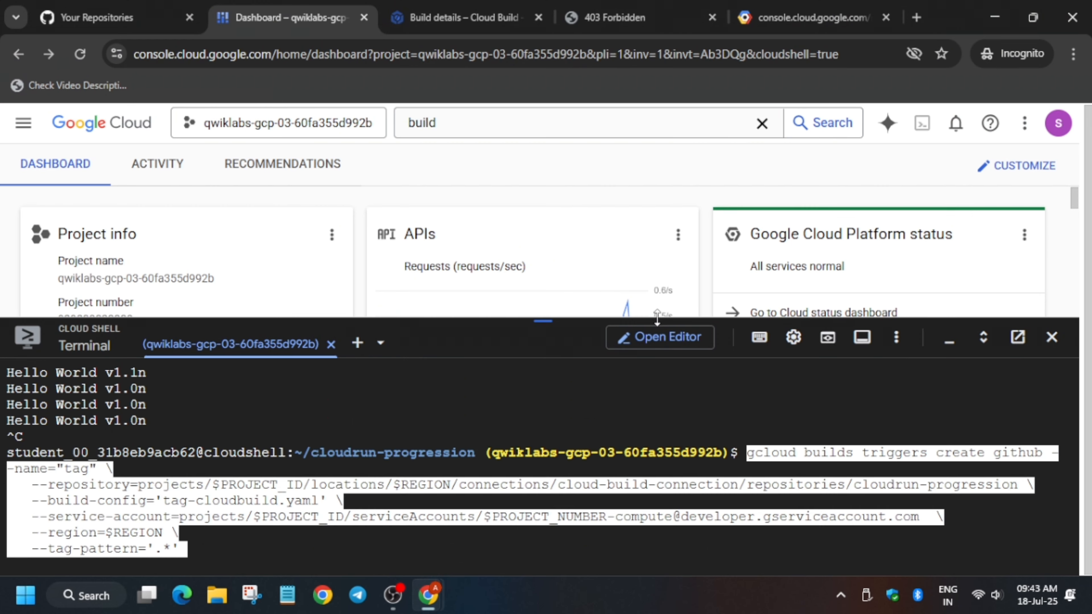
key("Return")
- Copy the lab's commands for creating git tag 1.1 and pushing it to the gcp remote, and run them in Cloud Shell
key("alt+Tab")
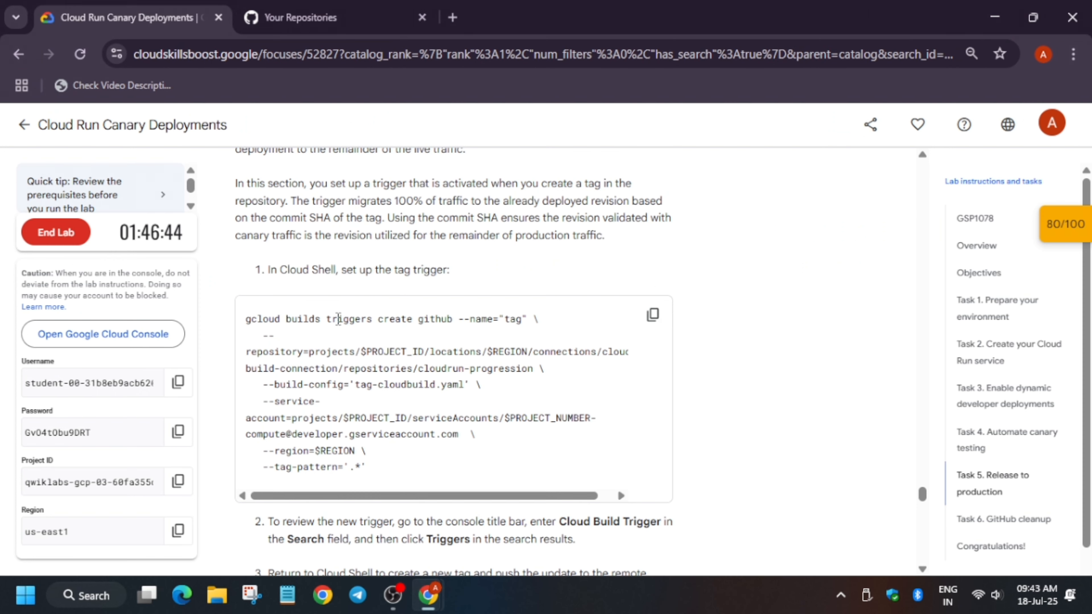
scroll(640, 348, "down", 3)
scroll(640, 349, "down", 4)
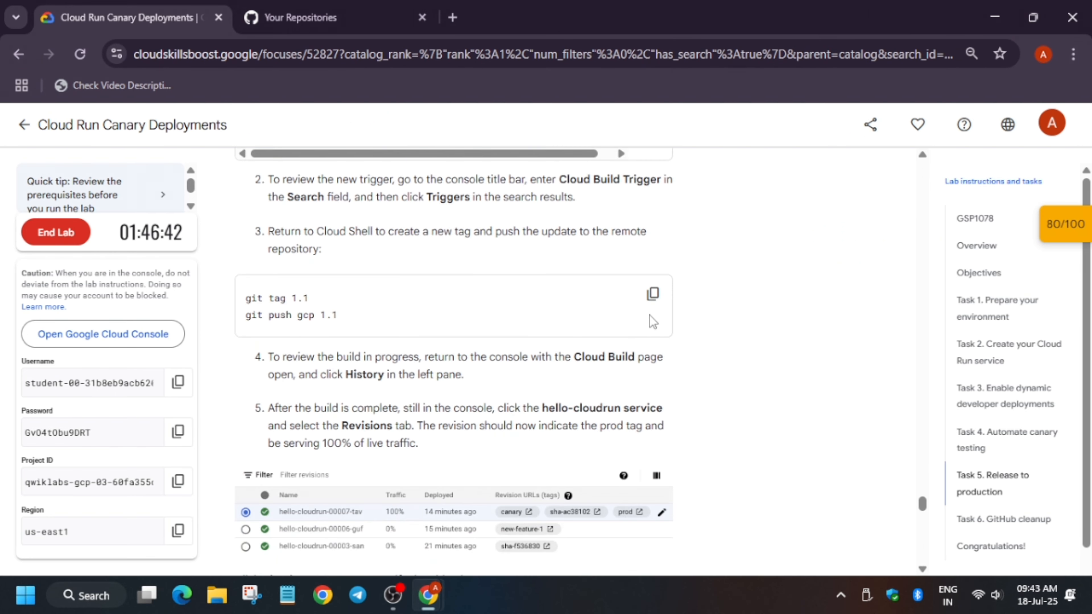
left_click(652, 294)
scroll(648, 314, "down", 4)
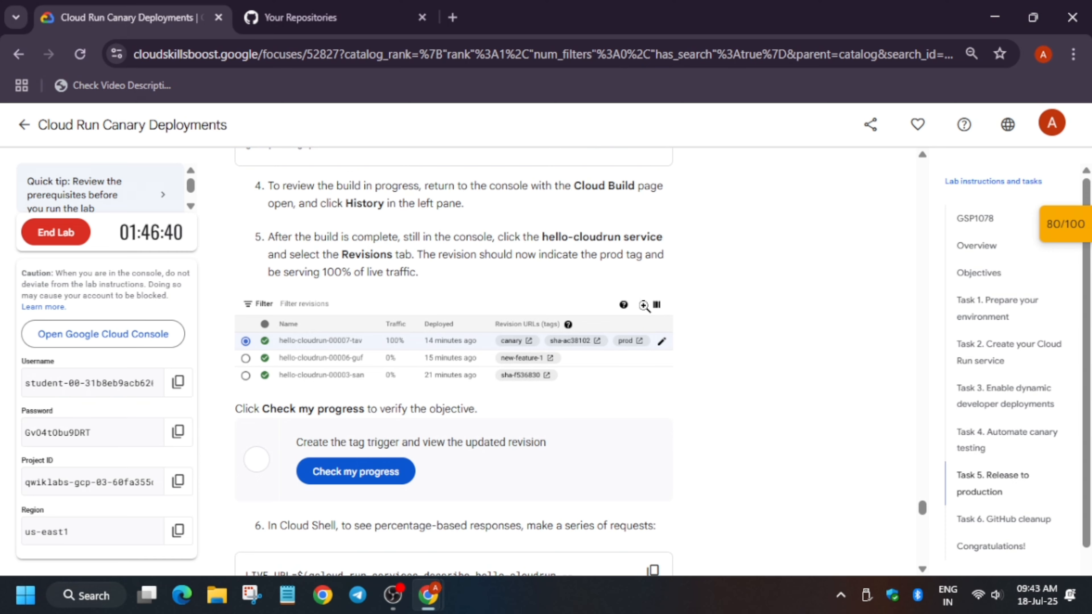
key("alt+Tab")
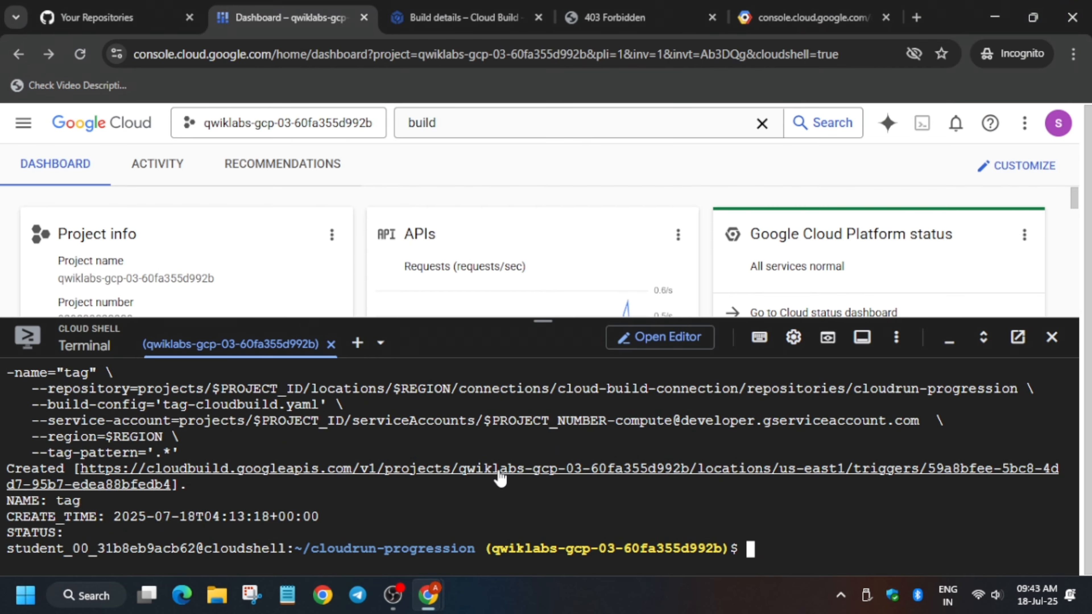
key("ctrl+v")
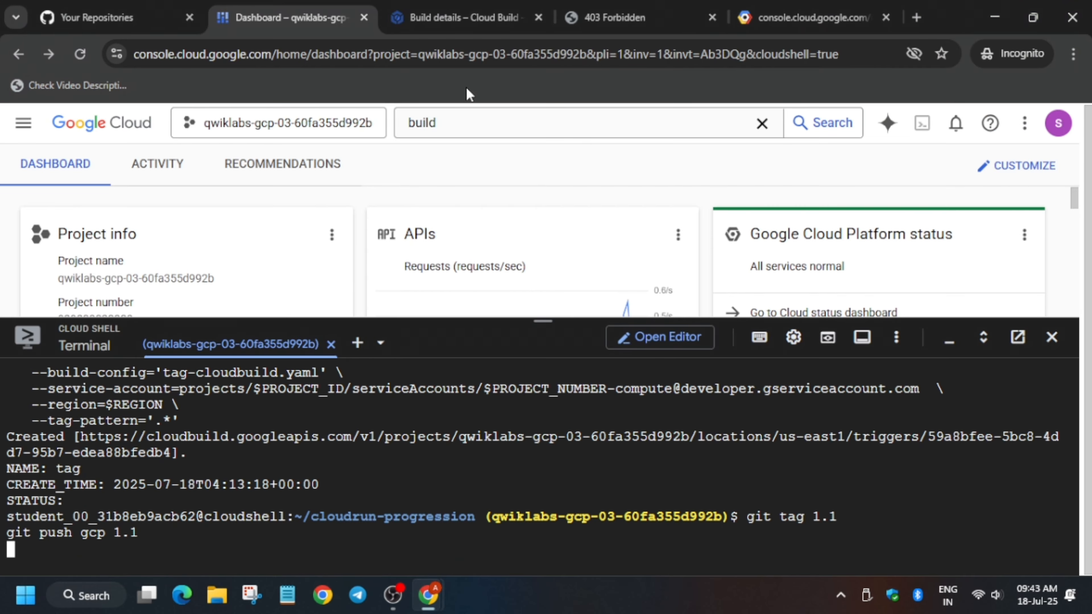
- Return to the Cloud Build history and open the details of the build started by the "tag" trigger for ref 1.1
left_click(447, 14)
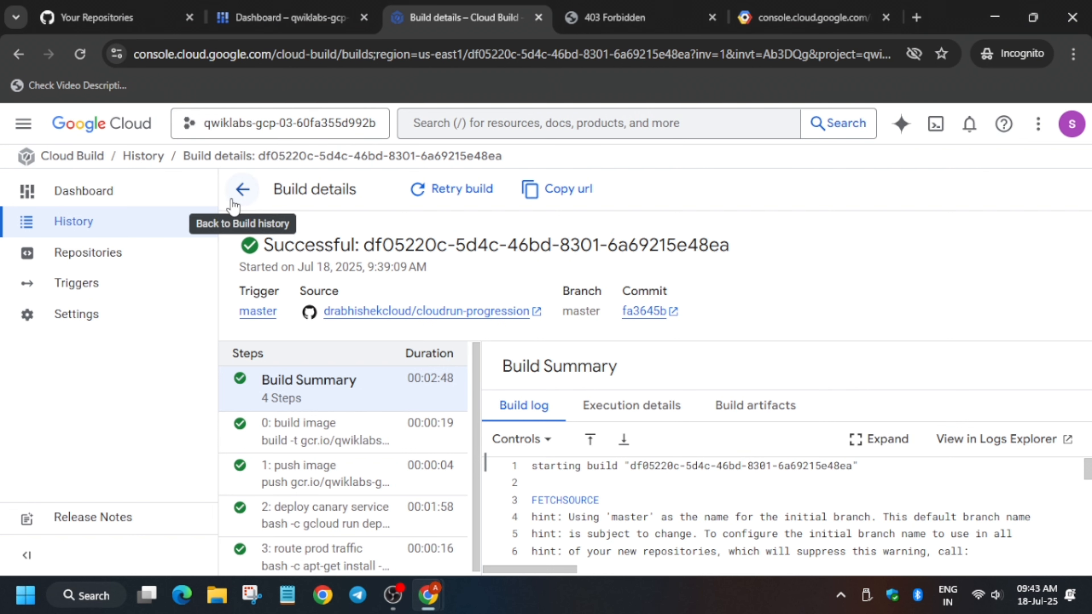
left_click(239, 192)
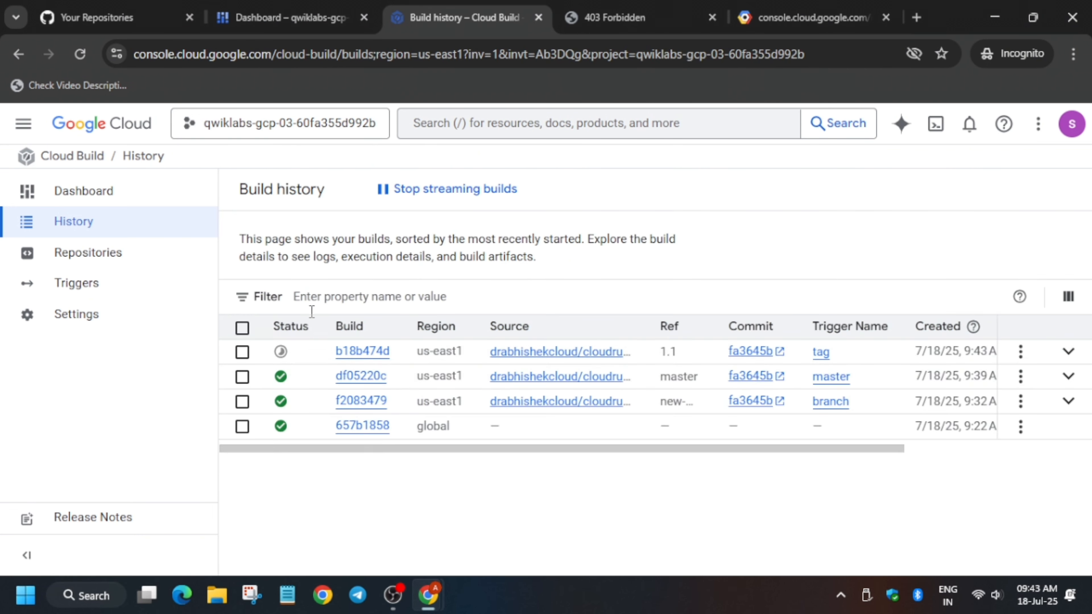
left_click(352, 354)
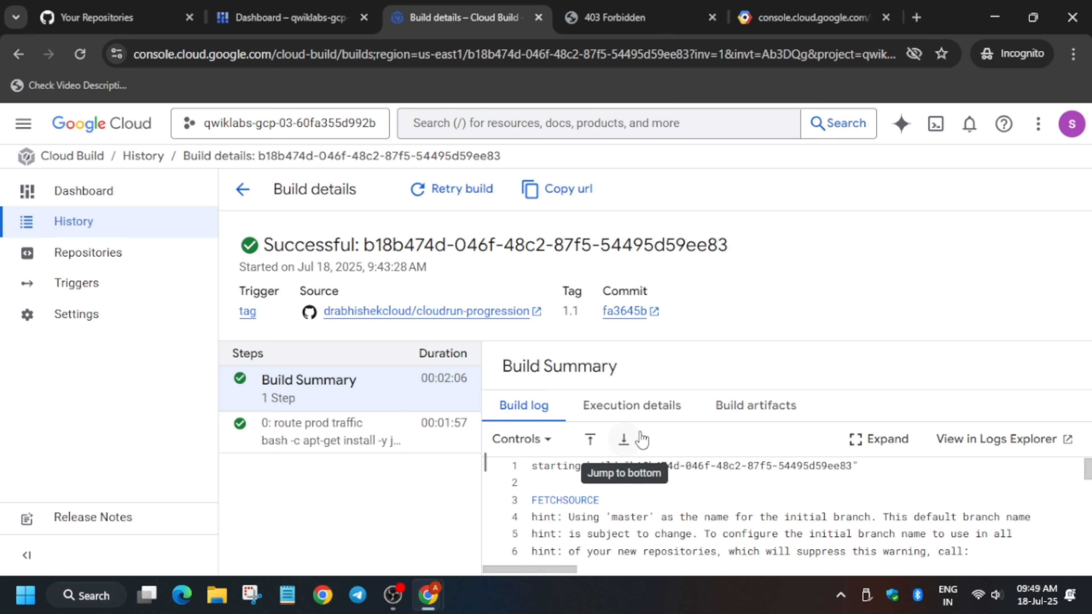
- Check the lab progress for "Create the tag trigger and view the updated revision" and request to end the lab
key("alt+Tab")
left_click(358, 462)
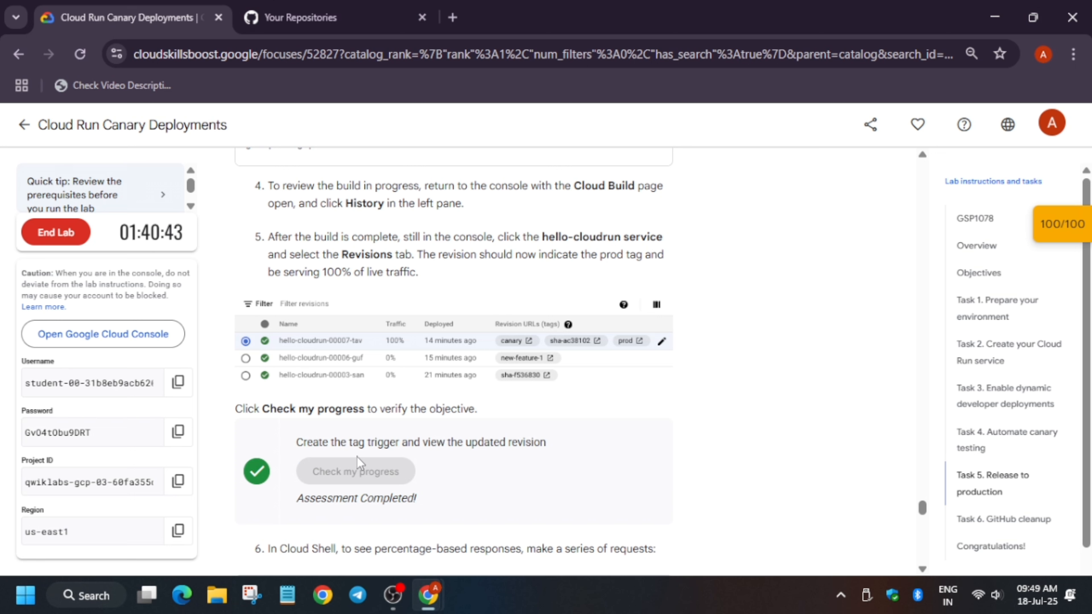
left_click(56, 232)
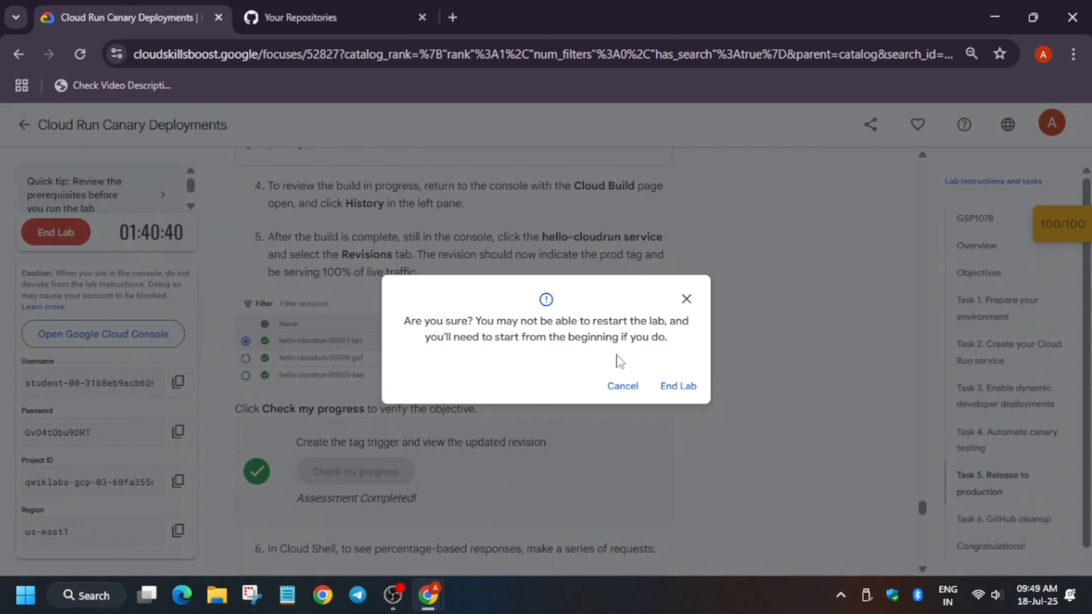